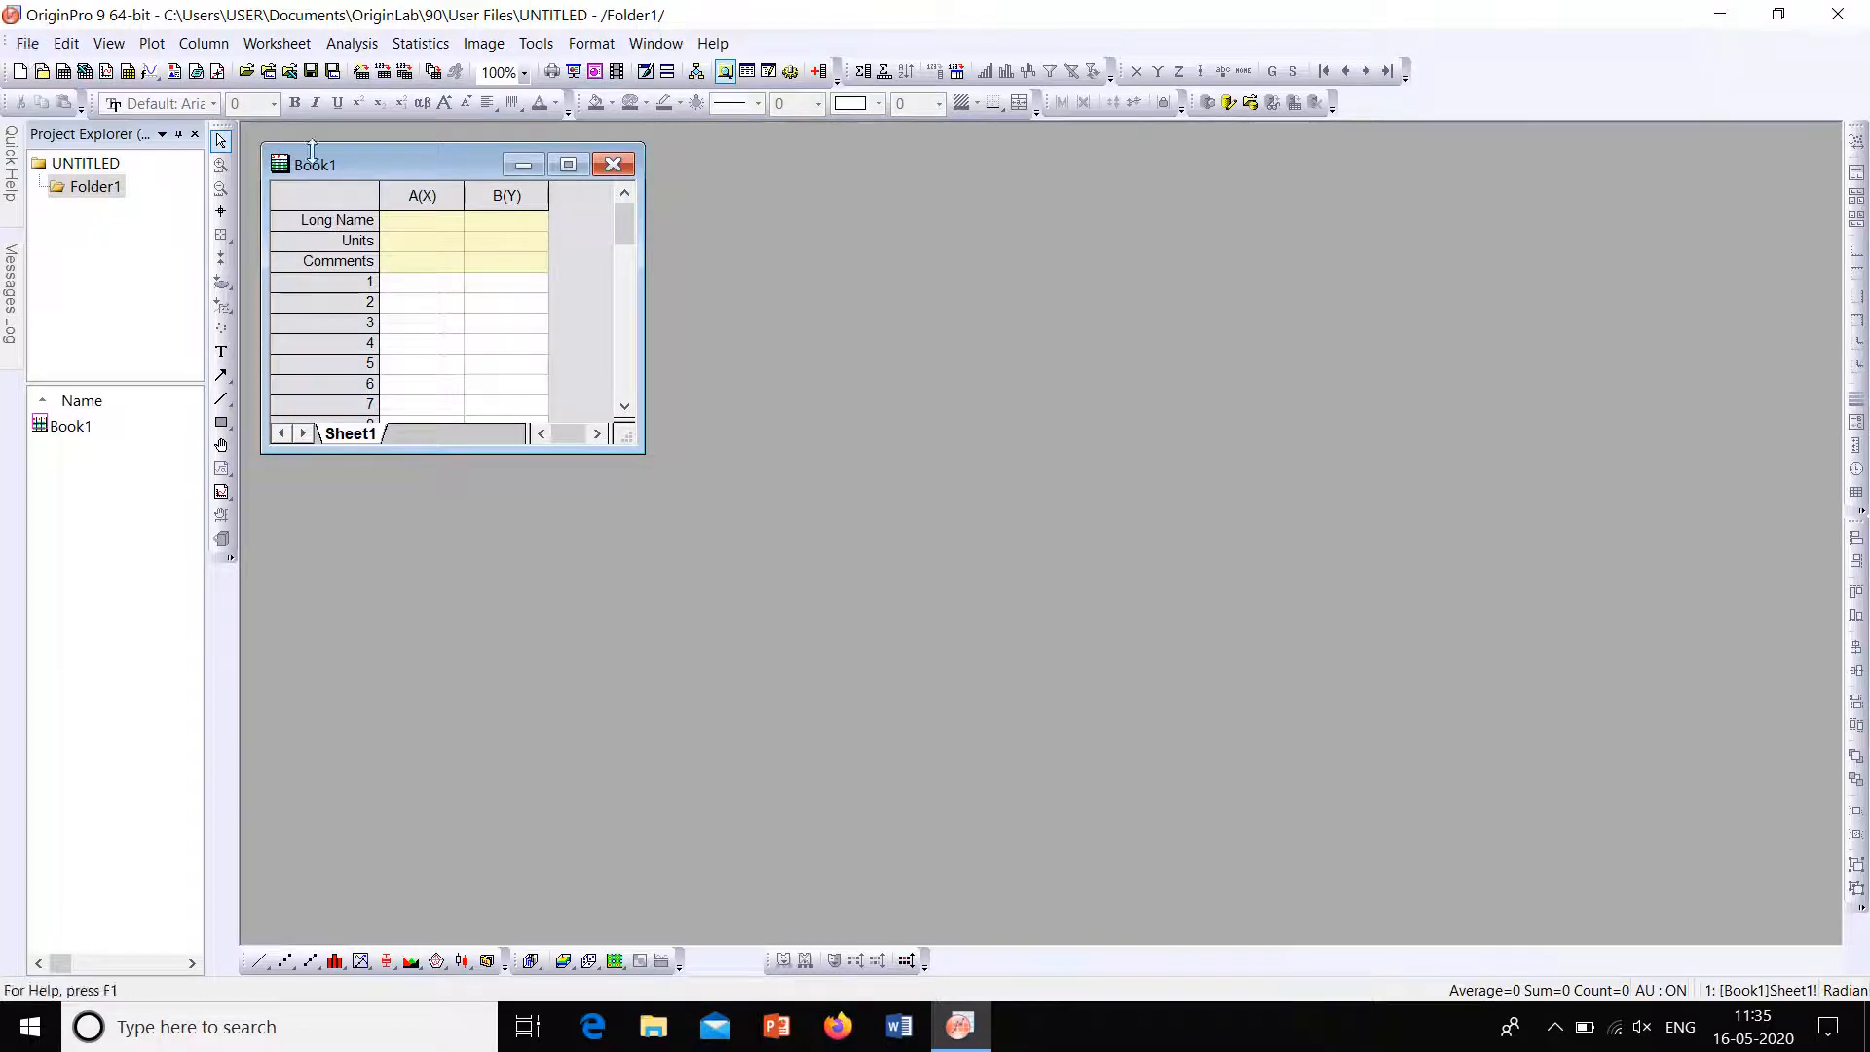
# Step: Import the file xrd3.xy from the XRD Data folder into the workbook as a single ASCII file
pyautogui.click(39, 43)
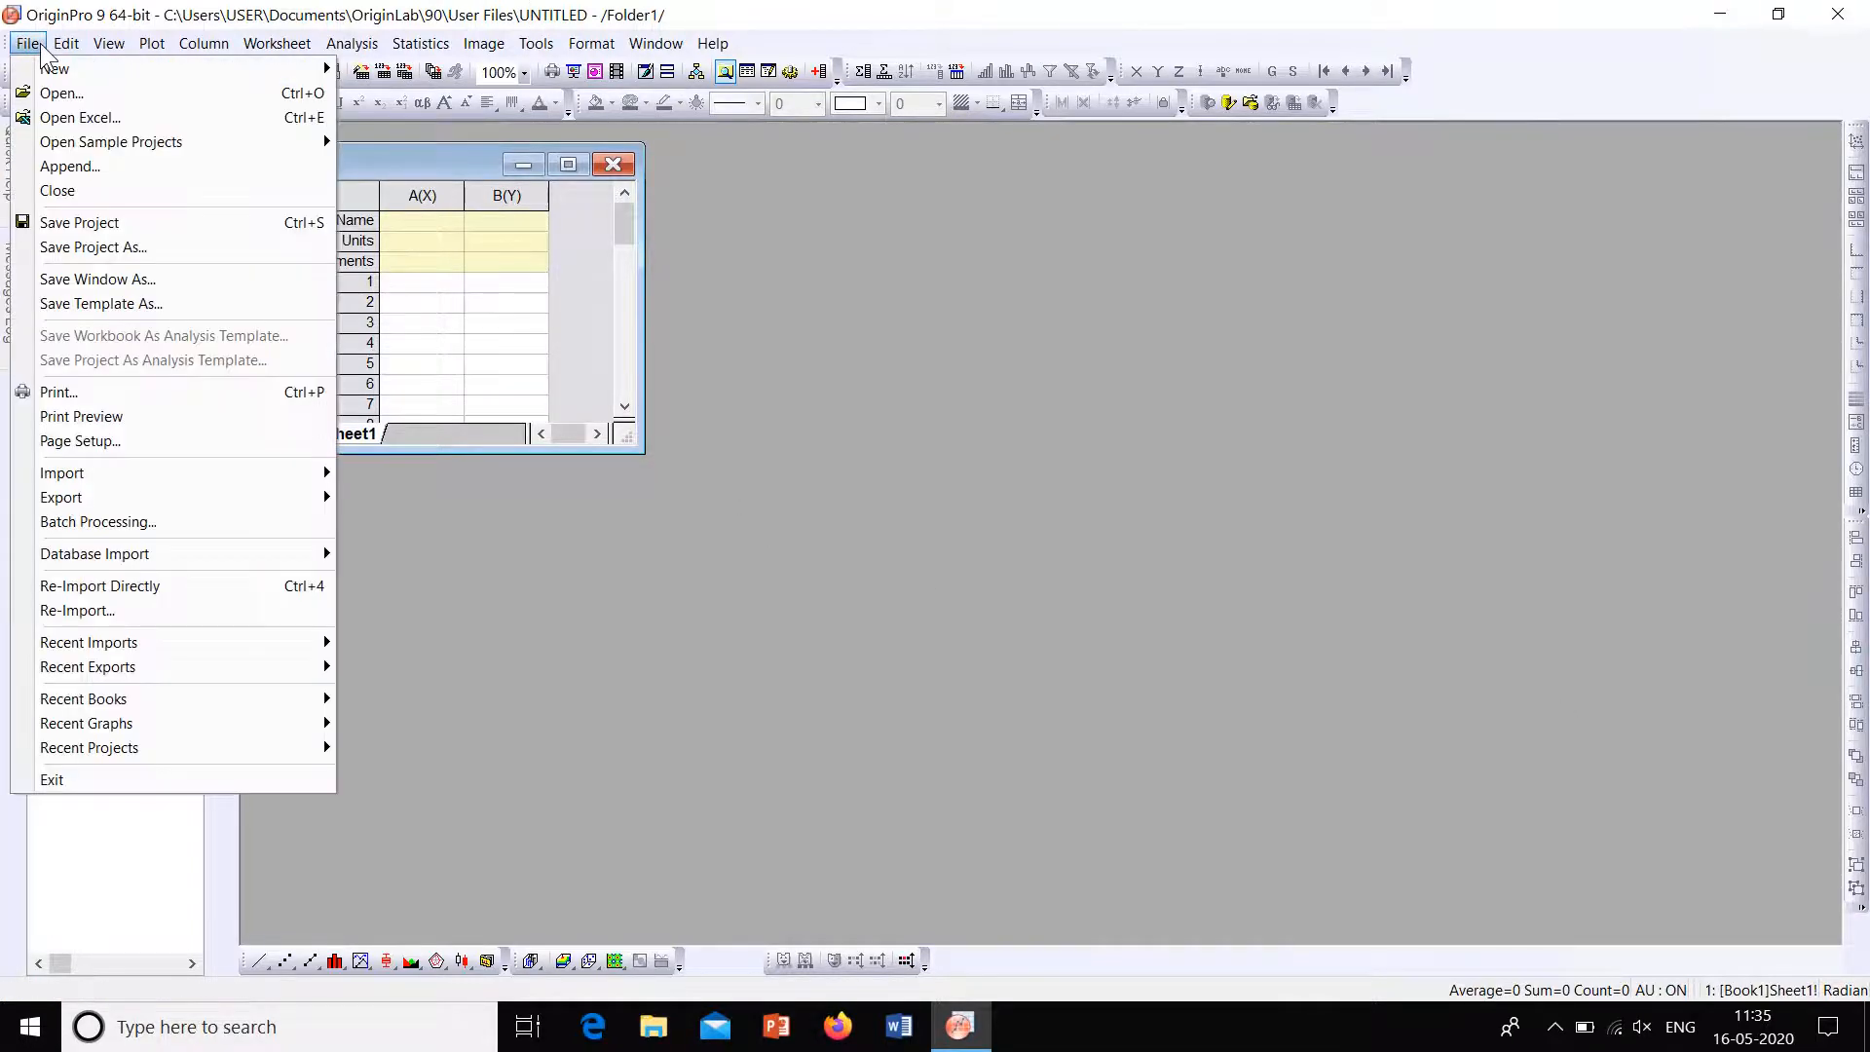
pyautogui.moveTo(66, 43)
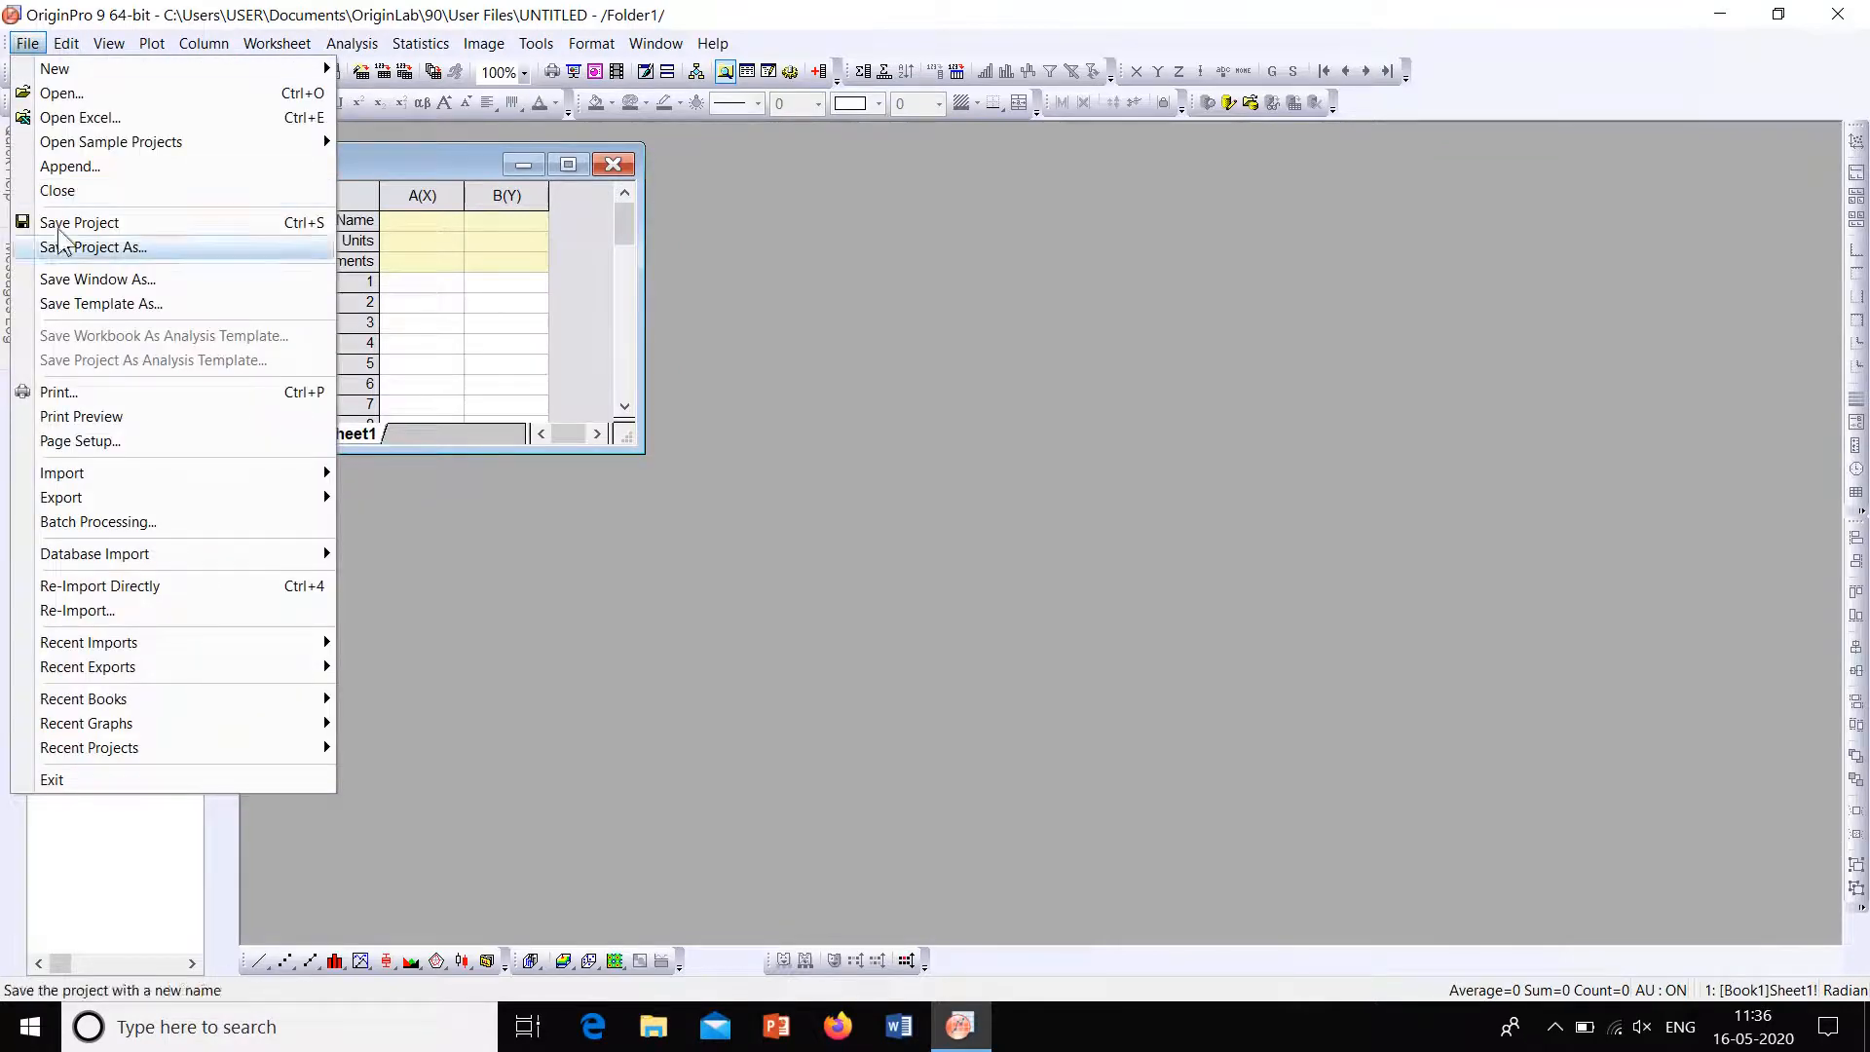
pyautogui.moveTo(97, 481)
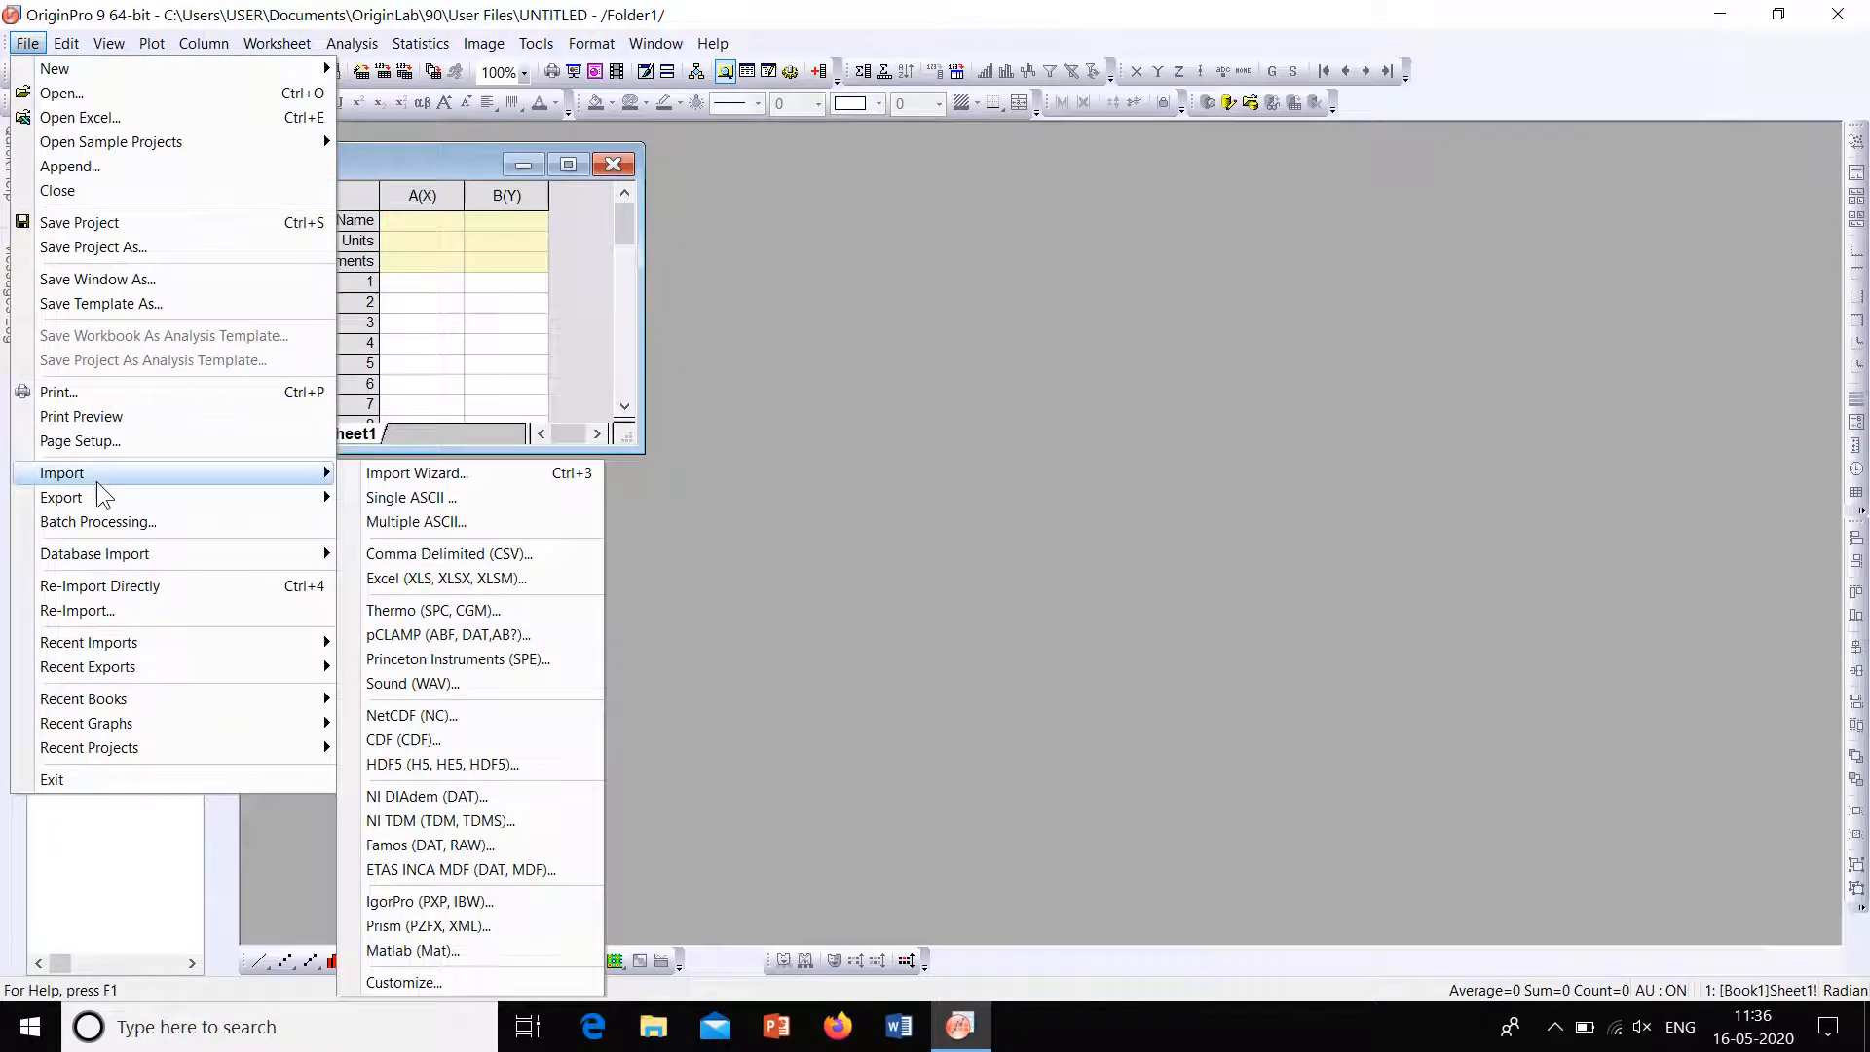
pyautogui.click(414, 501)
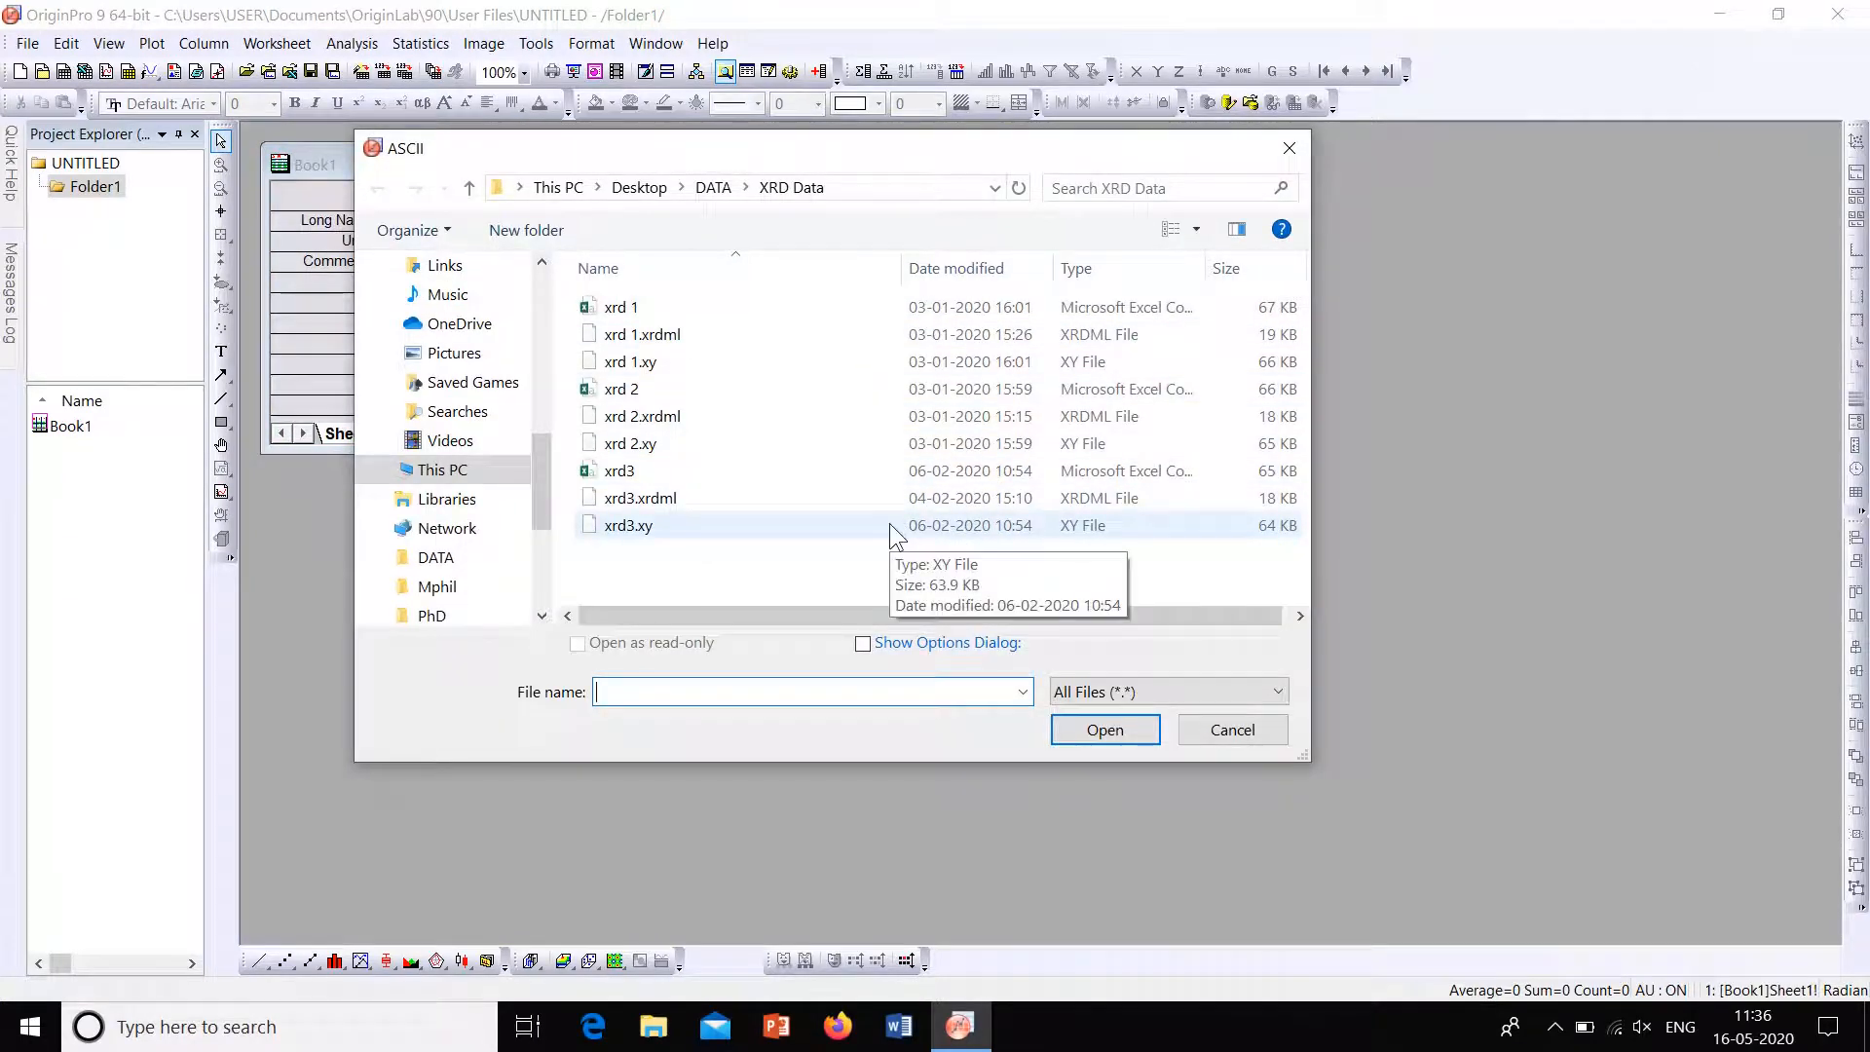
pyautogui.click(890, 523)
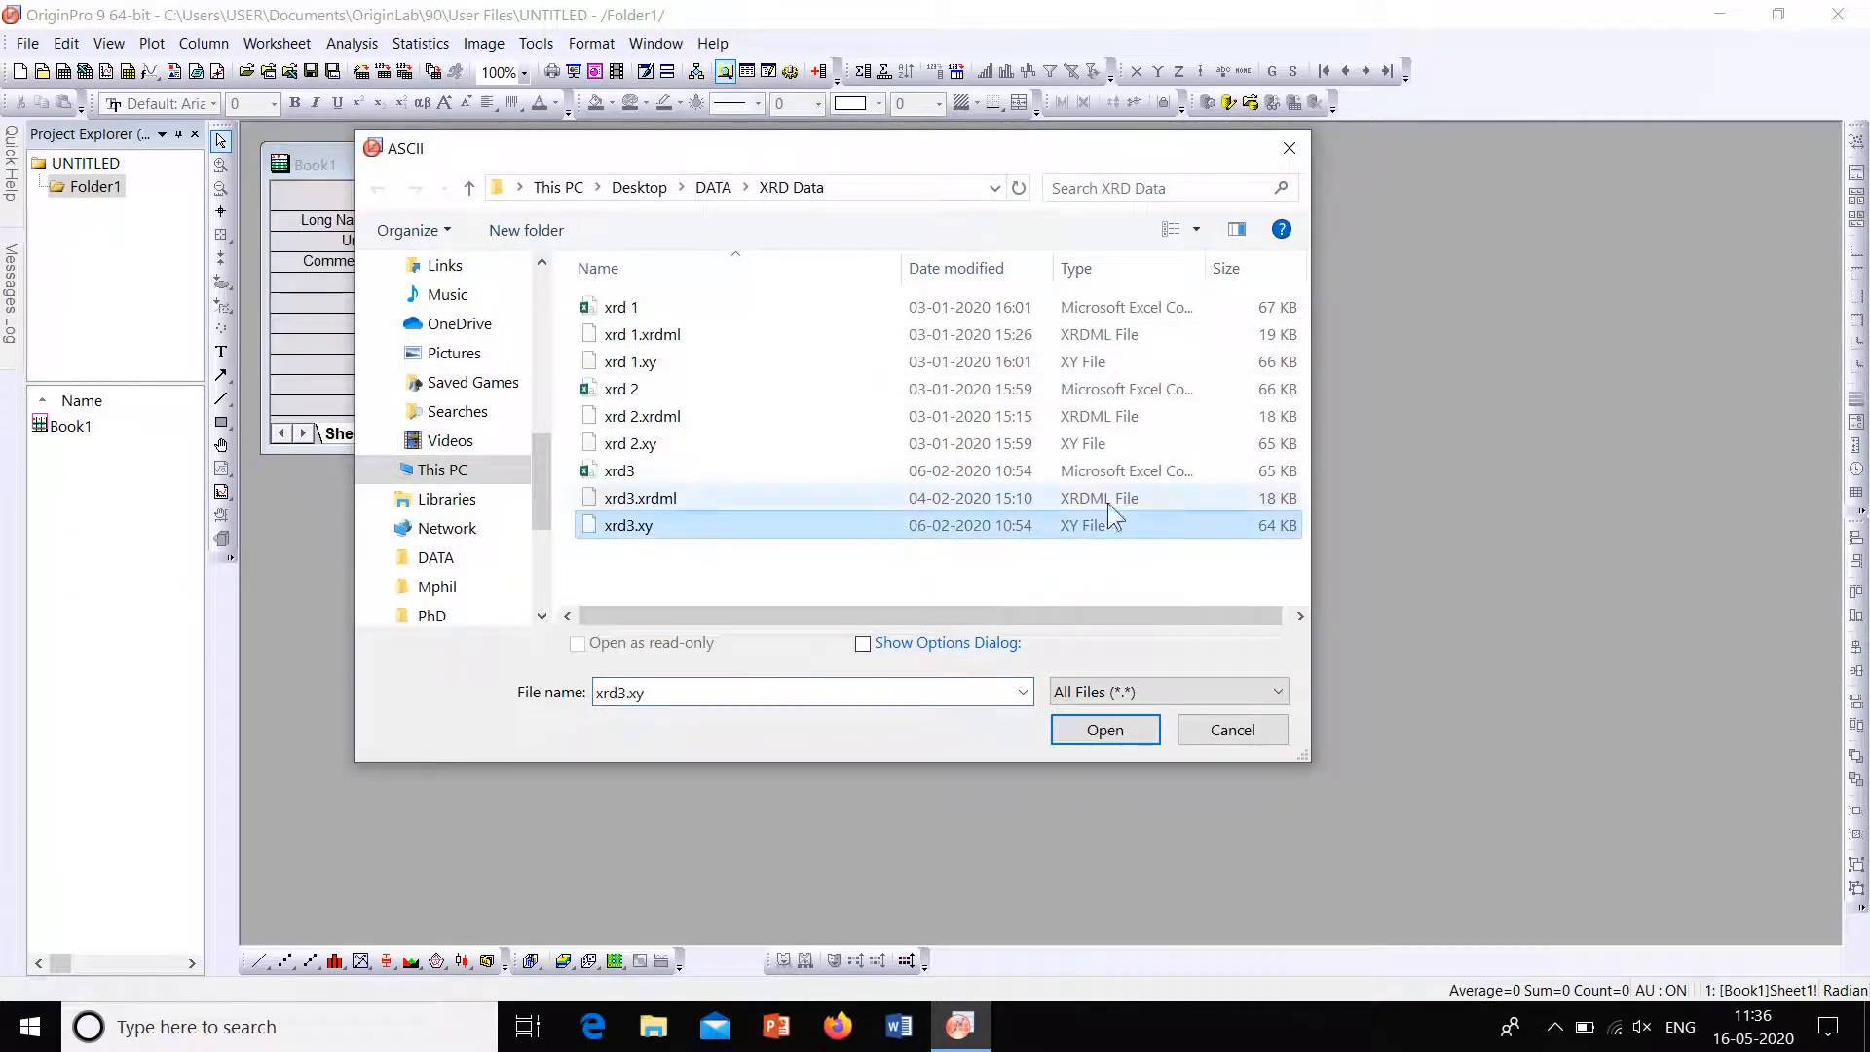
pyautogui.click(1105, 732)
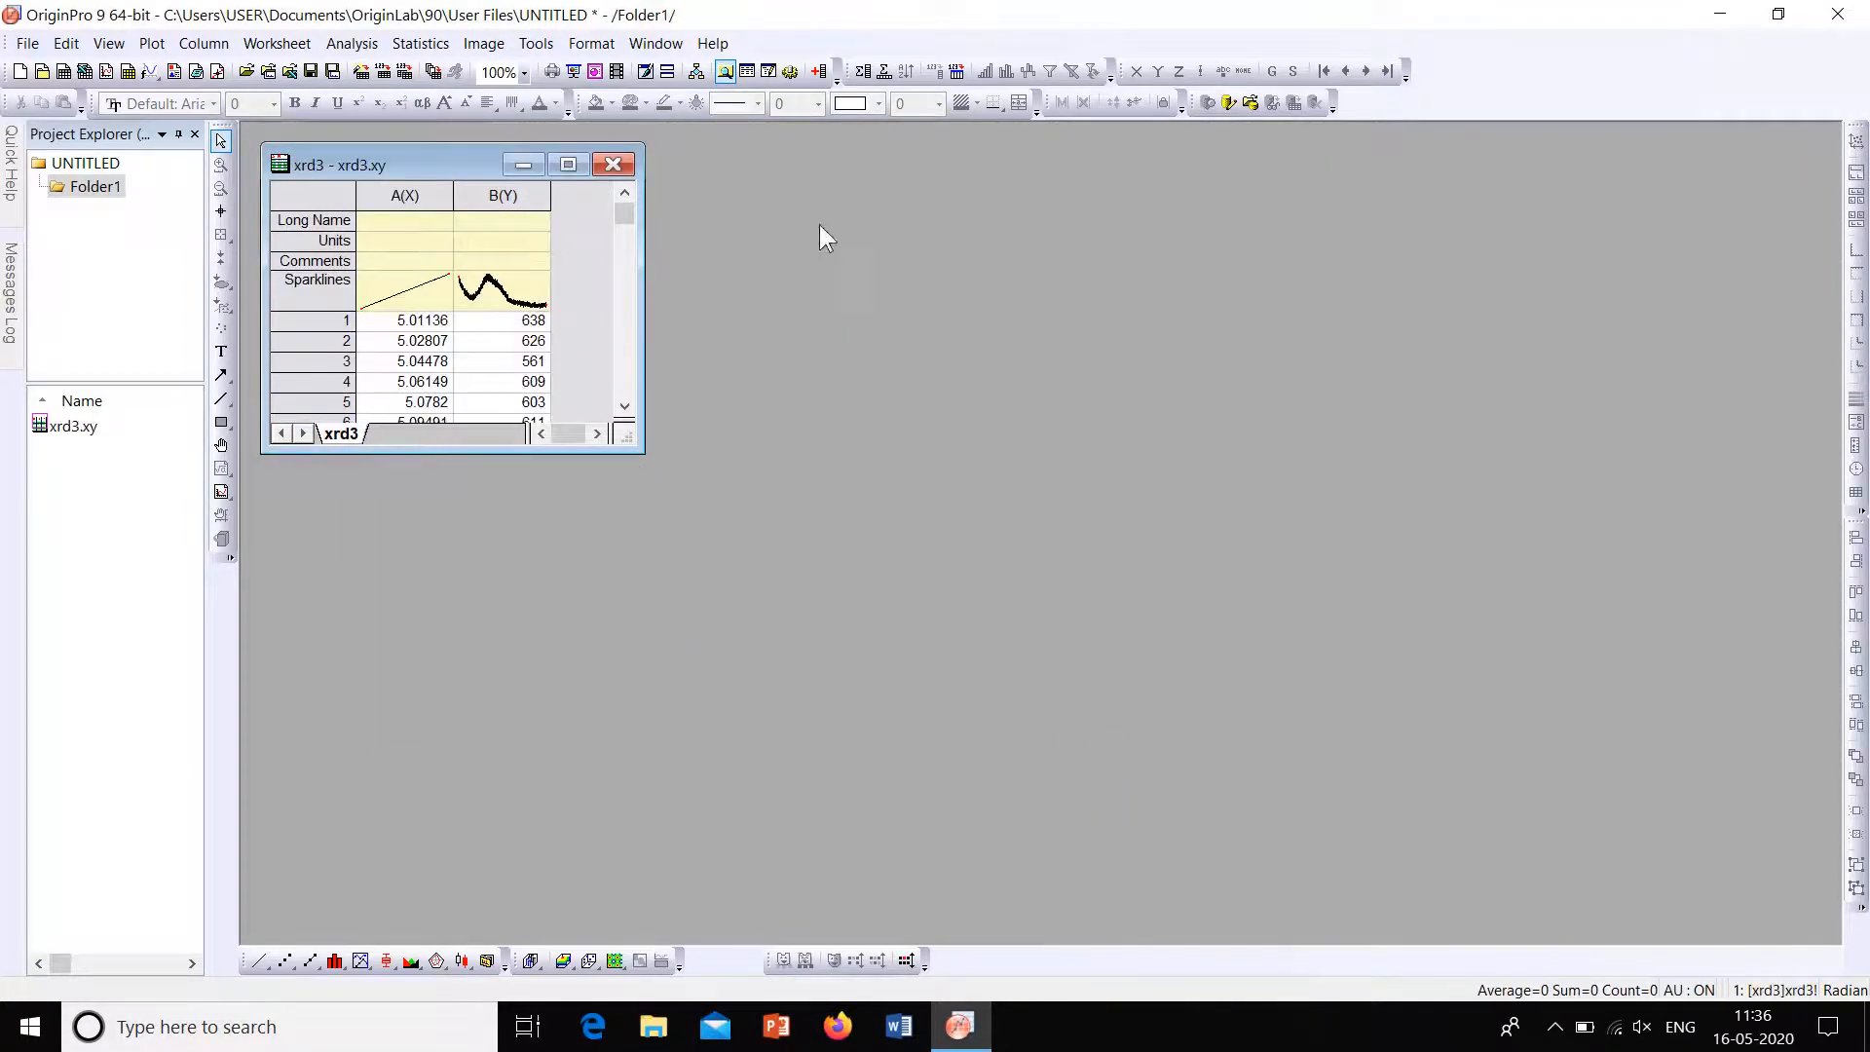
# Step: Enlarge the workbook window and plot columns A(X) and B(Y) with the XRD1 graph template
pyautogui.moveTo(615, 449); pyautogui.dragTo(680, 826)
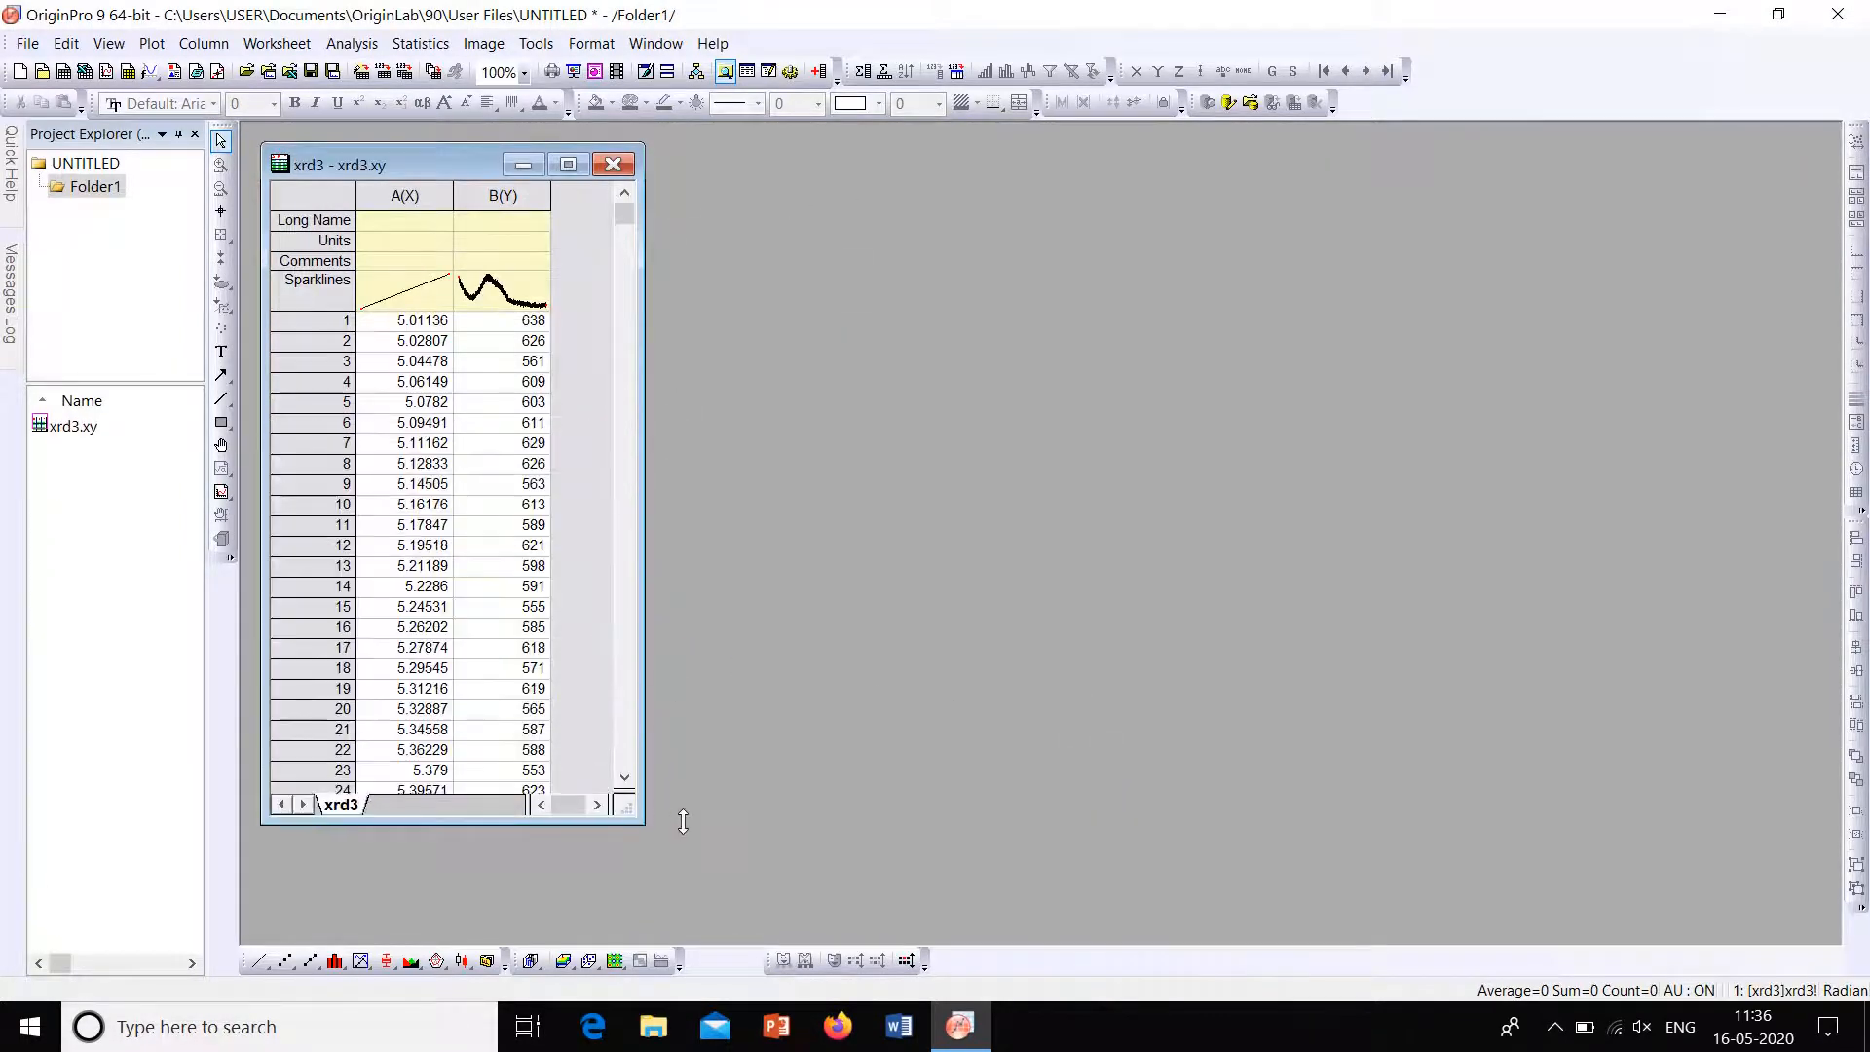
pyautogui.moveTo(410, 195); pyautogui.dragTo(502, 195)
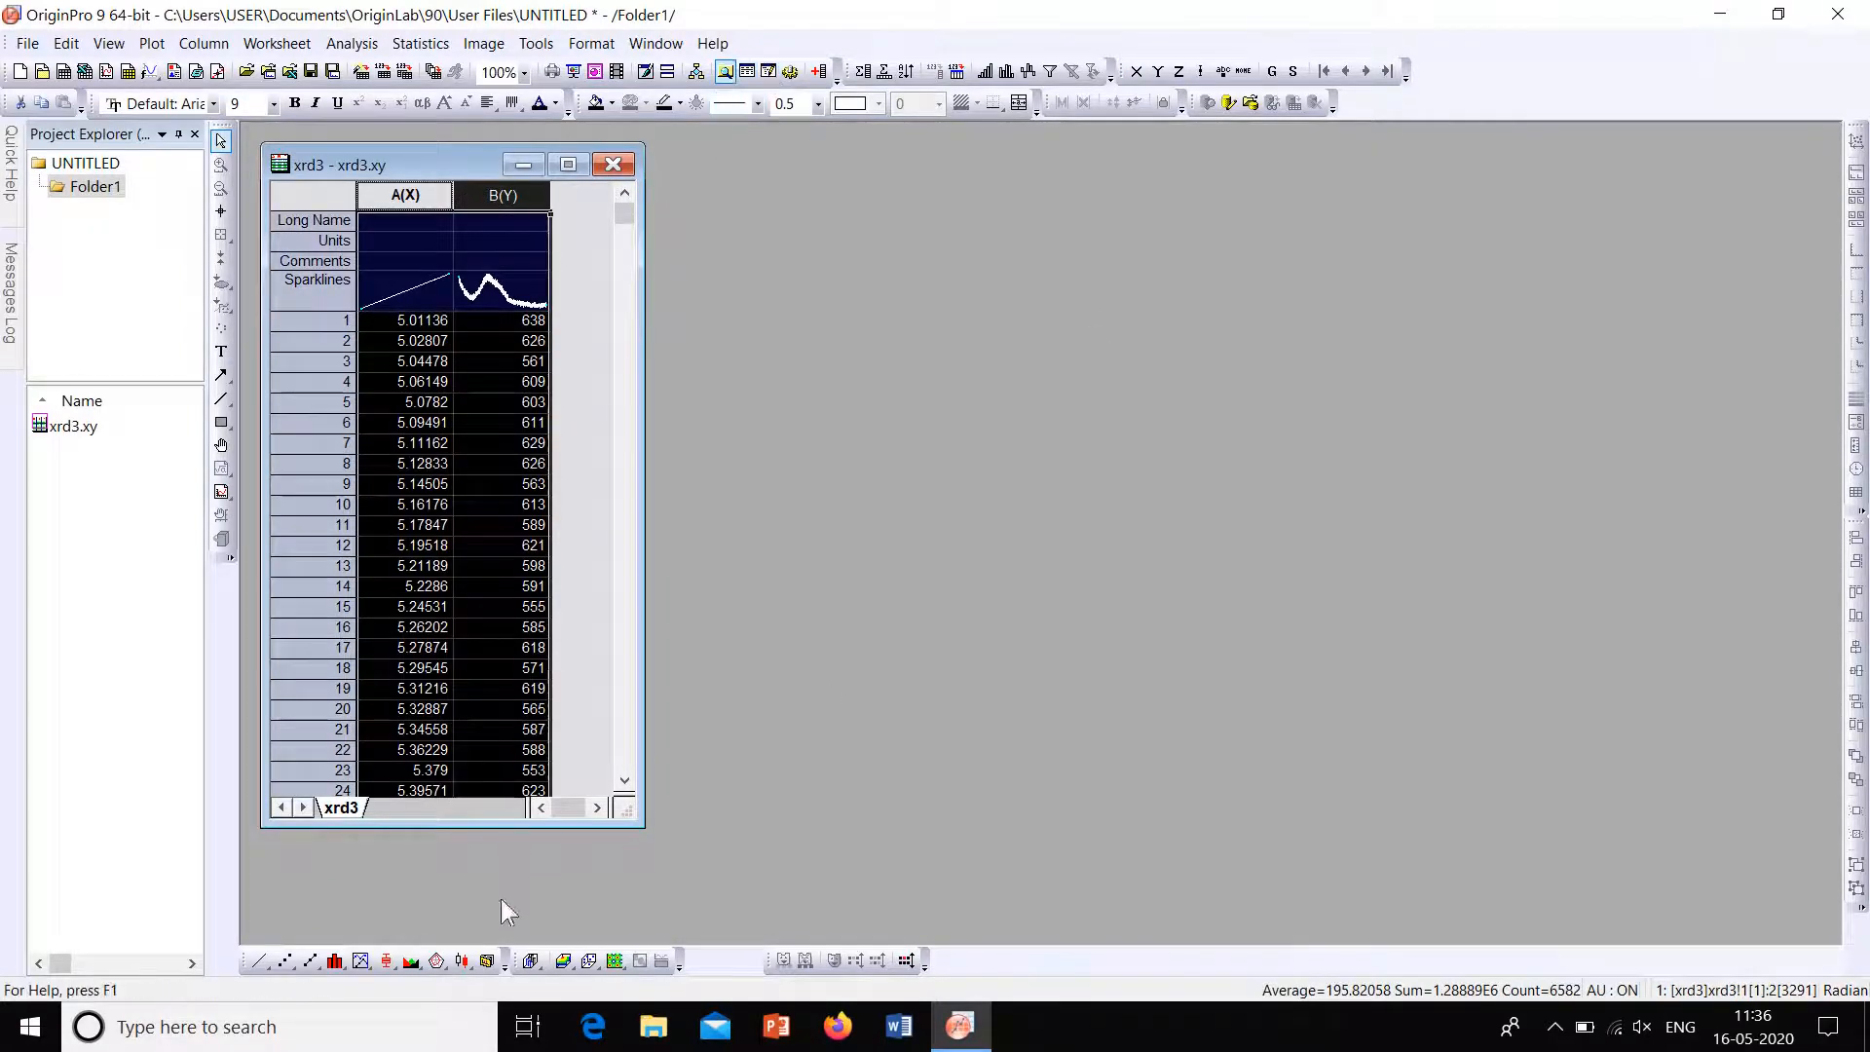
pyautogui.click(487, 960)
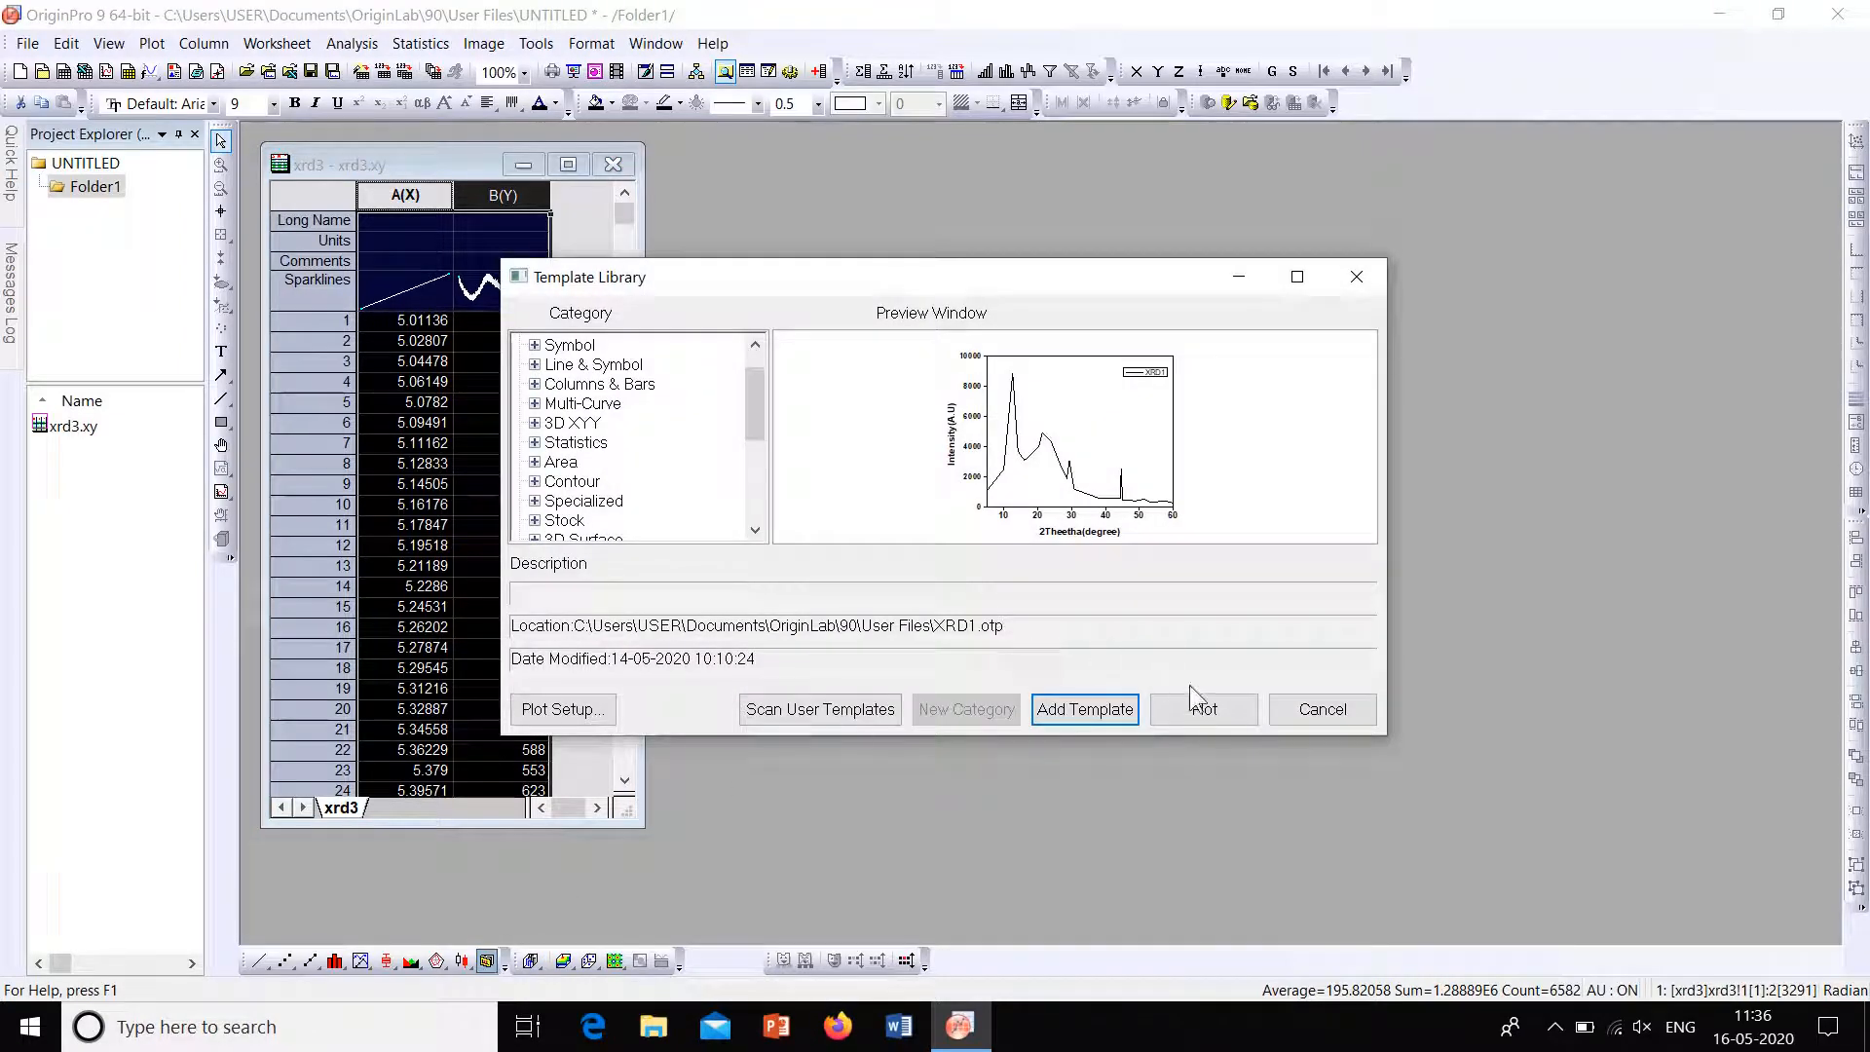
pyautogui.click(1199, 711)
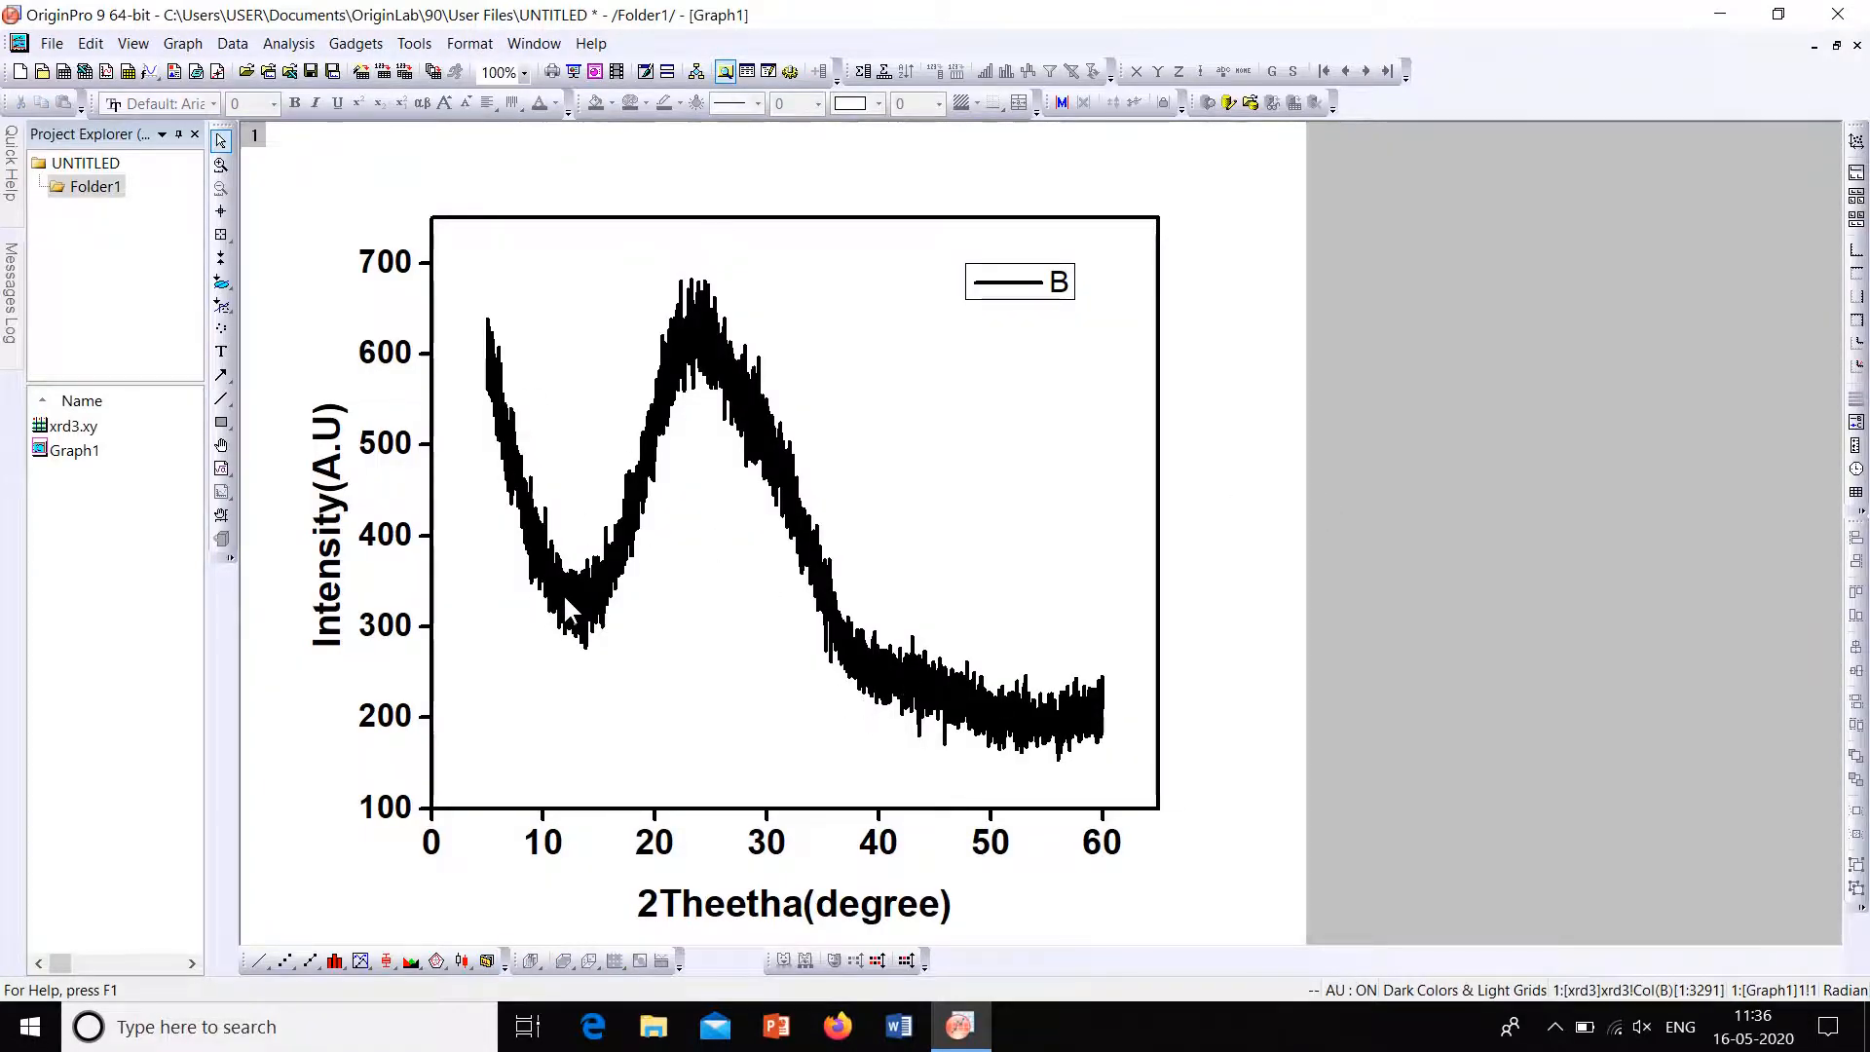
# Step: Set the line width of the XRD curve to 1.5
pyautogui.doubleClick(893, 664)
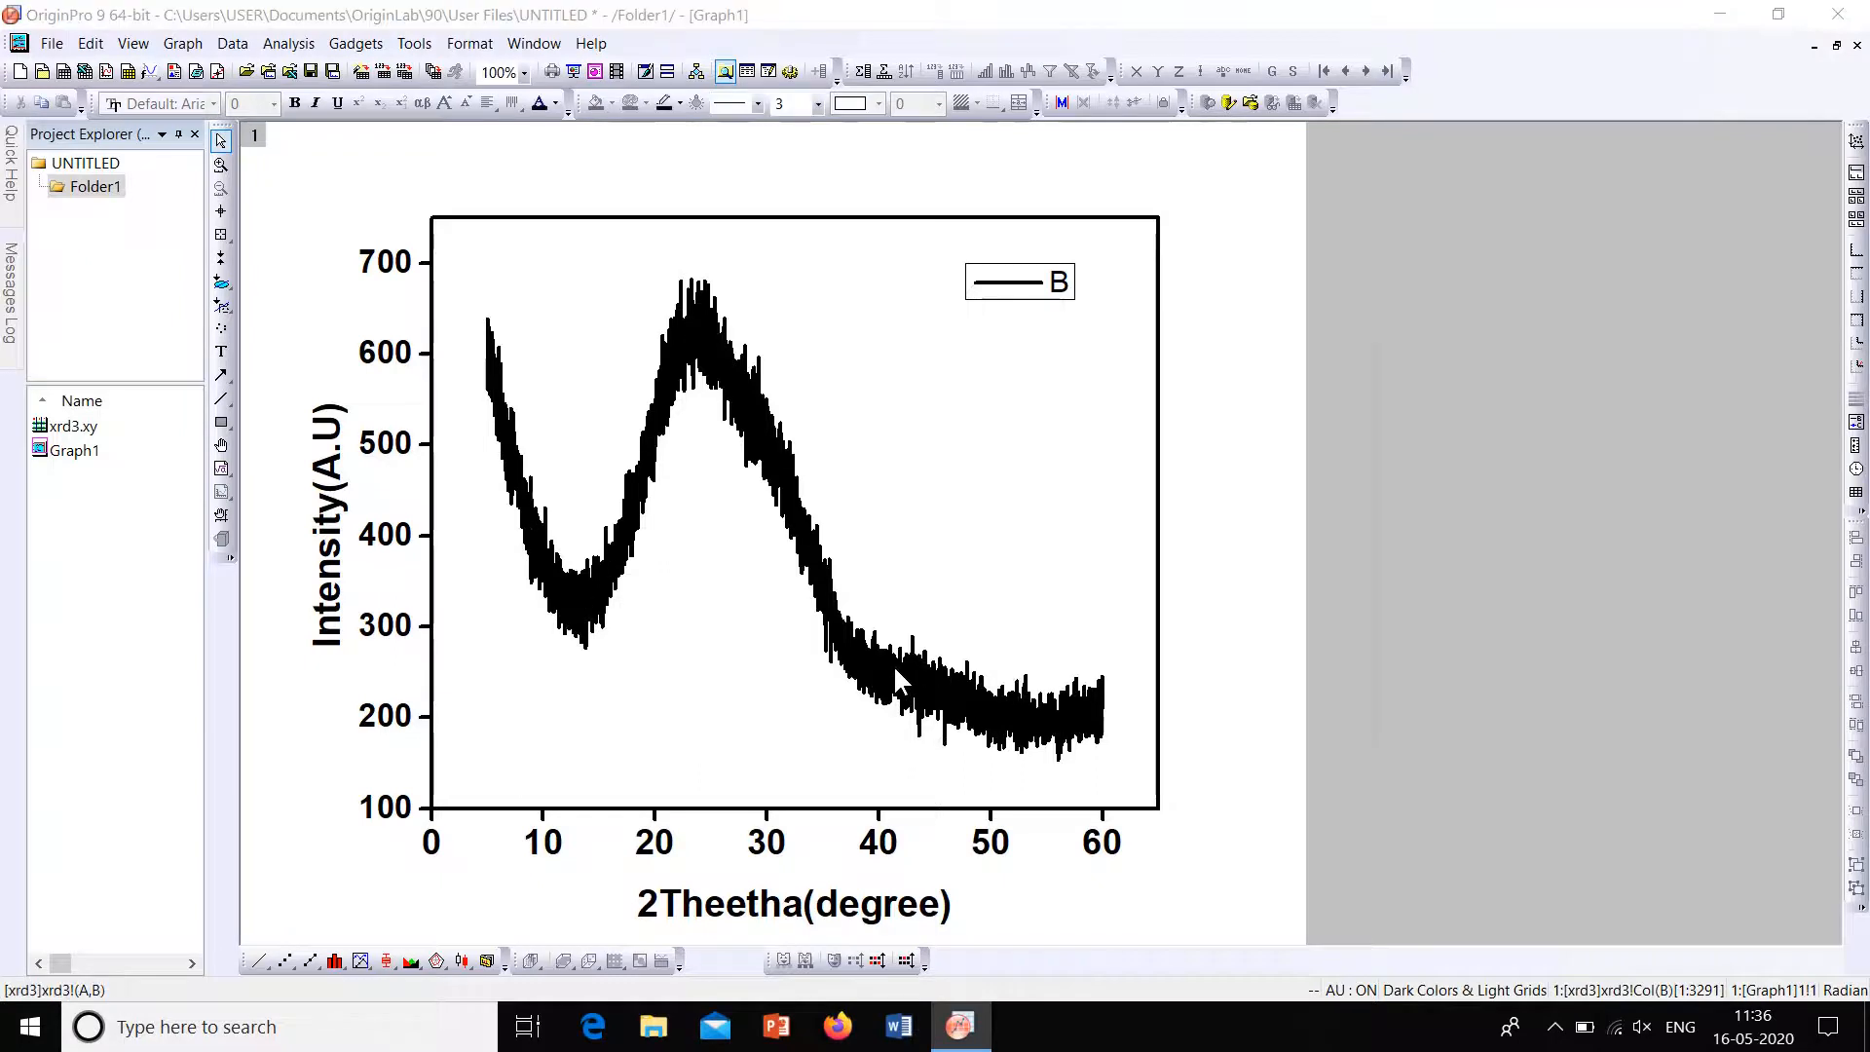
pyautogui.click(1102, 442)
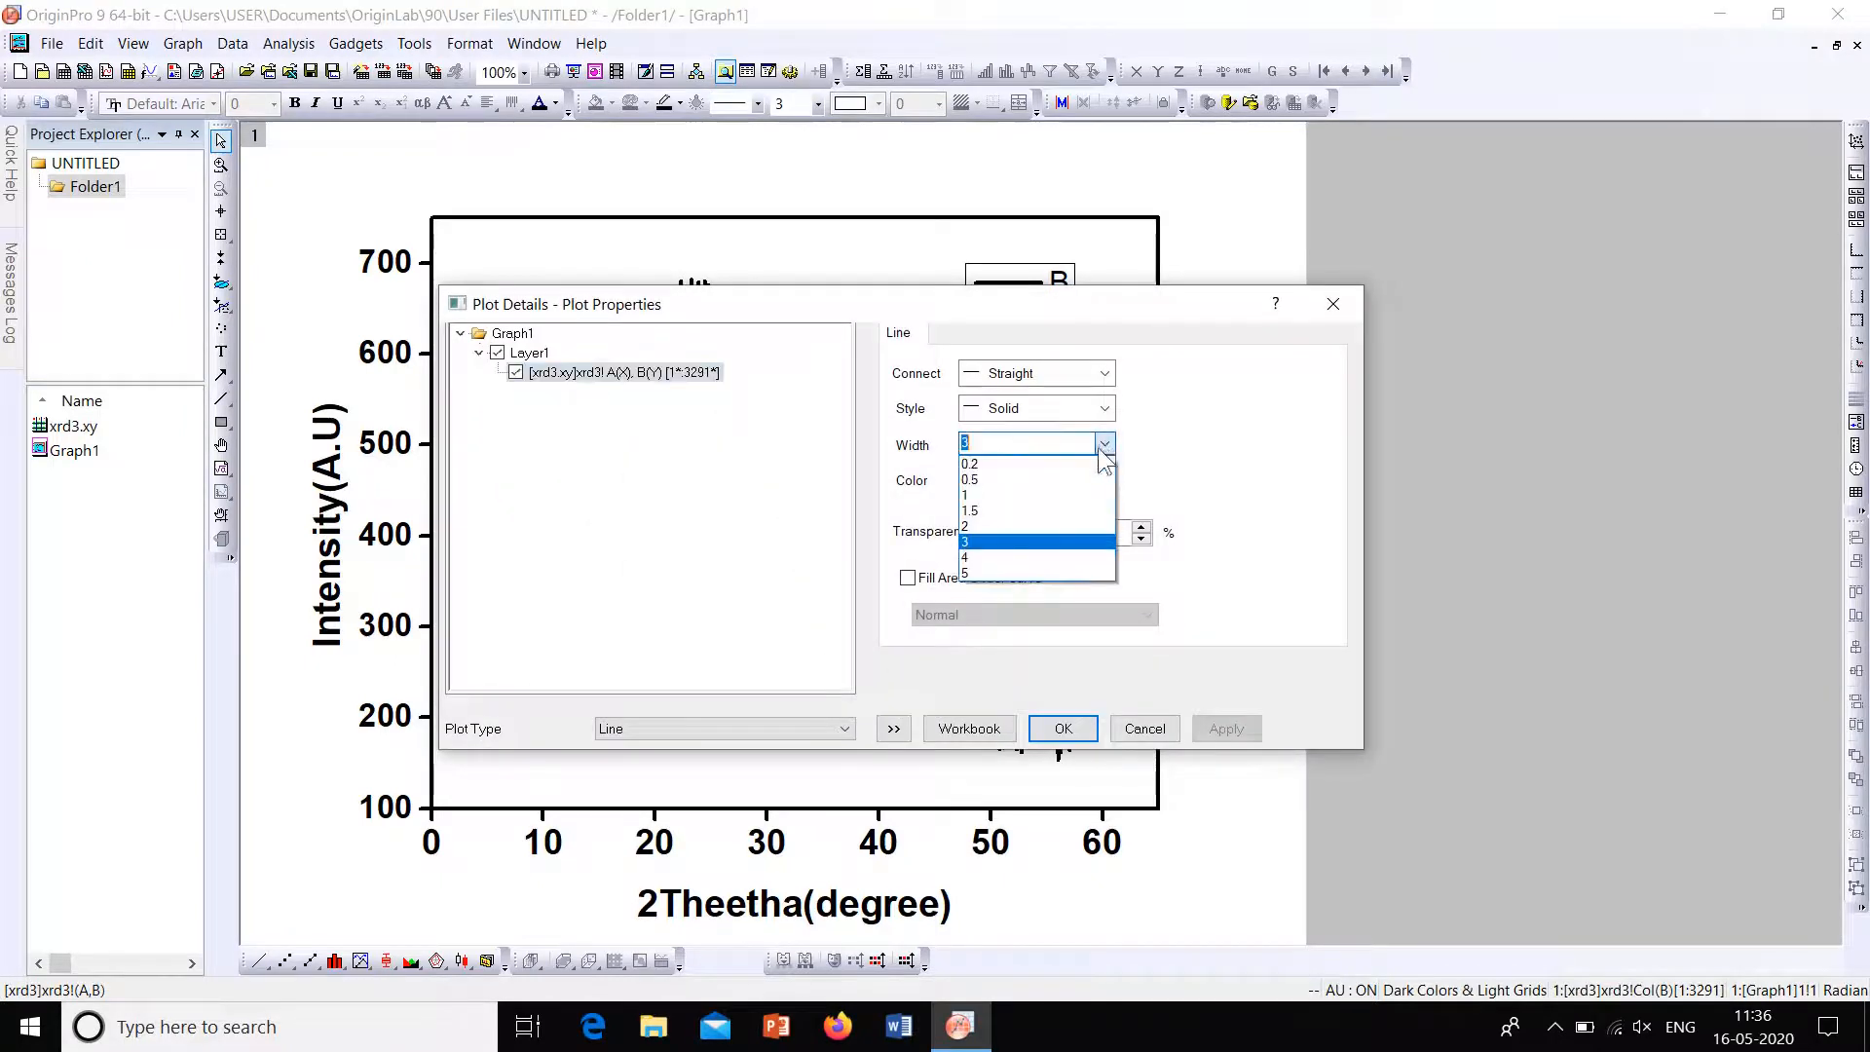
pyautogui.click(1062, 506)
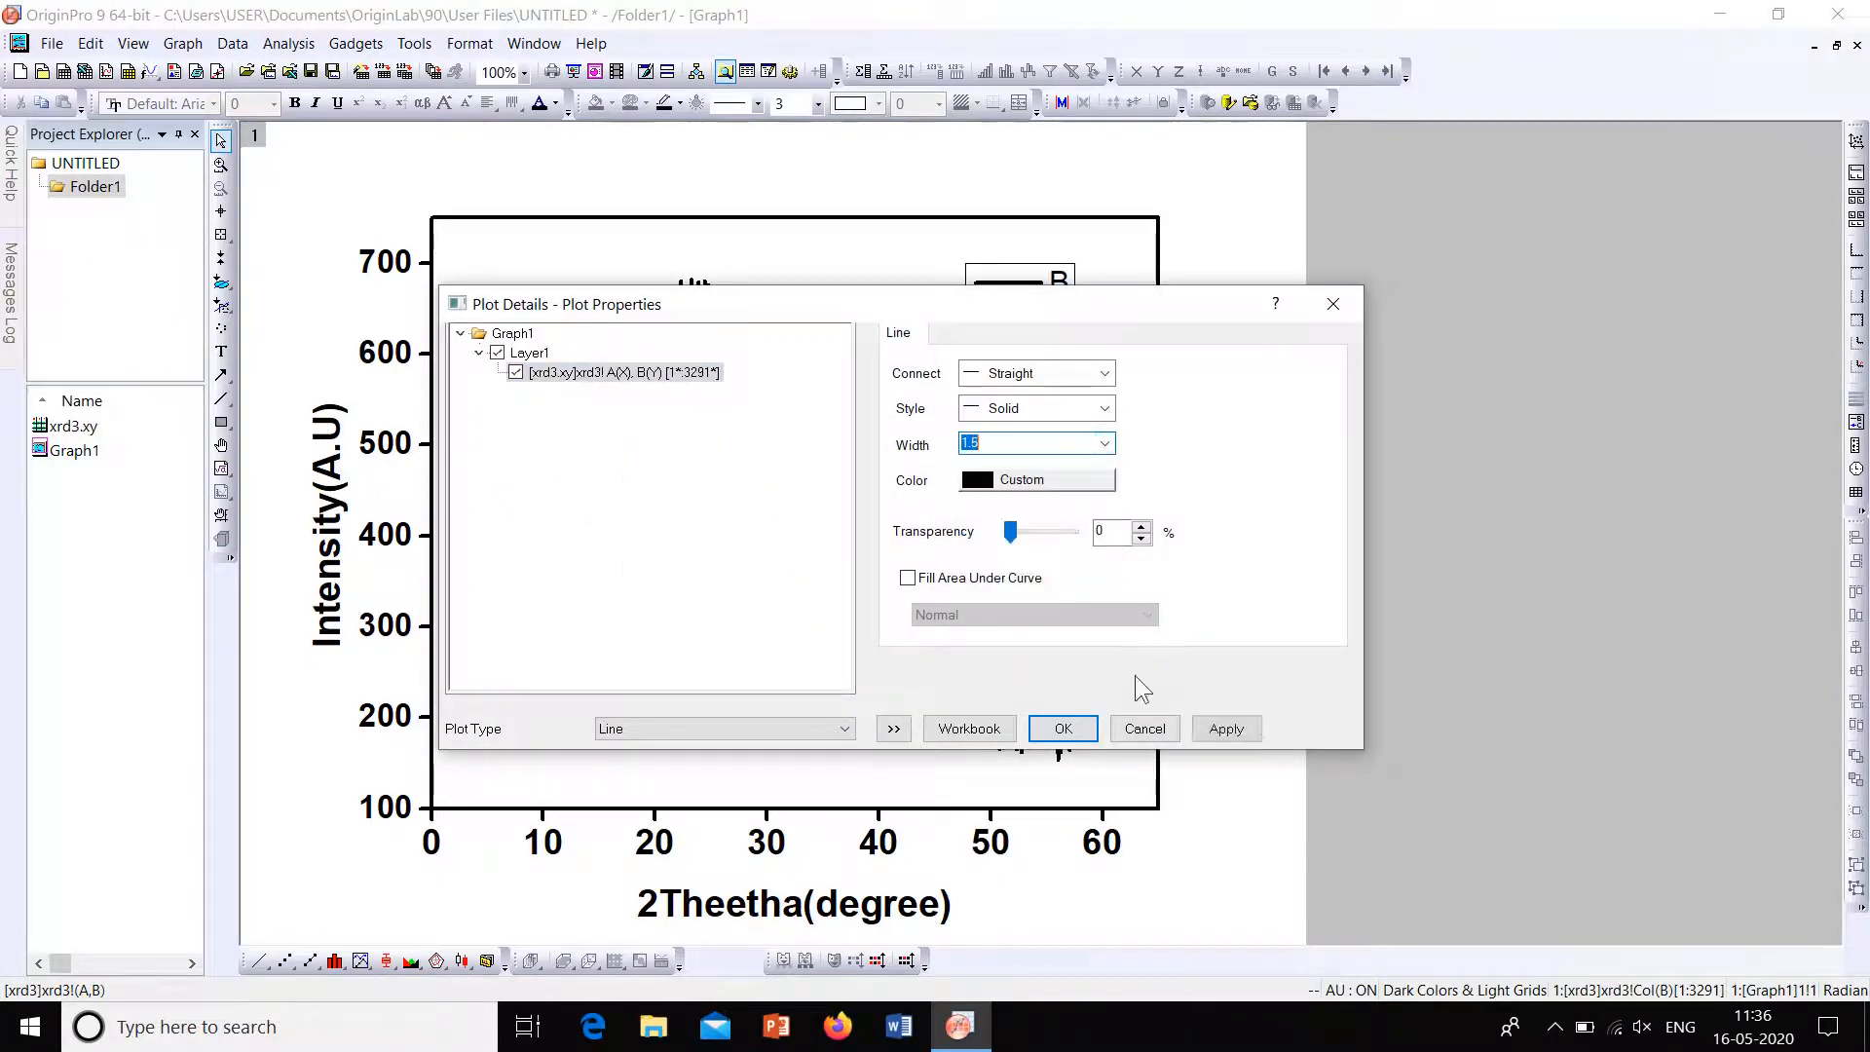
pyautogui.click(1062, 728)
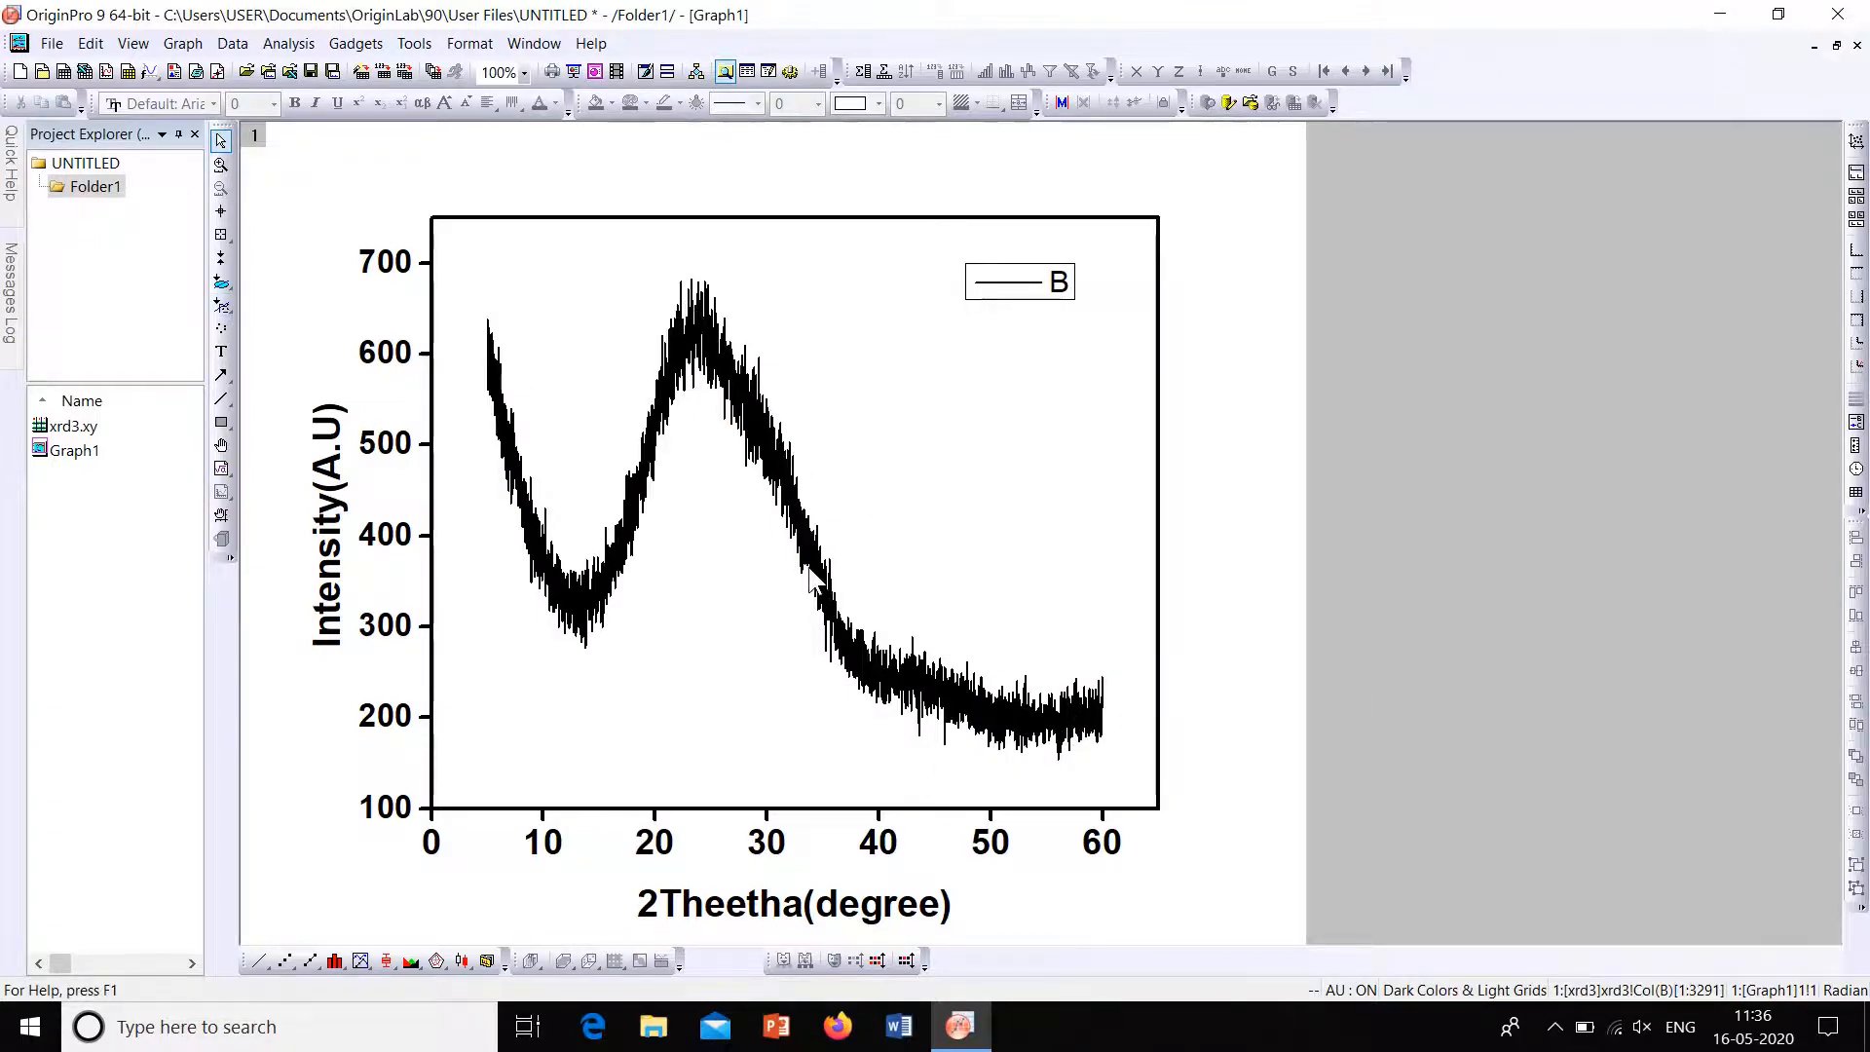
# Step: Open the signal processing Smooth settings for the XRD curve, placed clear of the graph's main peak
pyautogui.click(719, 362)
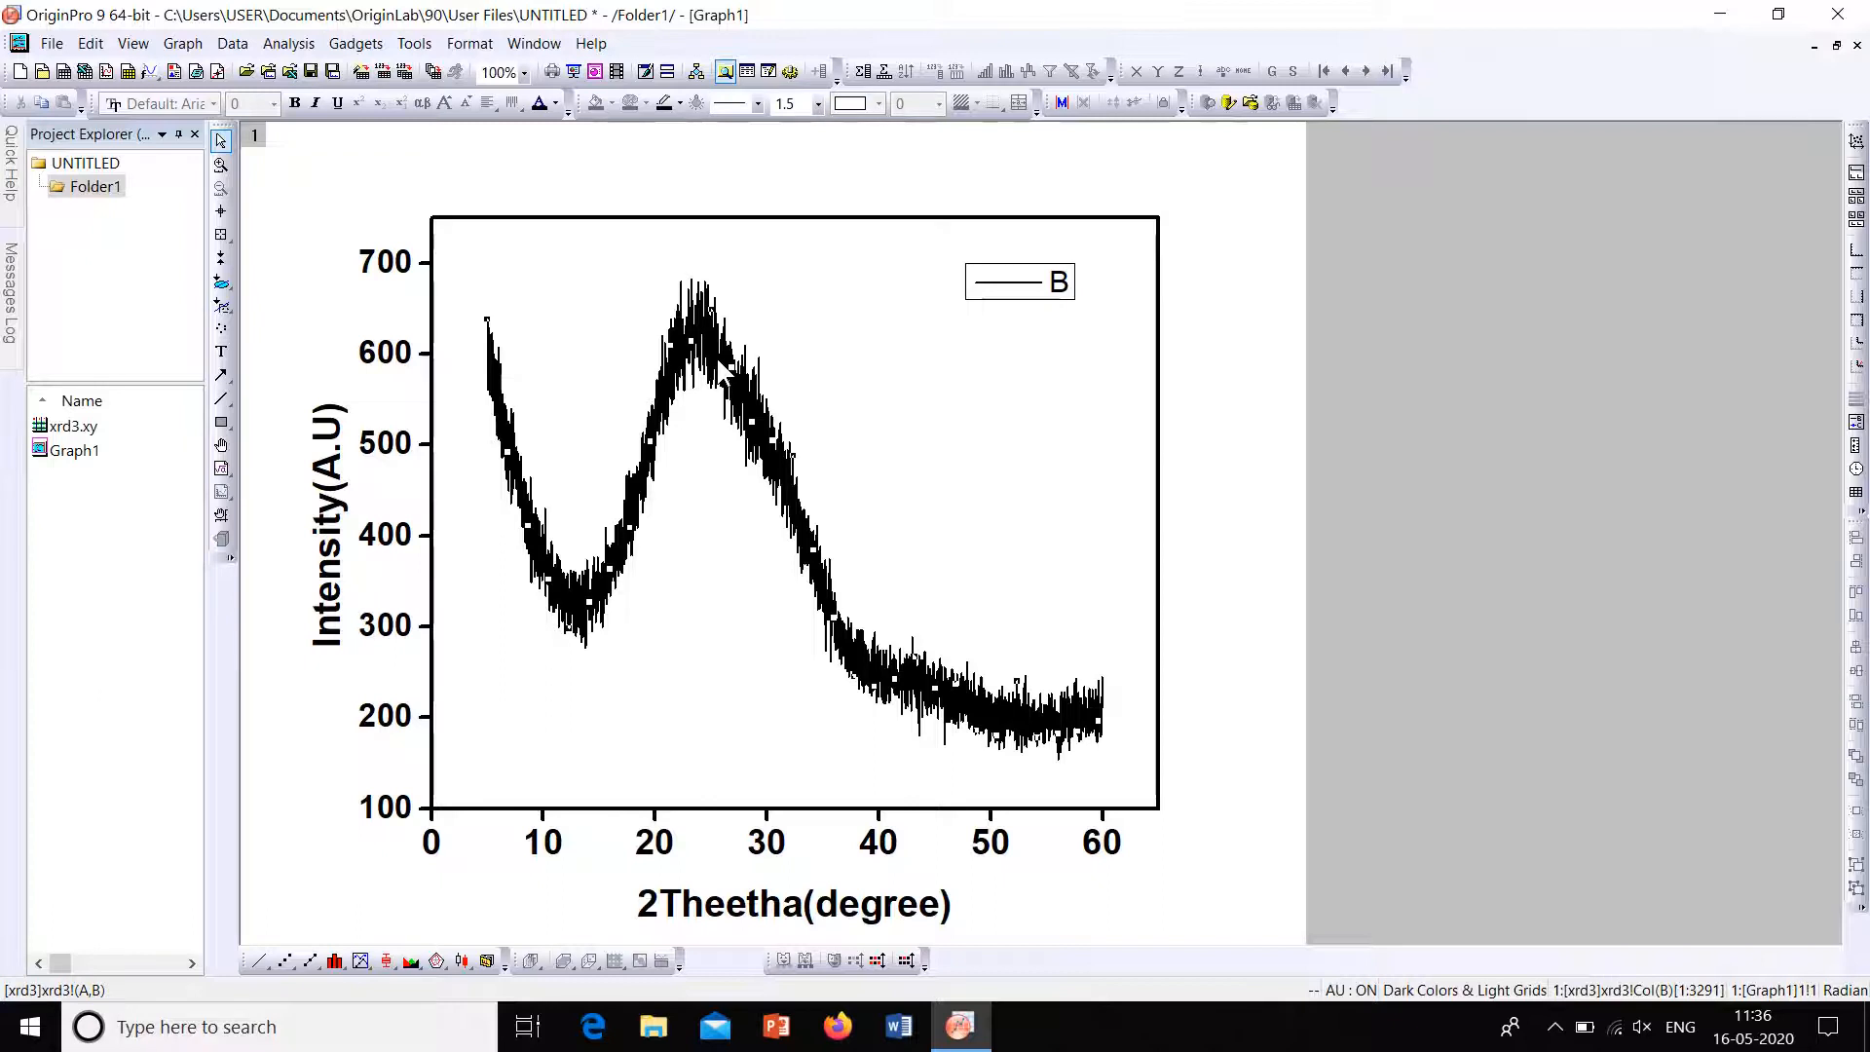
pyautogui.click(304, 48)
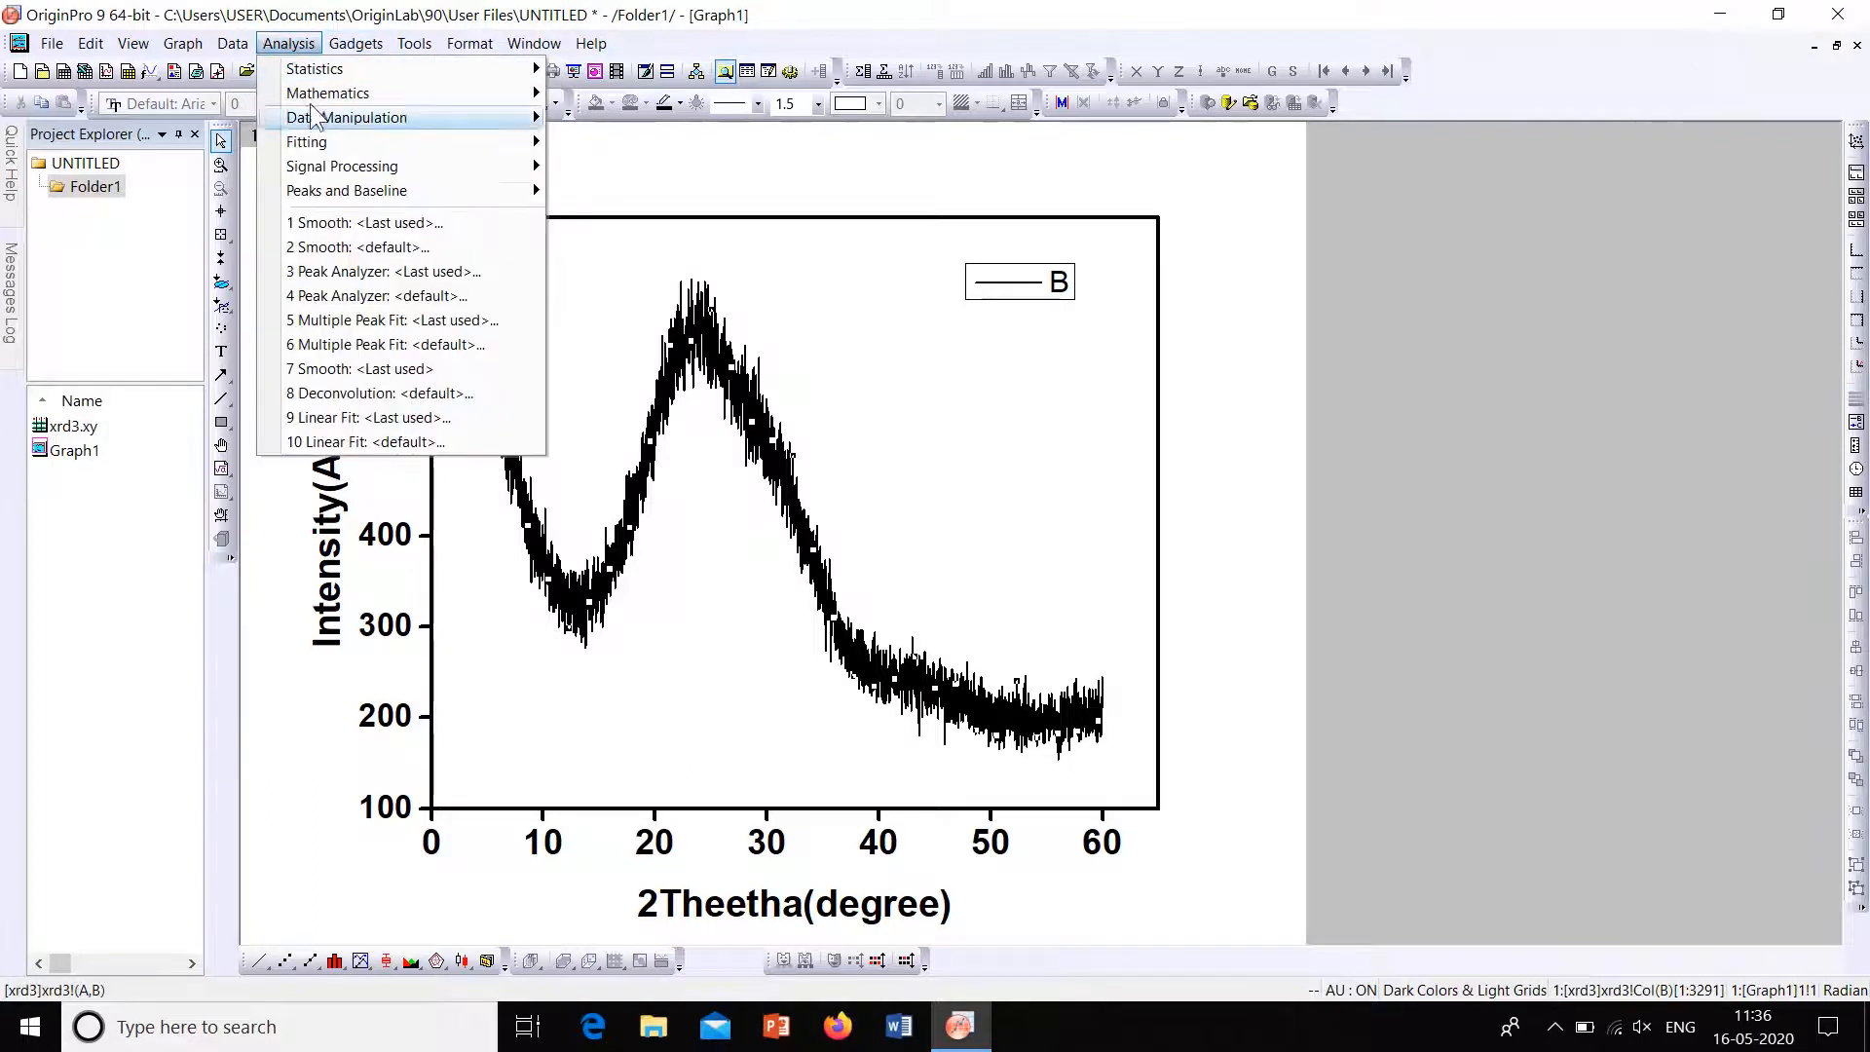
pyautogui.moveTo(332, 174)
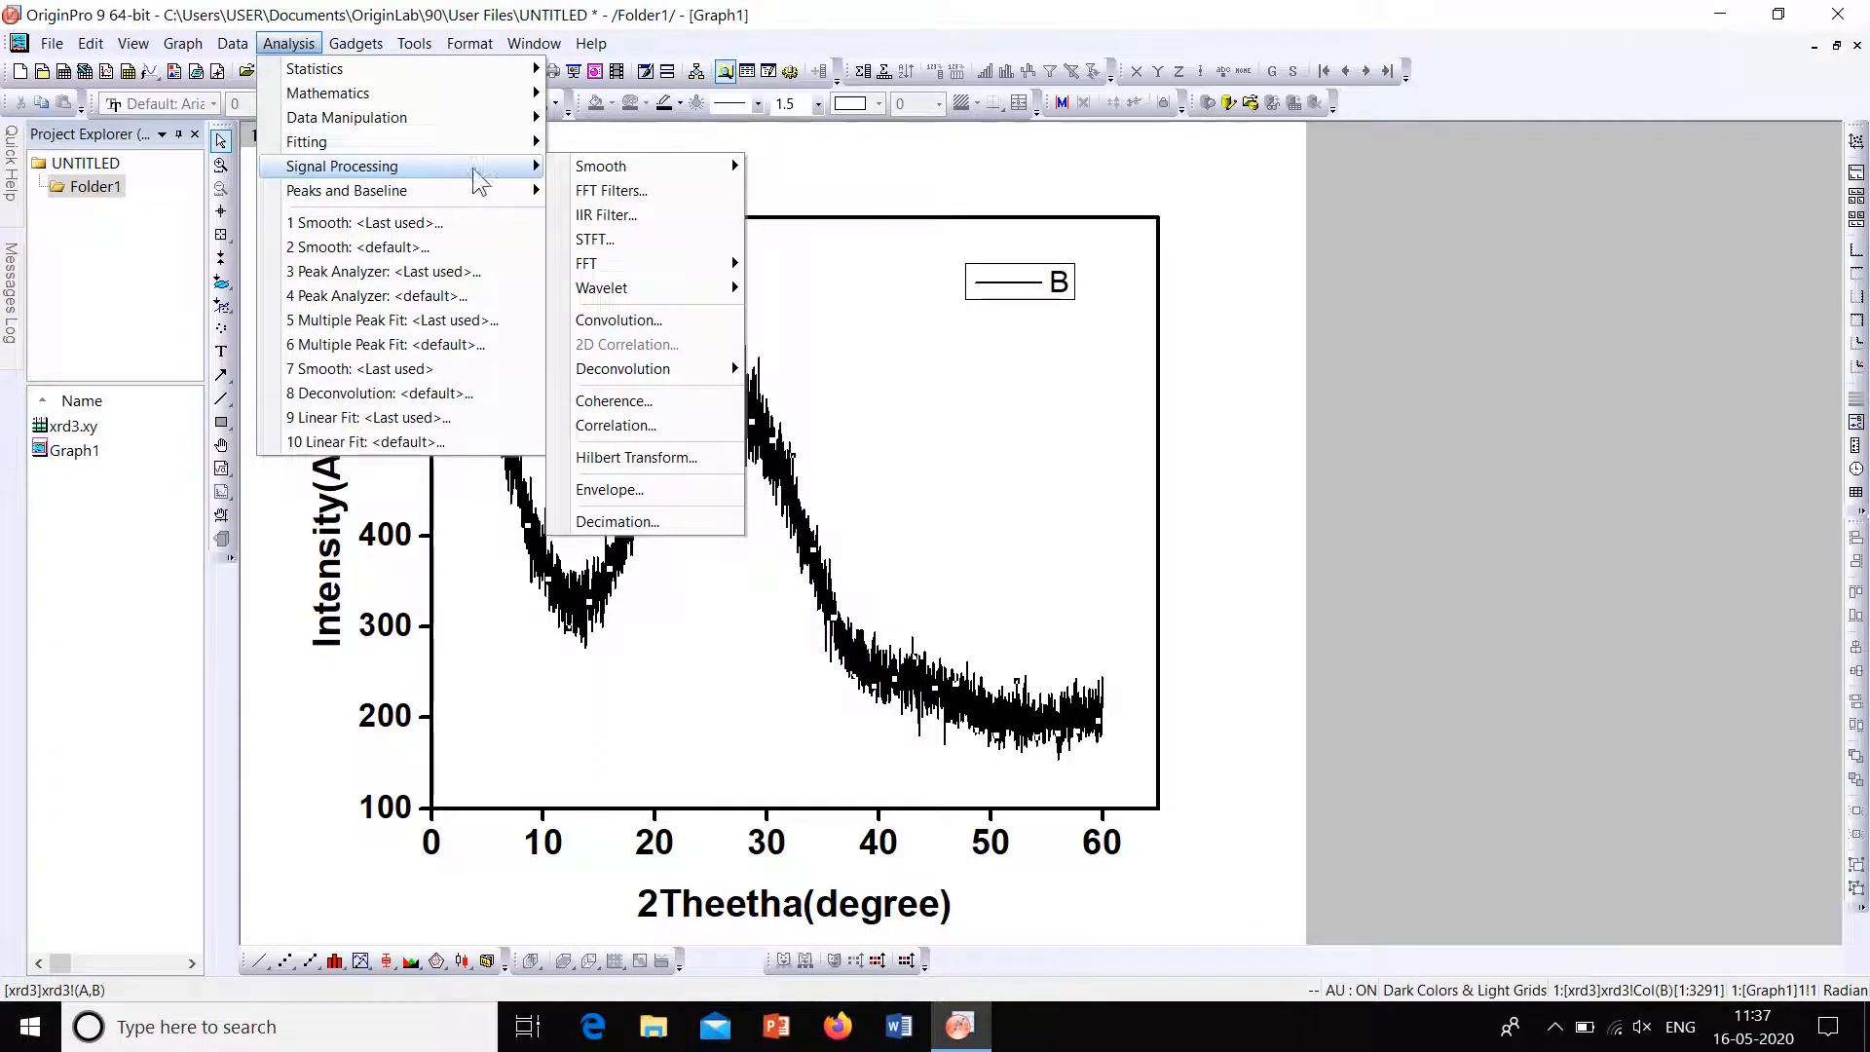
pyautogui.moveTo(659, 172)
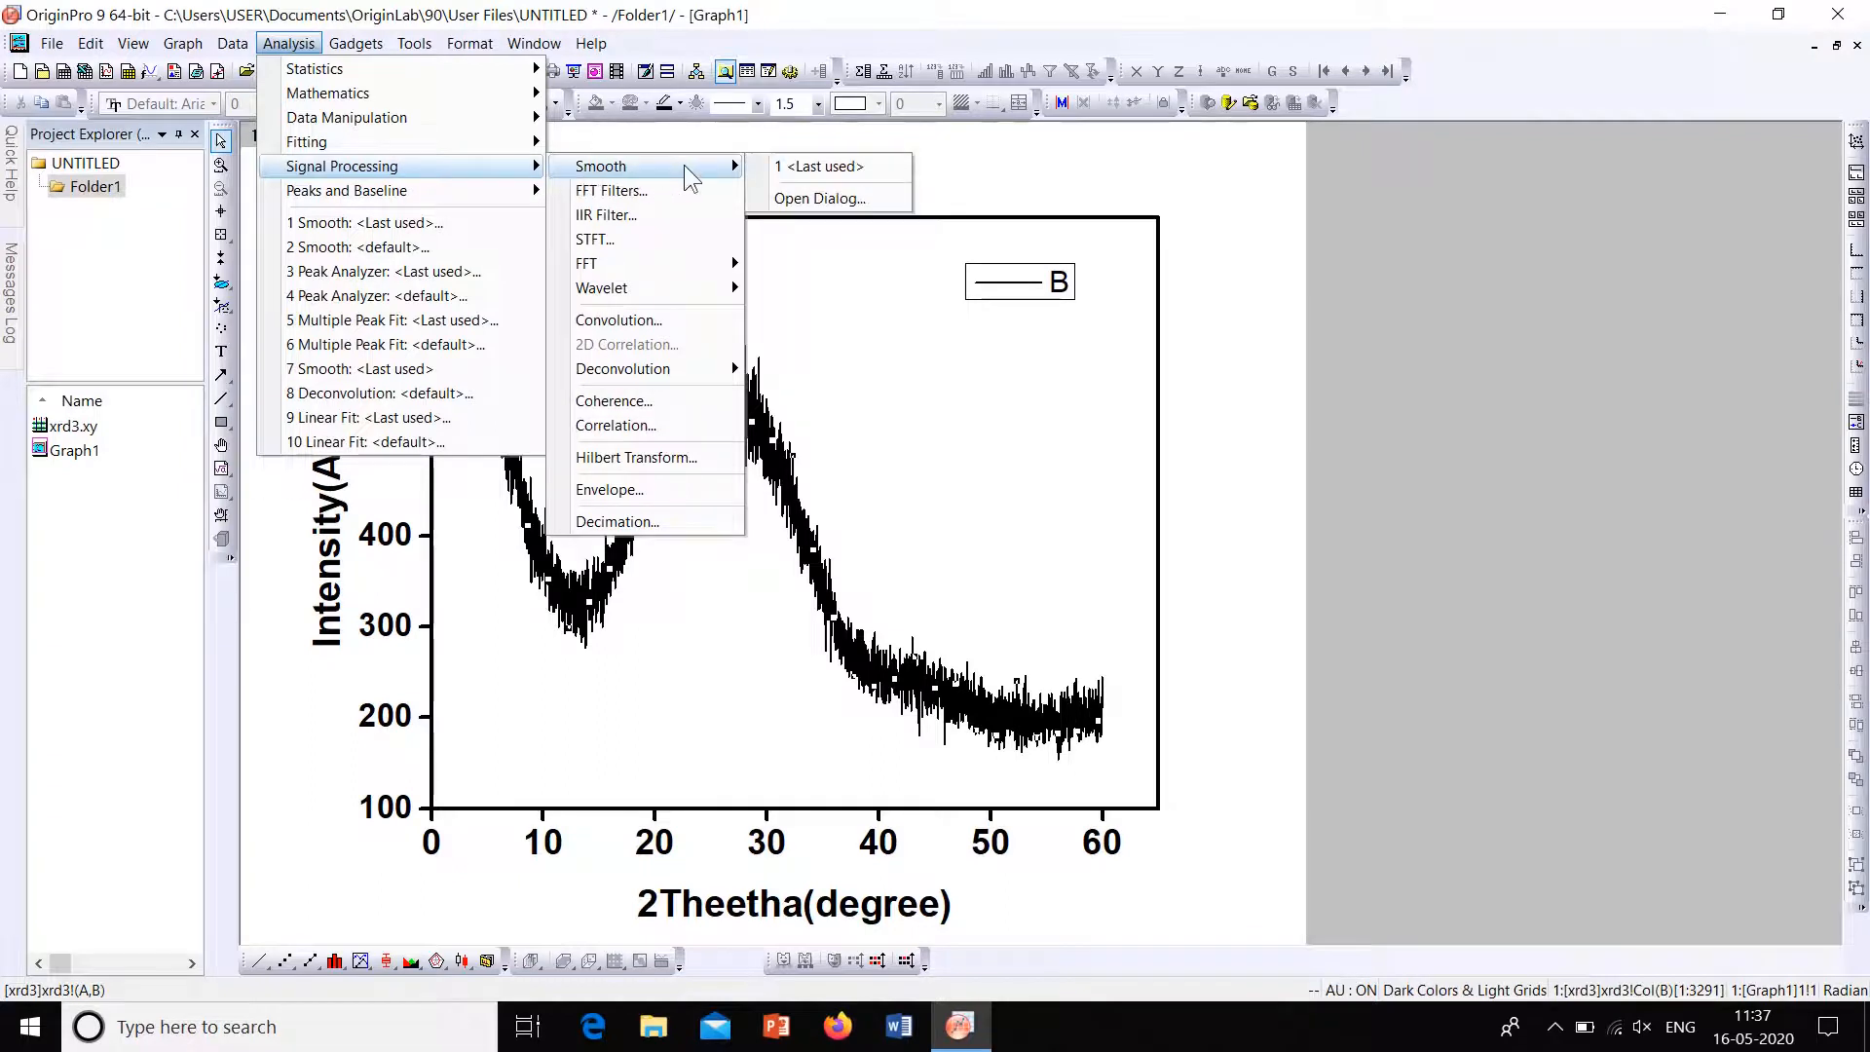
pyautogui.click(815, 198)
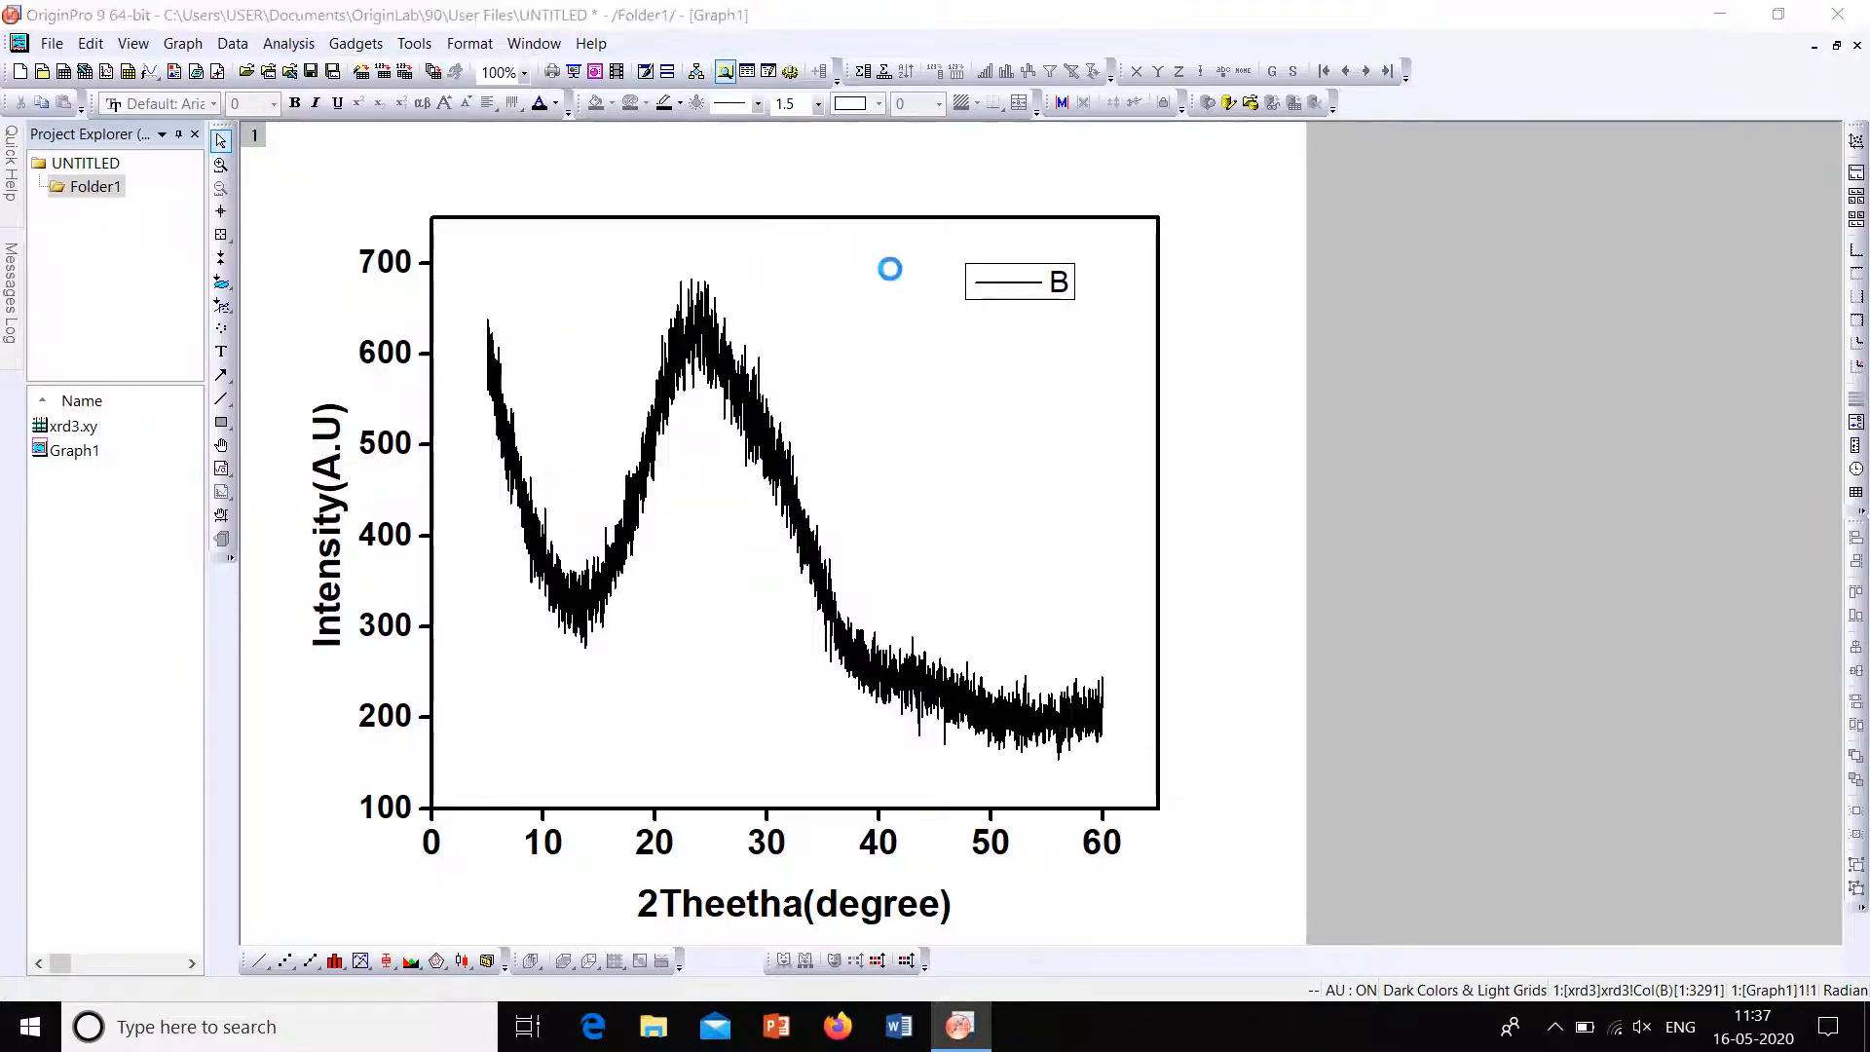
pyautogui.moveTo(1260, 214); pyautogui.dragTo(1253, 183)
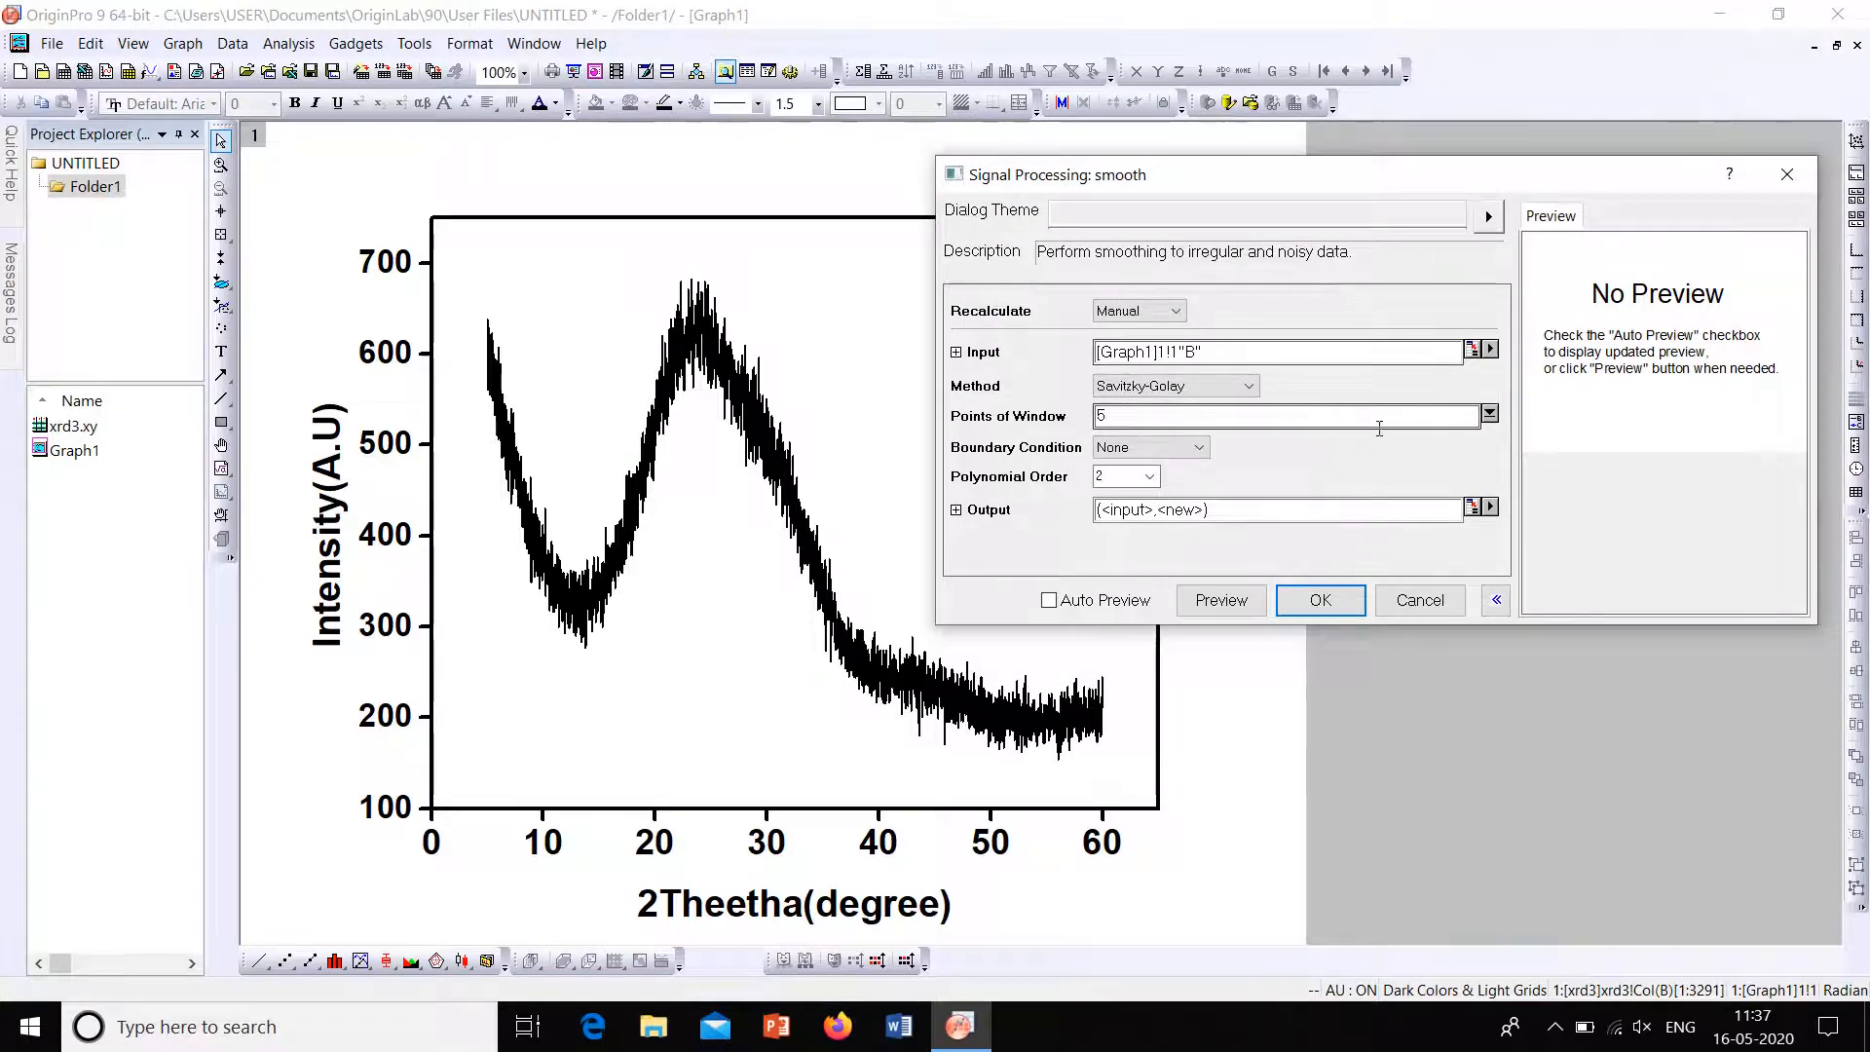
pyautogui.click(1175, 312)
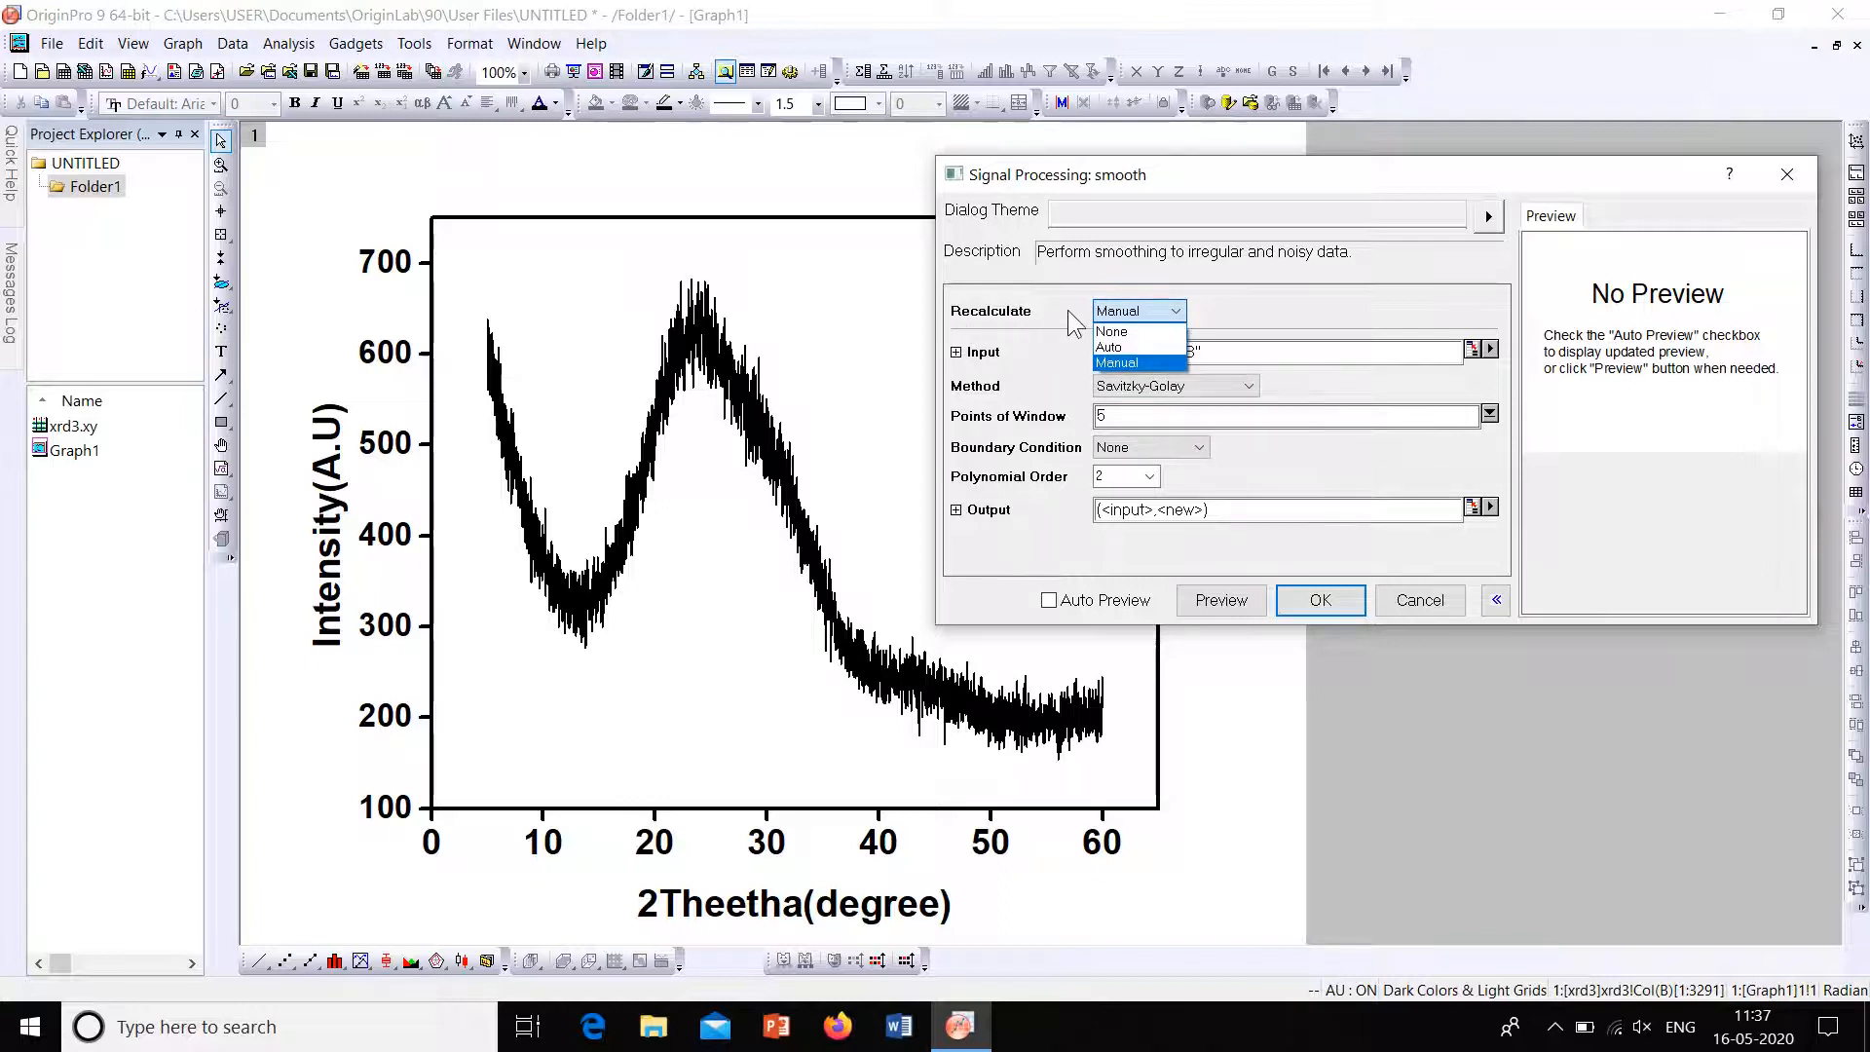
pyautogui.click(1167, 348)
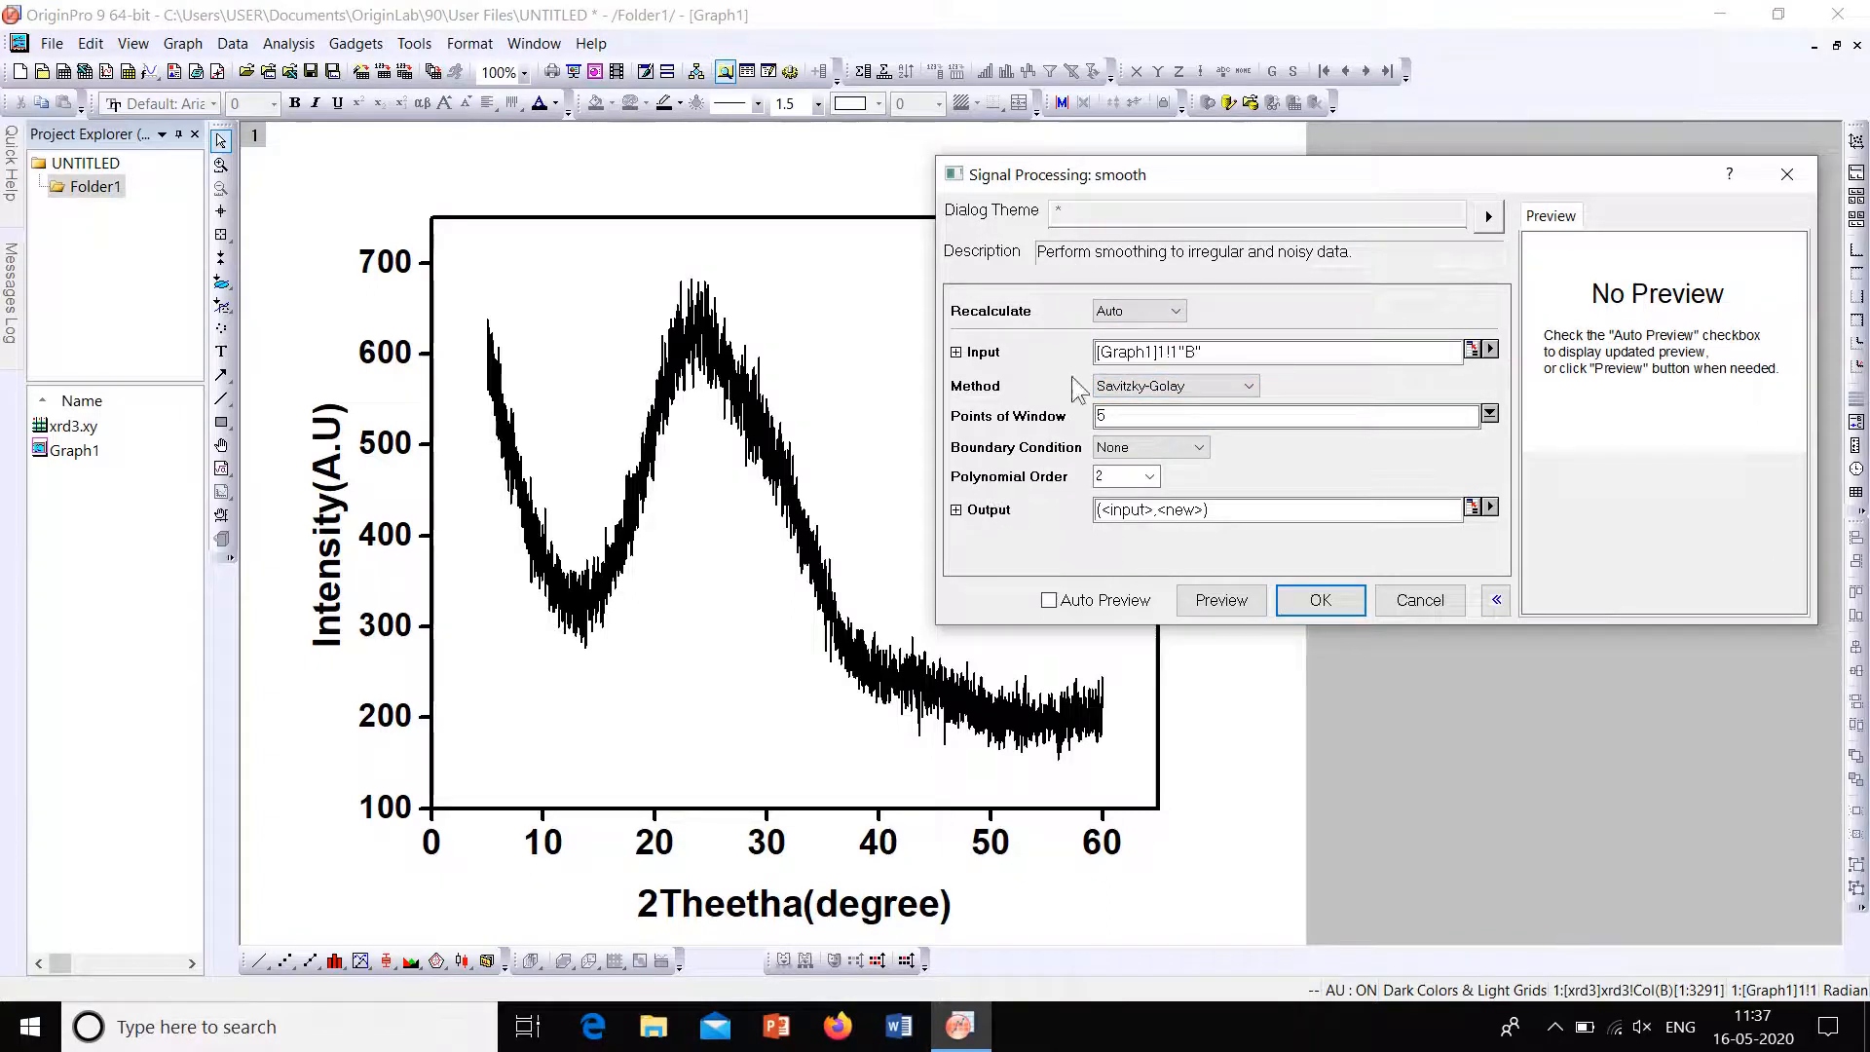
pyautogui.click(1174, 312)
pyautogui.click(1157, 360)
# Step: Set the points of window to 10, preview the Savitzky-Golay smoothing and apply it to the curve
pyautogui.click(1110, 415)
pyautogui.moveTo(1110, 414); pyautogui.dragTo(1094, 416)
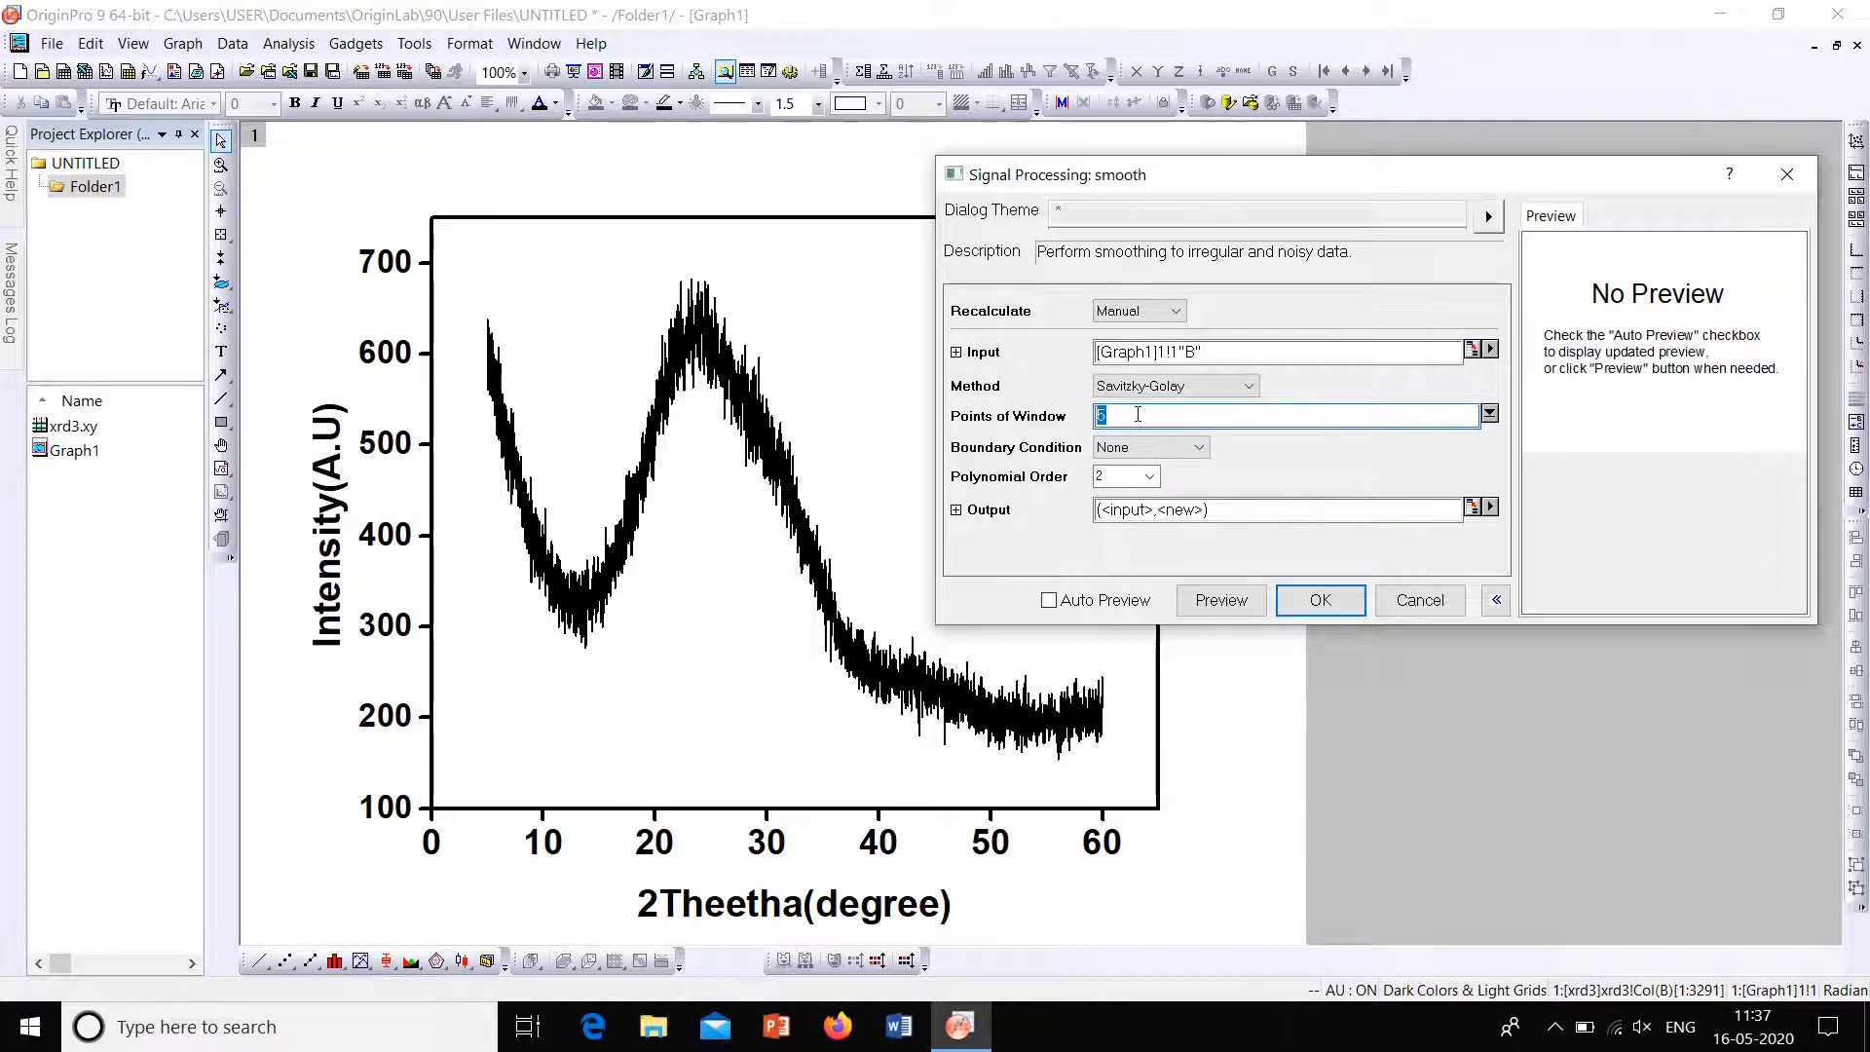
pyautogui.write('10')
pyautogui.click(1233, 600)
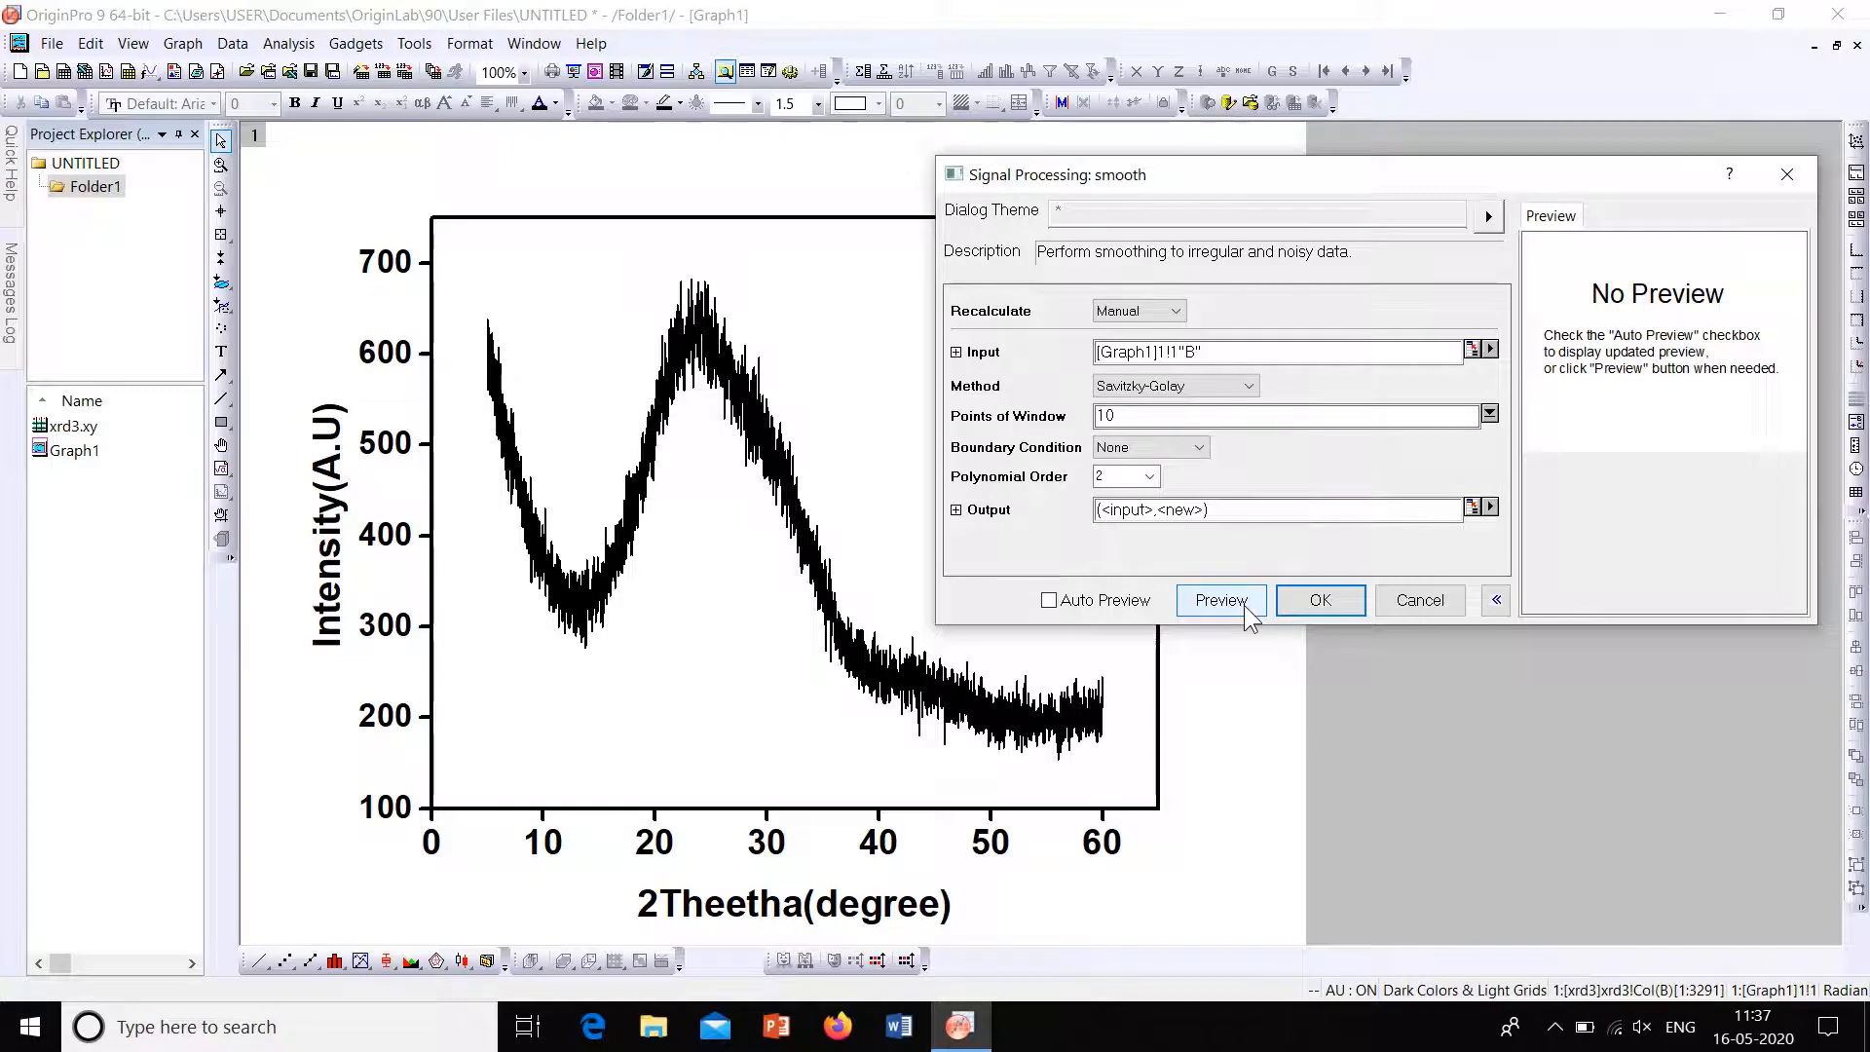
pyautogui.click(1208, 599)
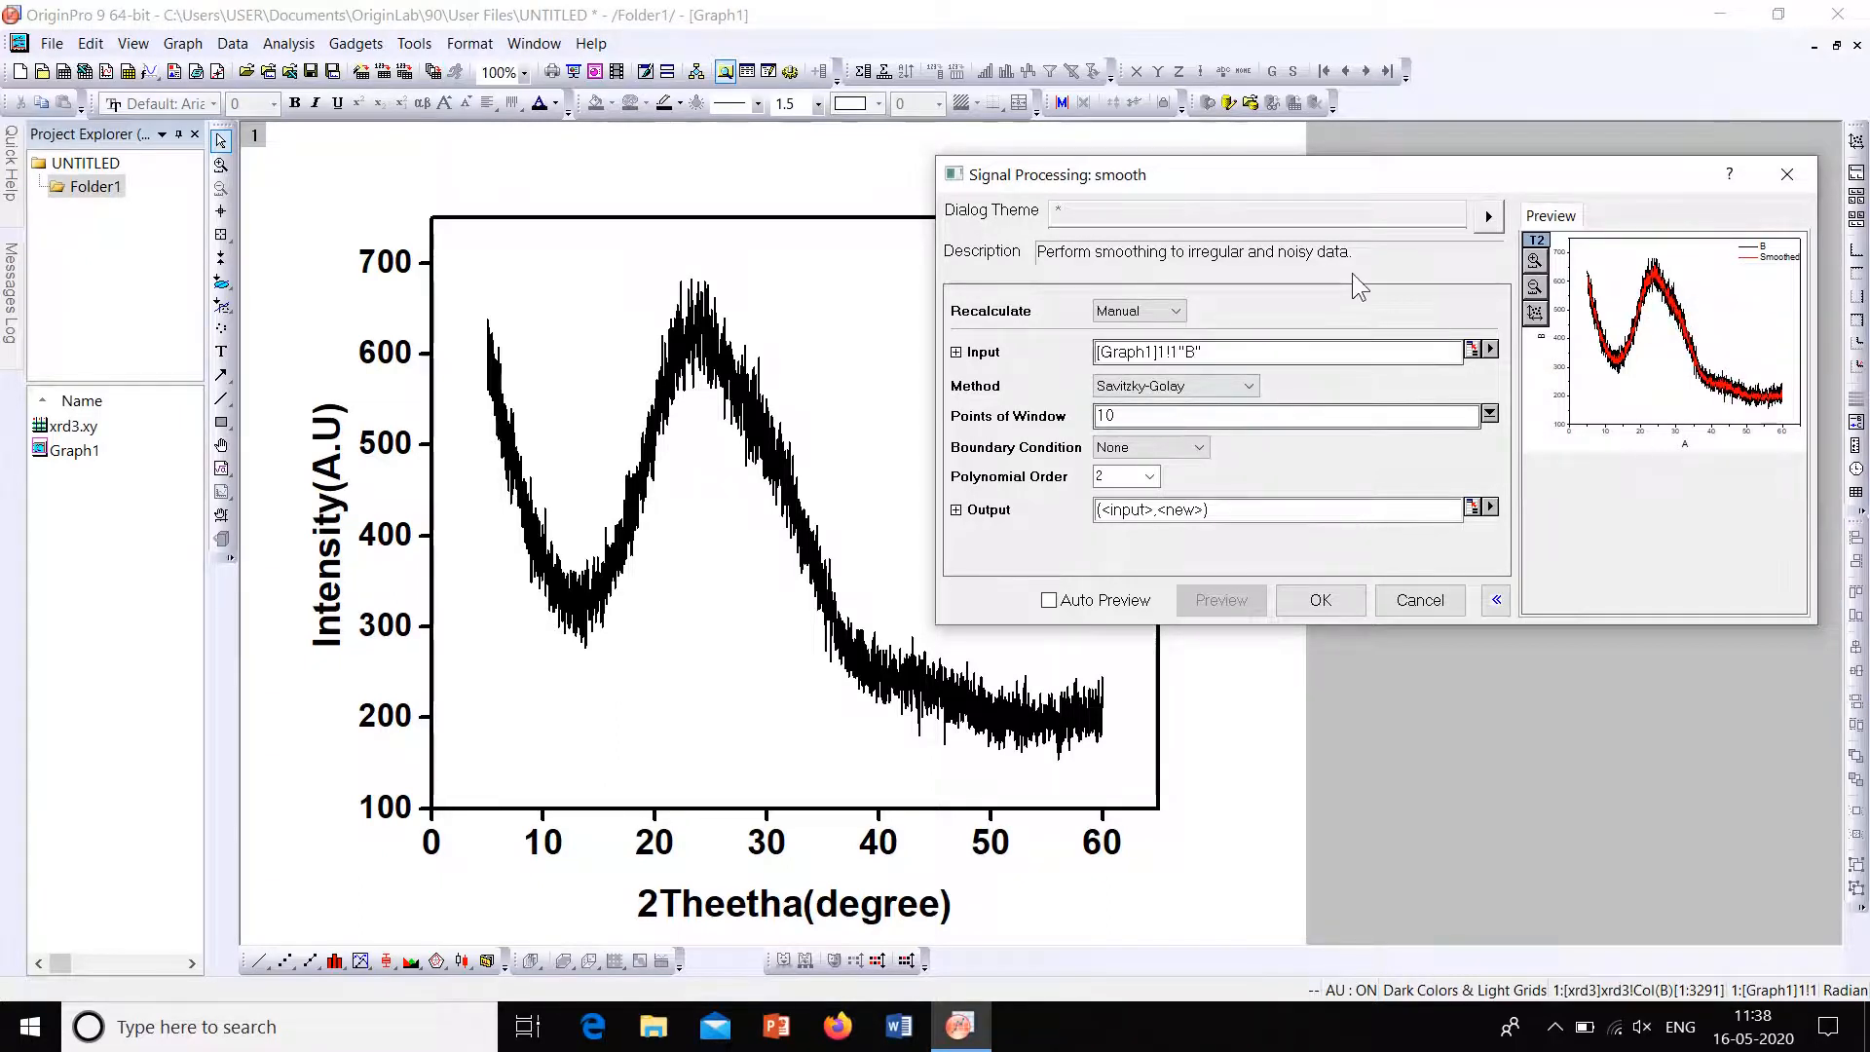
pyautogui.click(1320, 600)
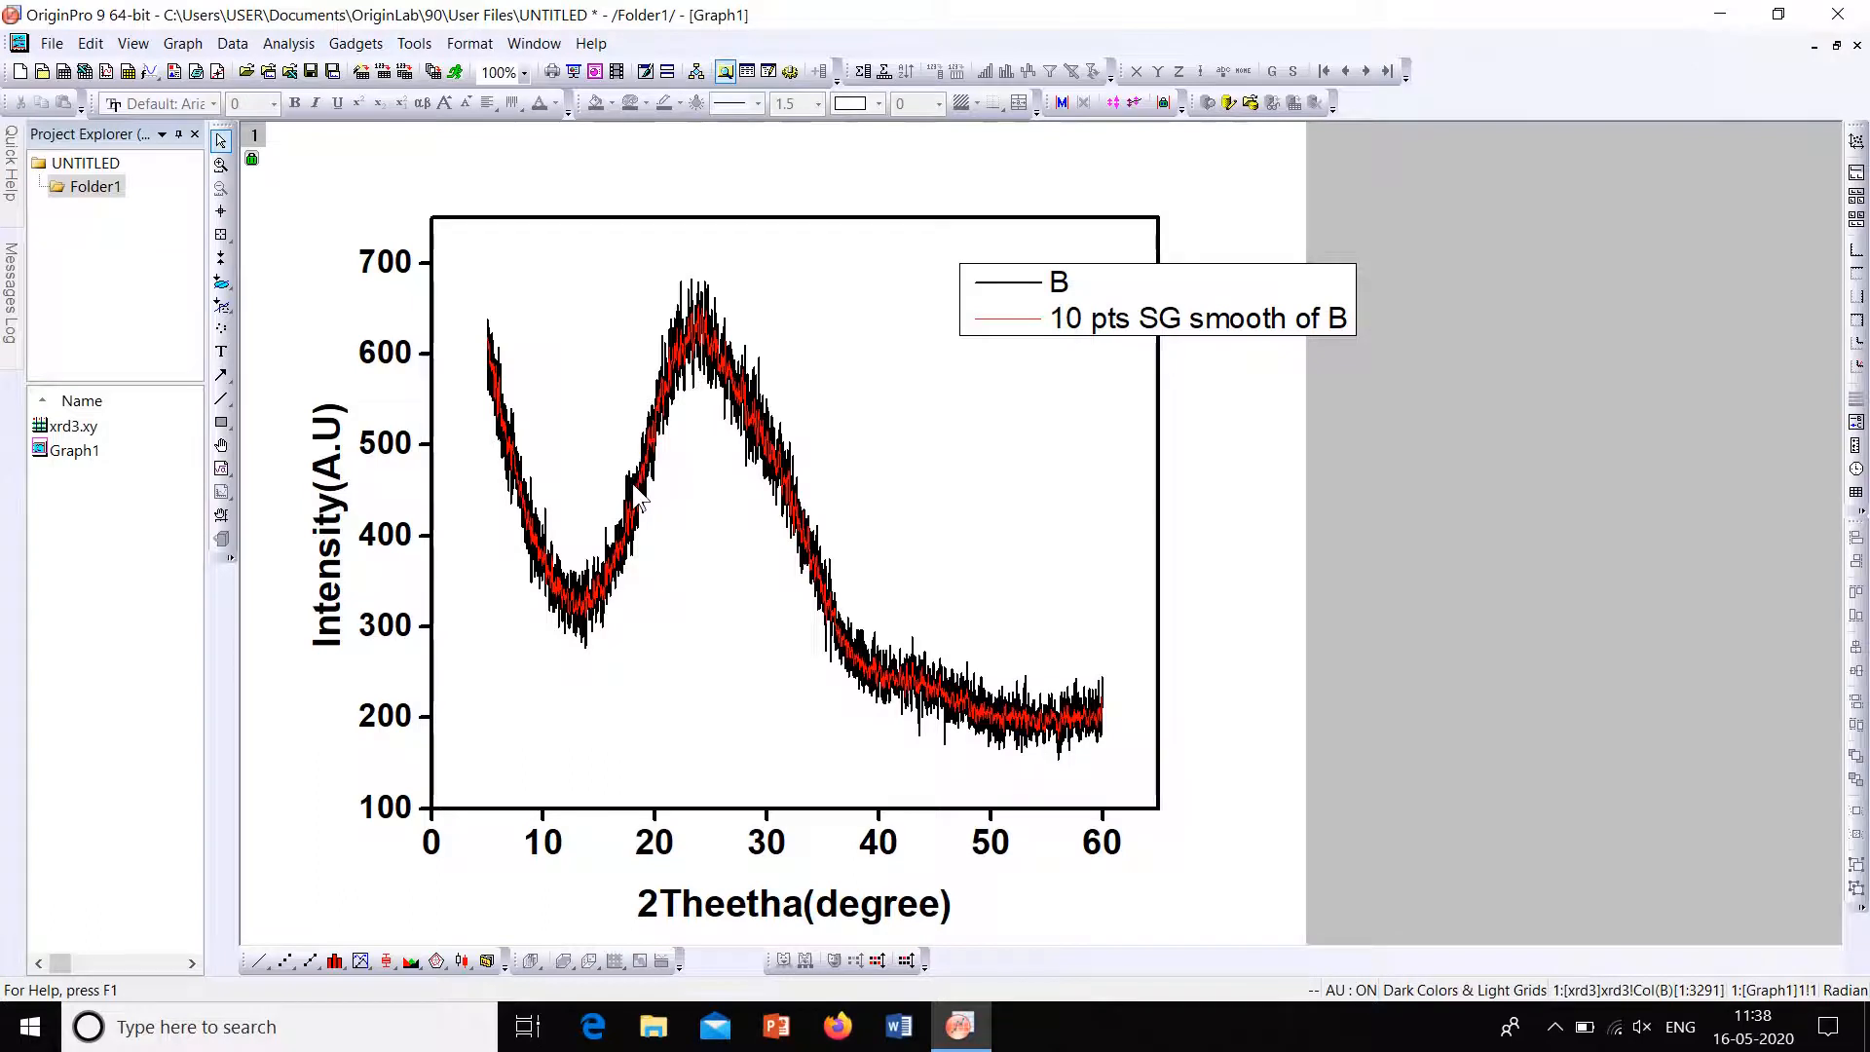
# Step: Remove the original A(X), B(Y) plot from Layer1 in the plot details and apply the change, with the dialog moved clear of the main peak
pyautogui.doubleClick(779, 450)
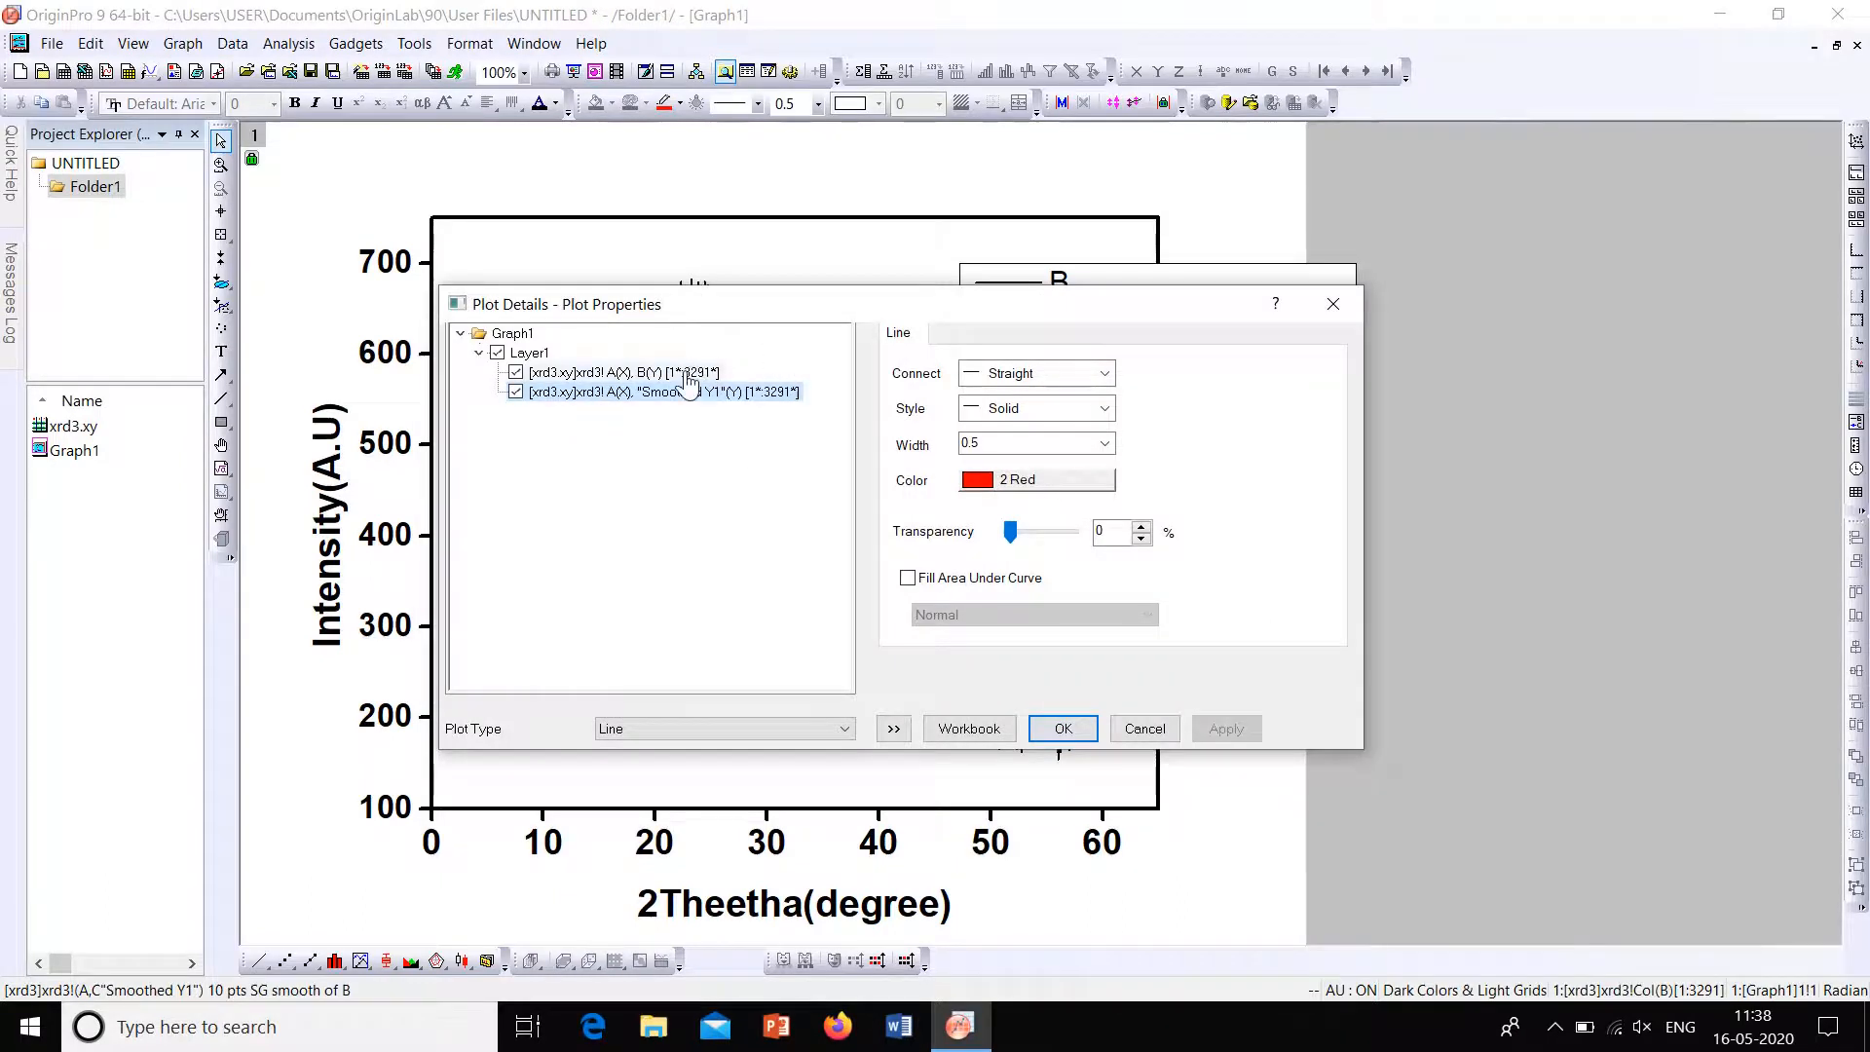
pyautogui.click(632, 374)
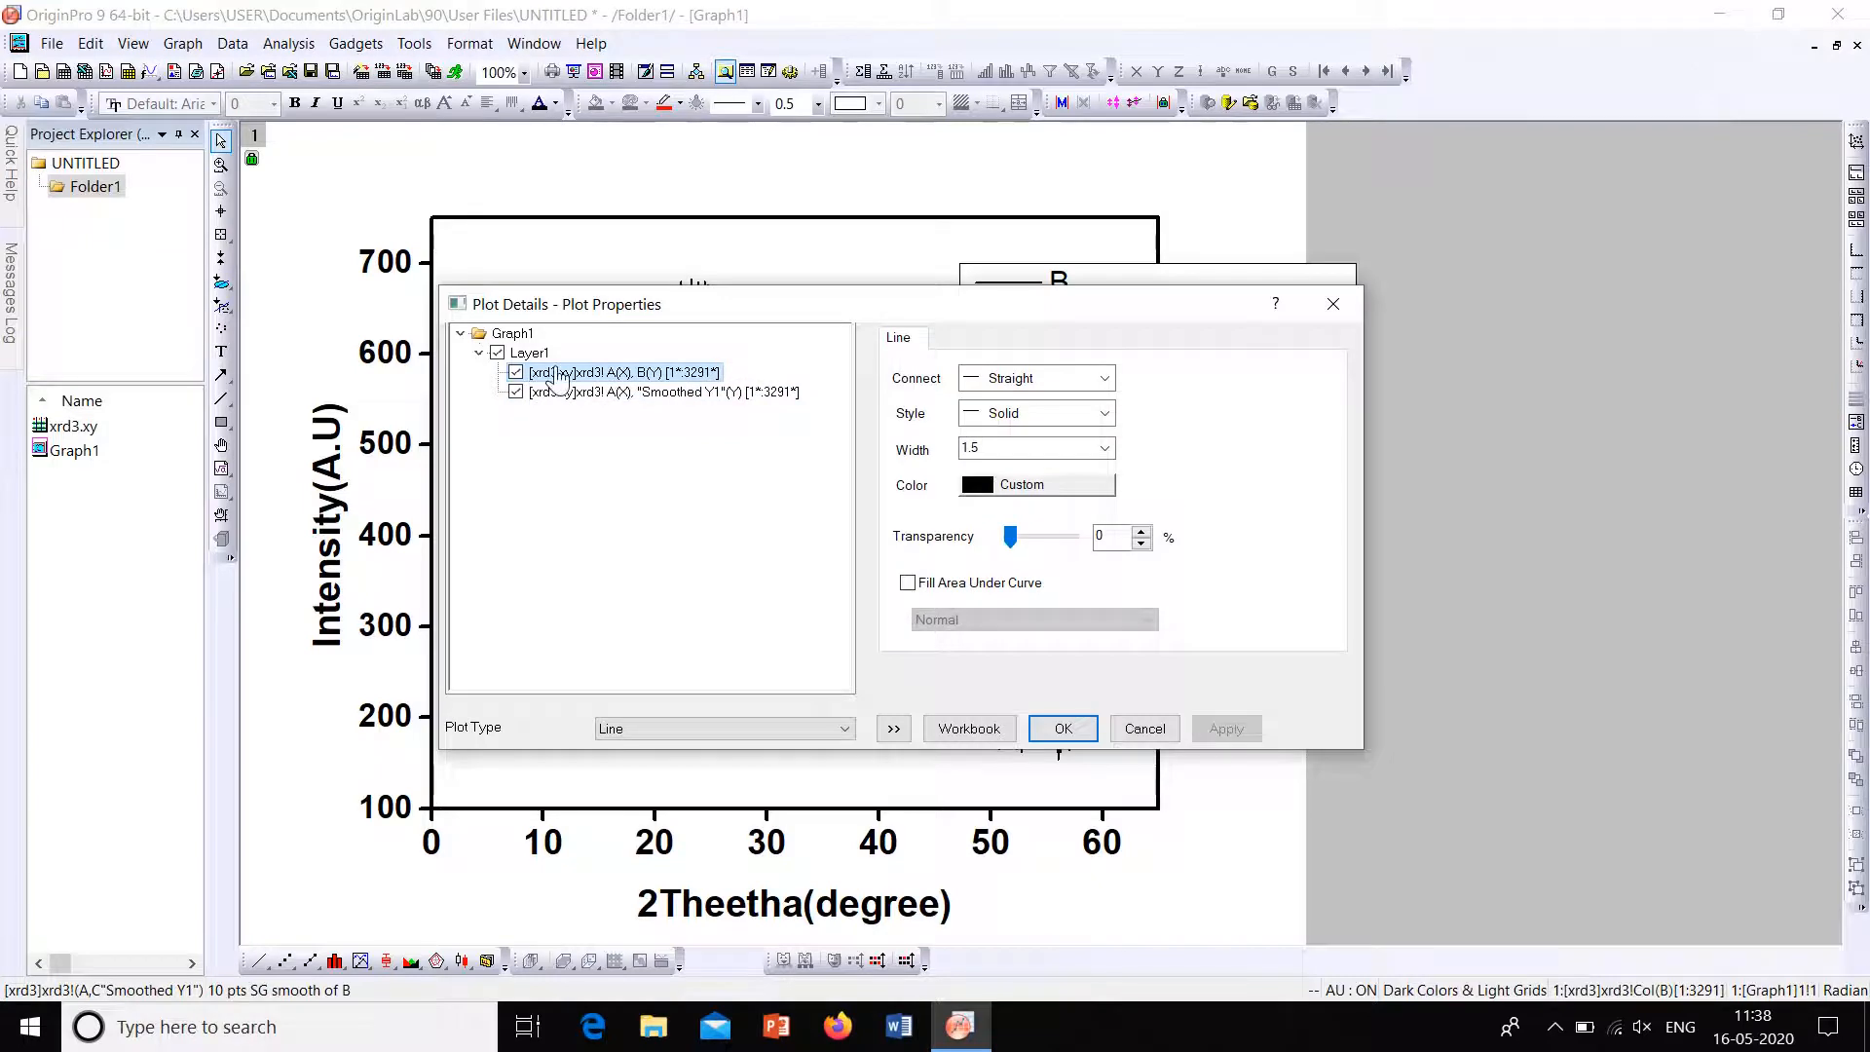
pyautogui.click(682, 393)
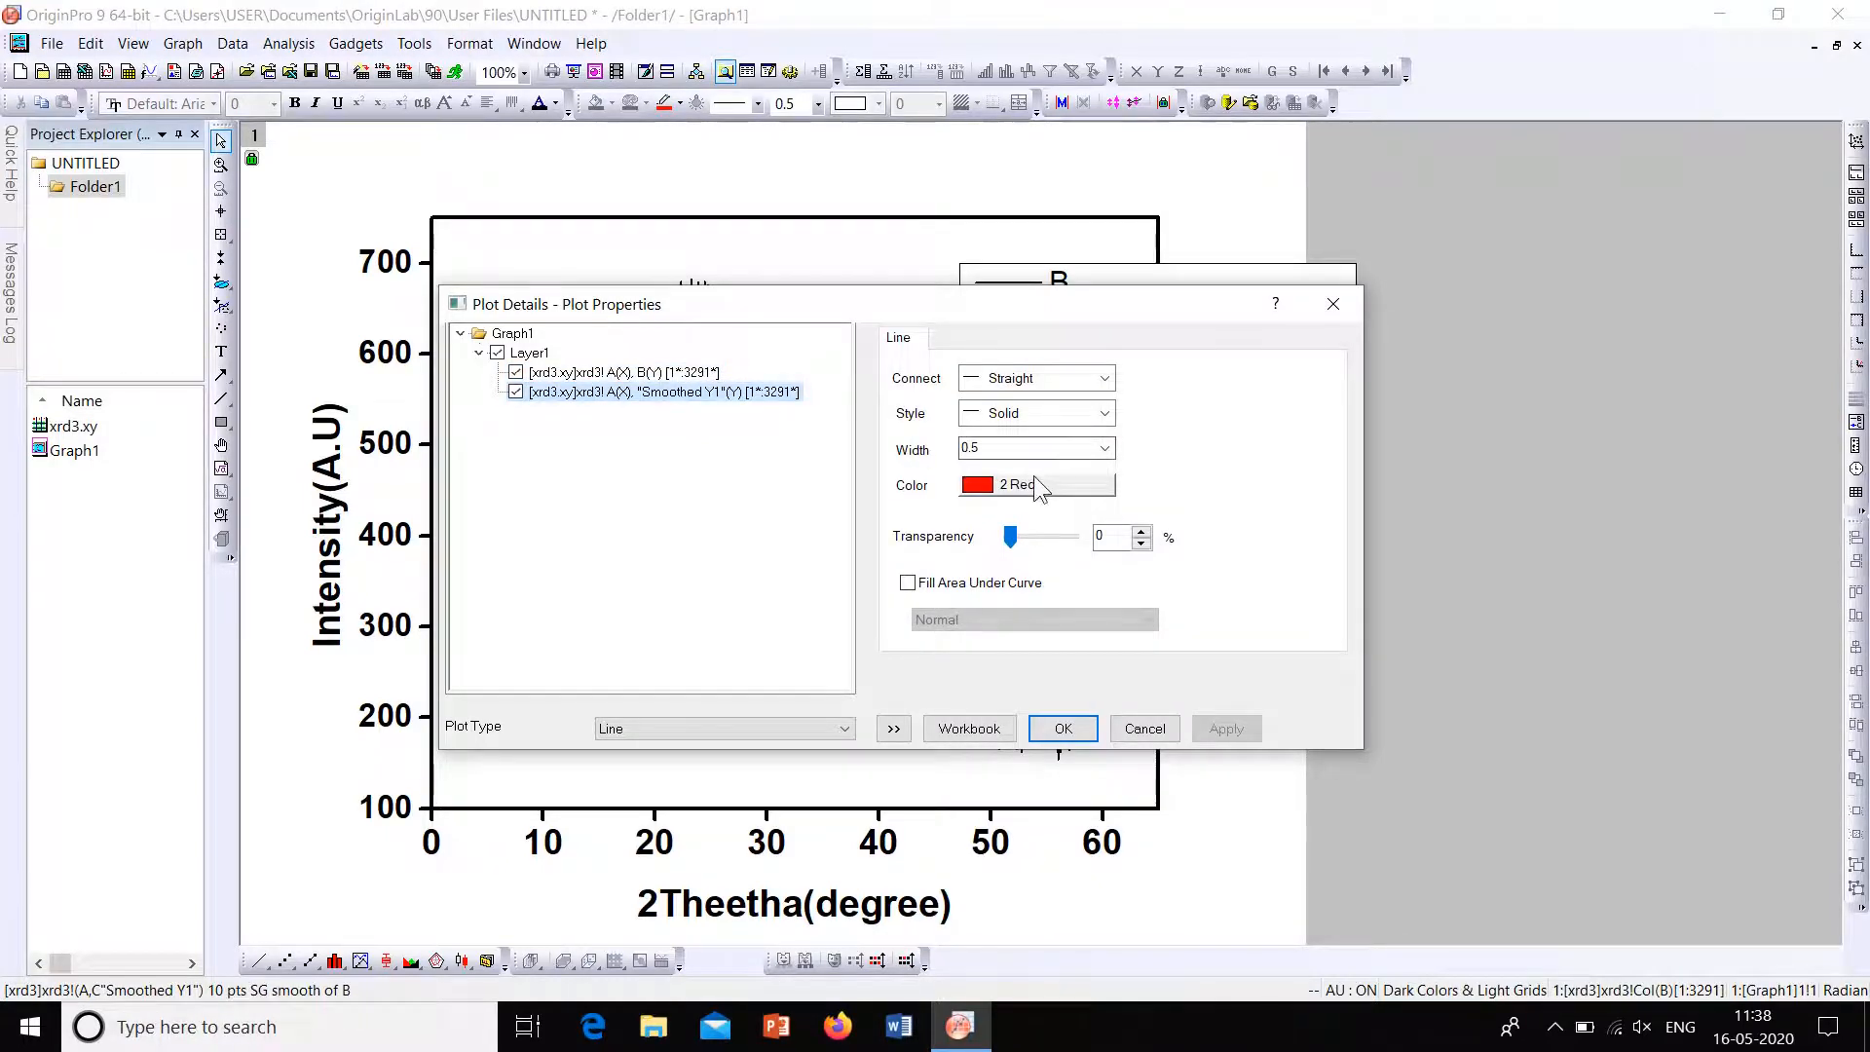
pyautogui.click(702, 374)
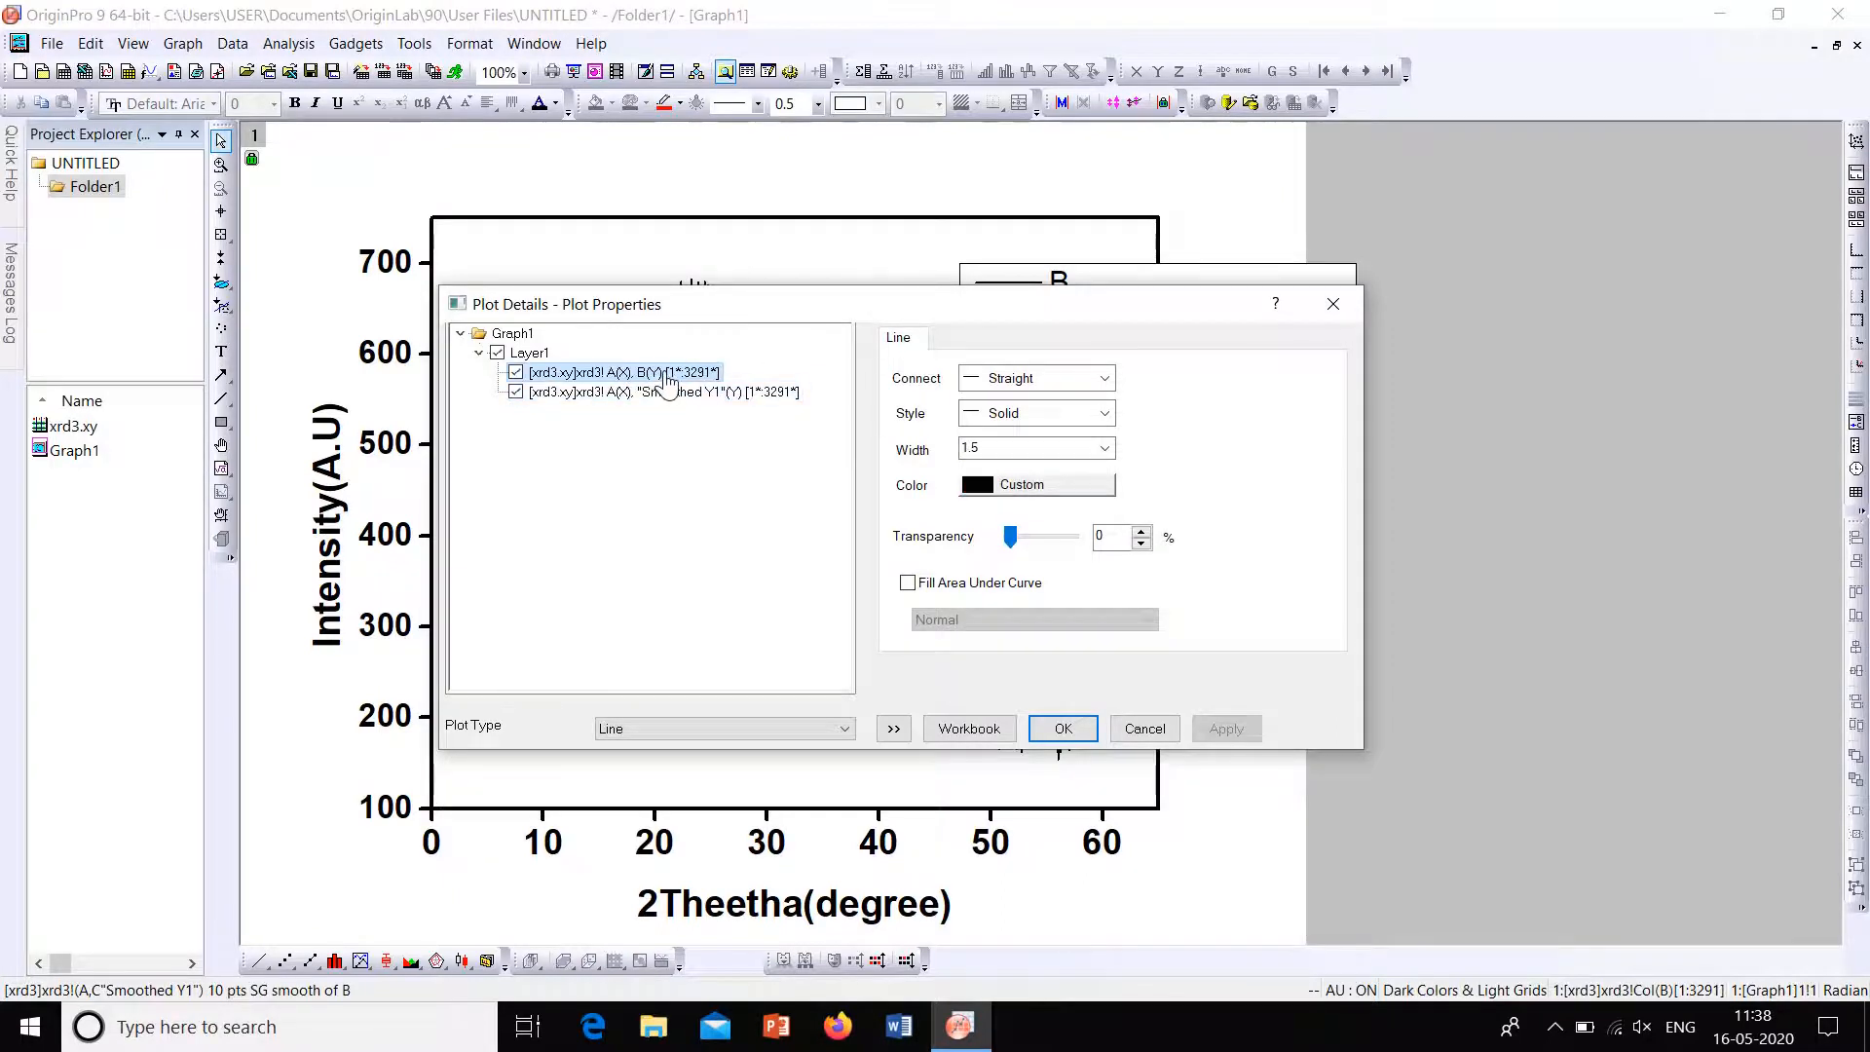
pyautogui.rightClick(668, 382)
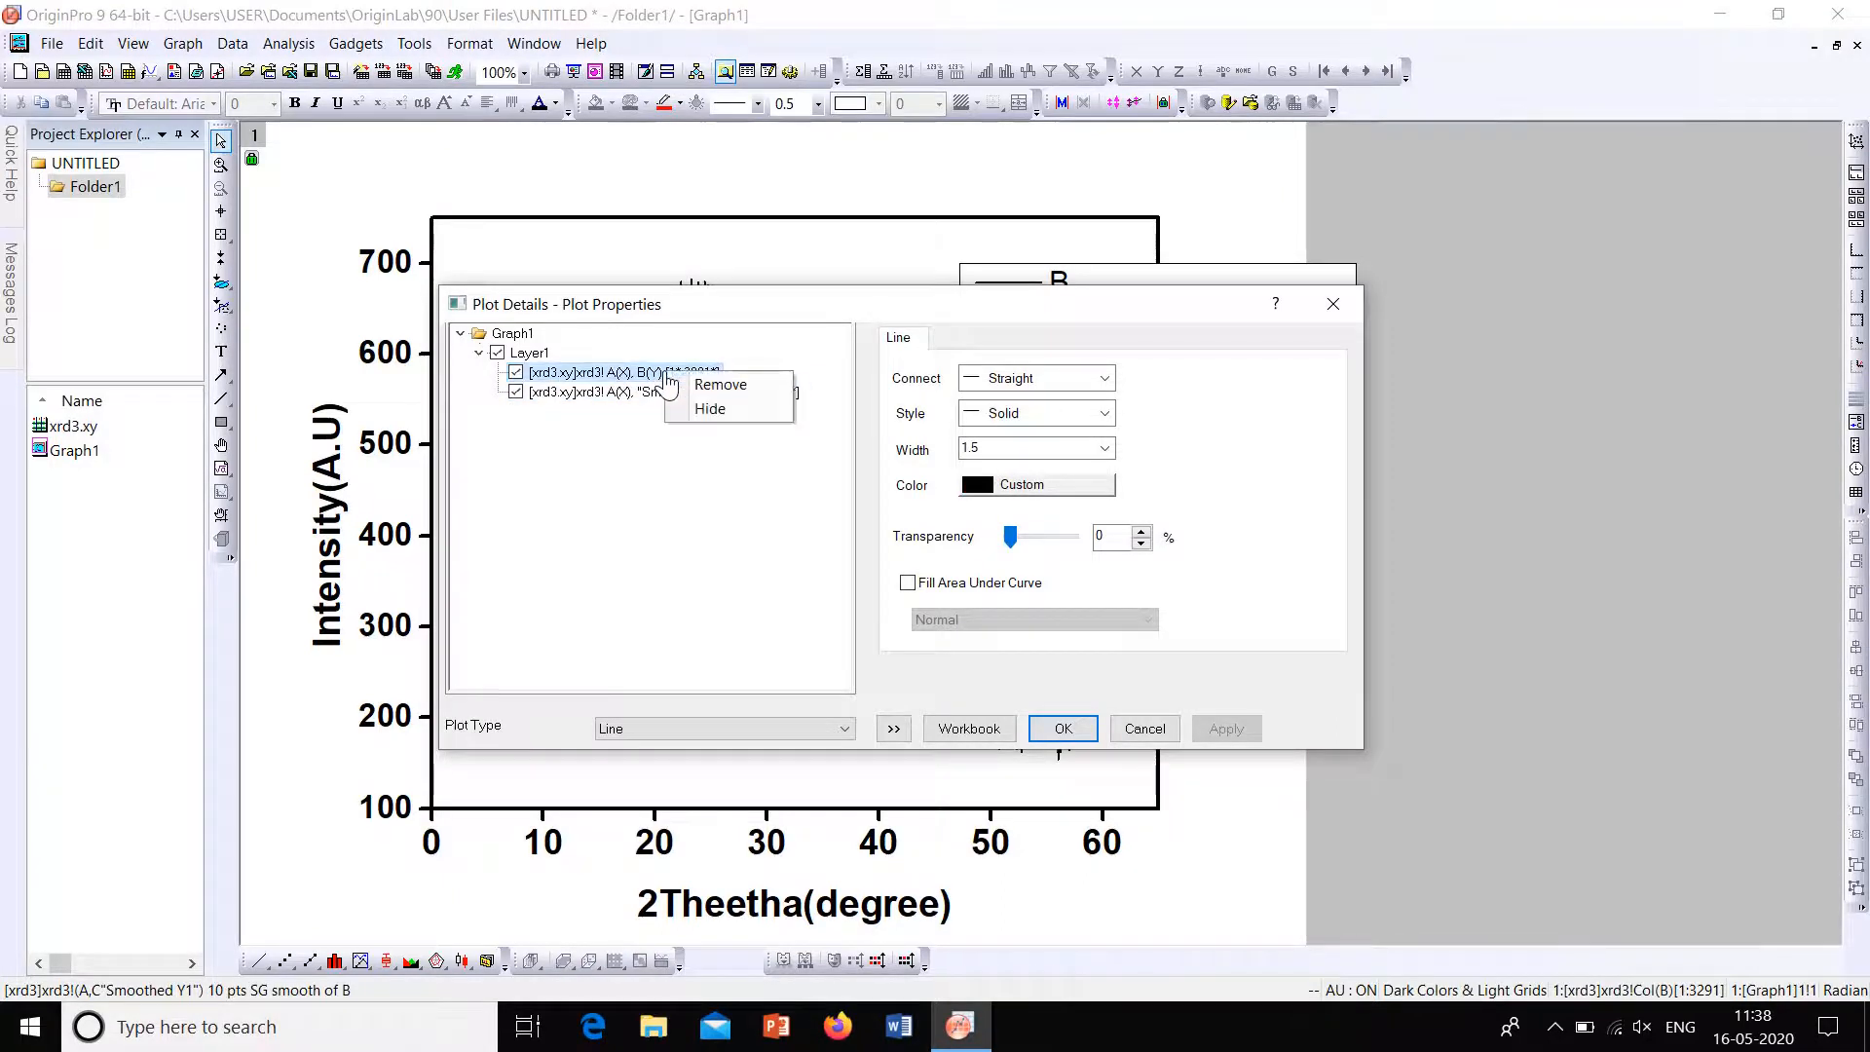
pyautogui.click(718, 385)
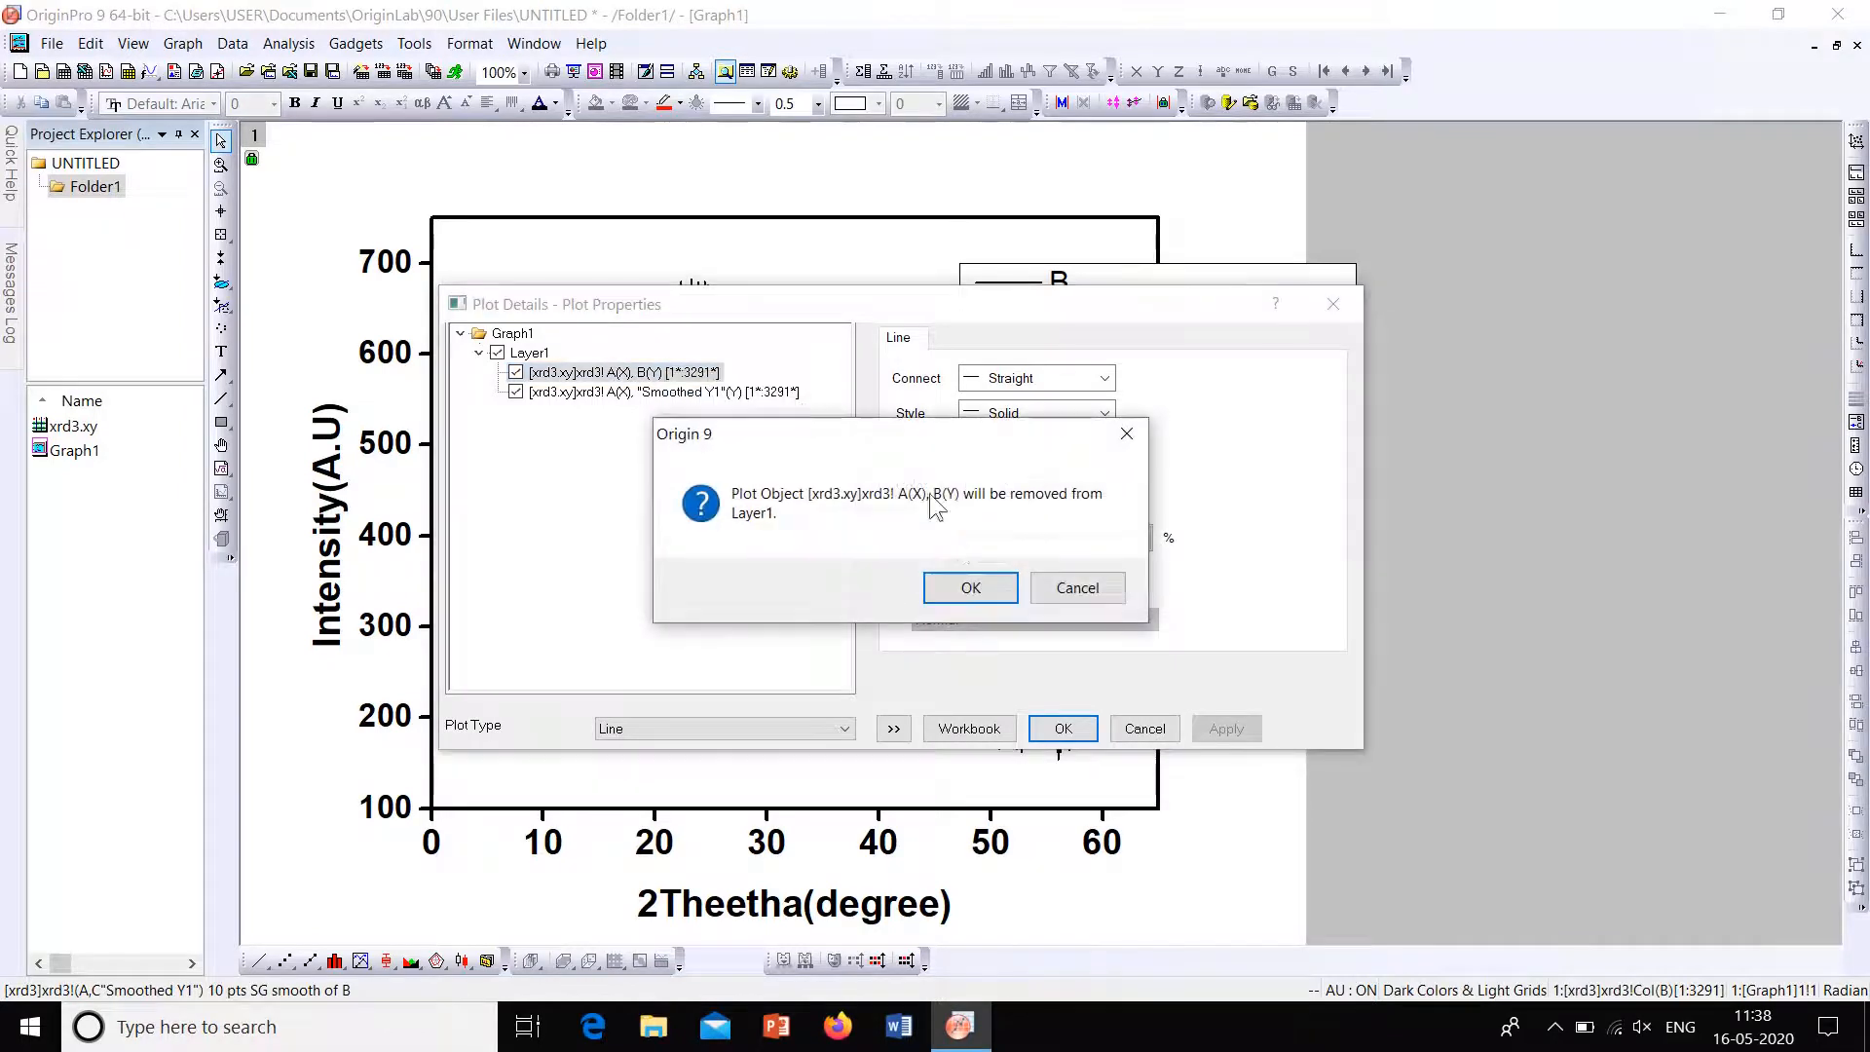
pyautogui.click(974, 587)
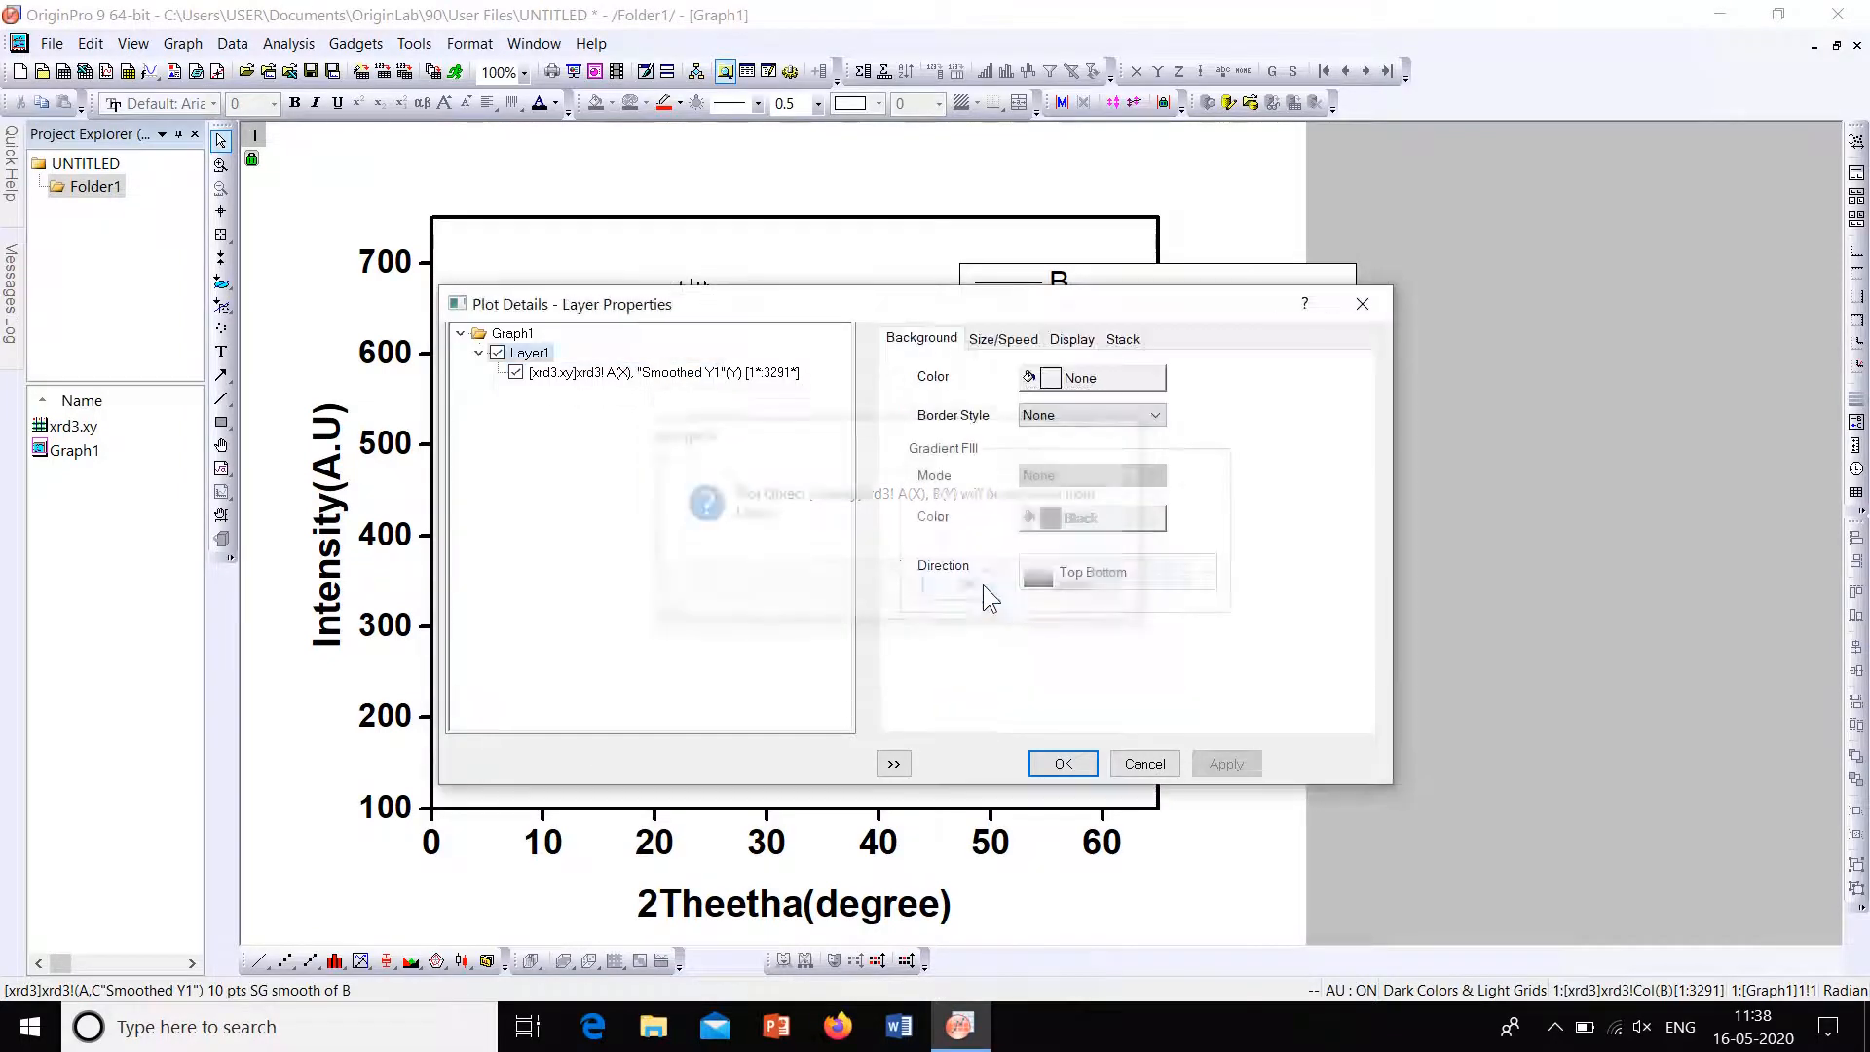
pyautogui.click(695, 381)
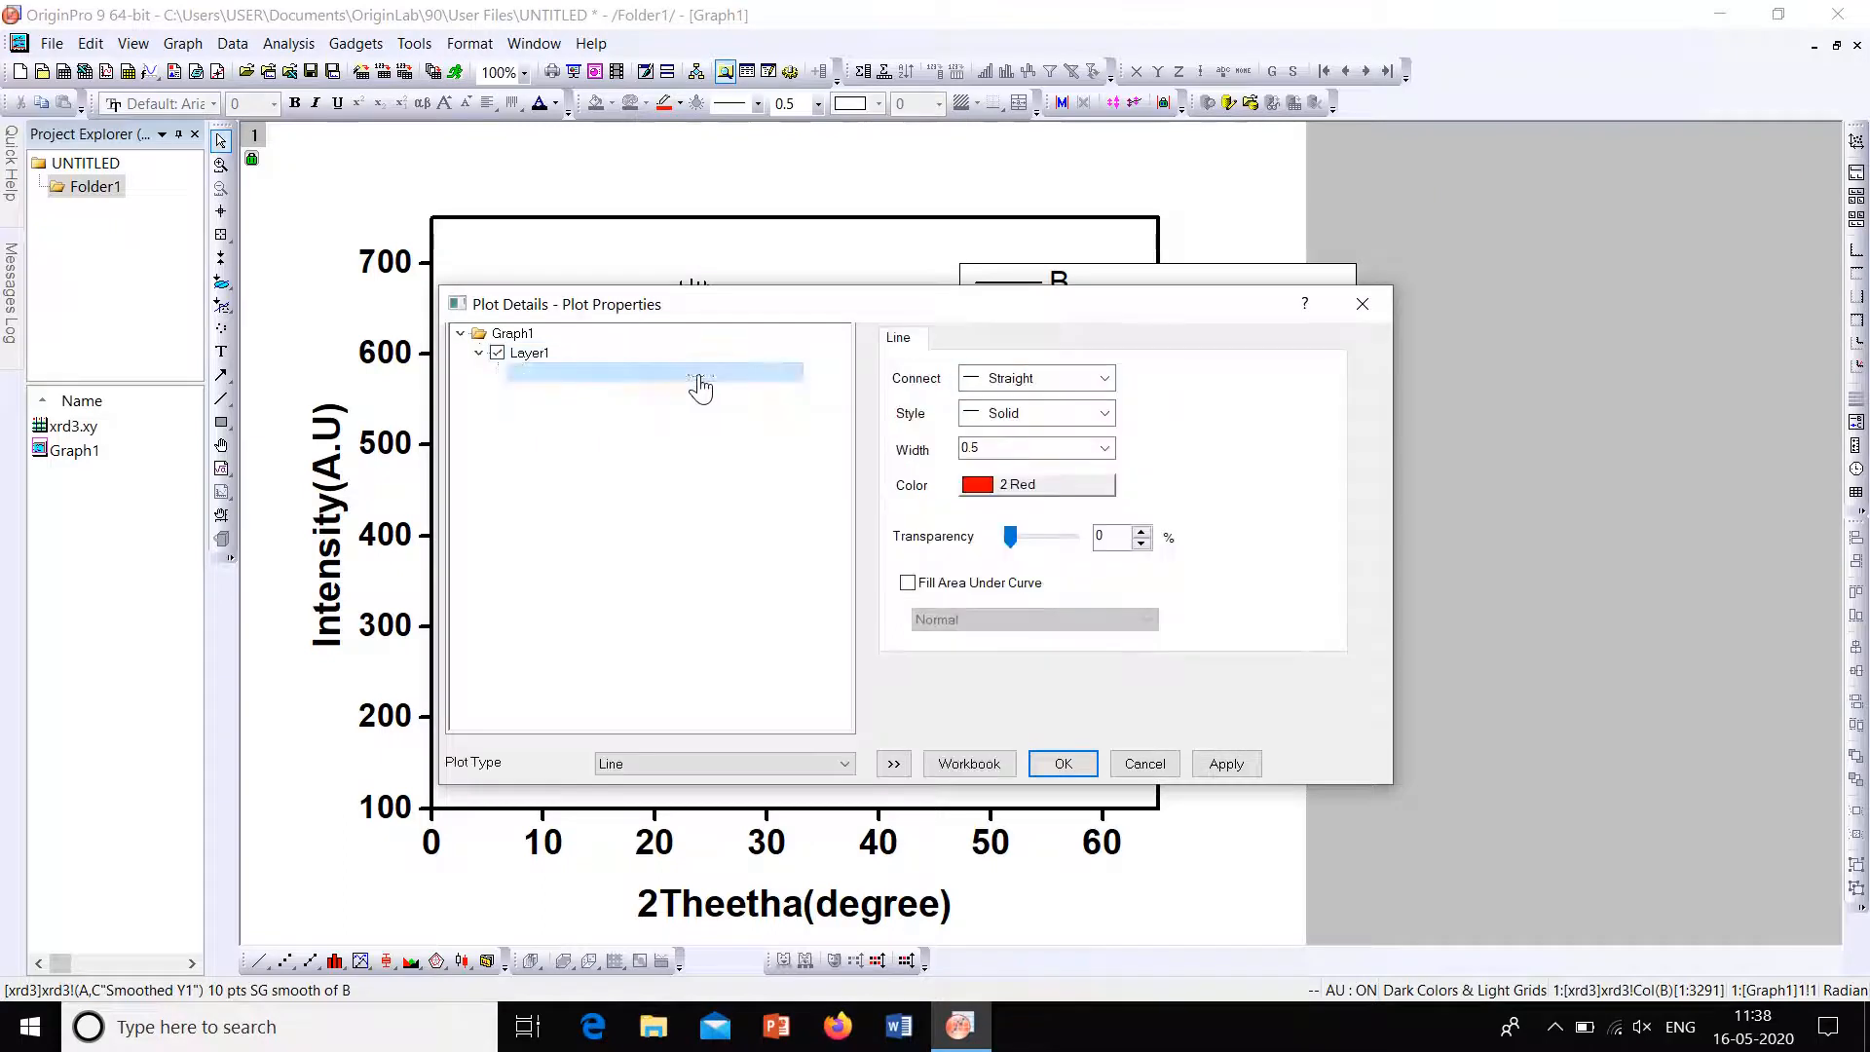
pyautogui.moveTo(759, 311); pyautogui.dragTo(1148, 189)
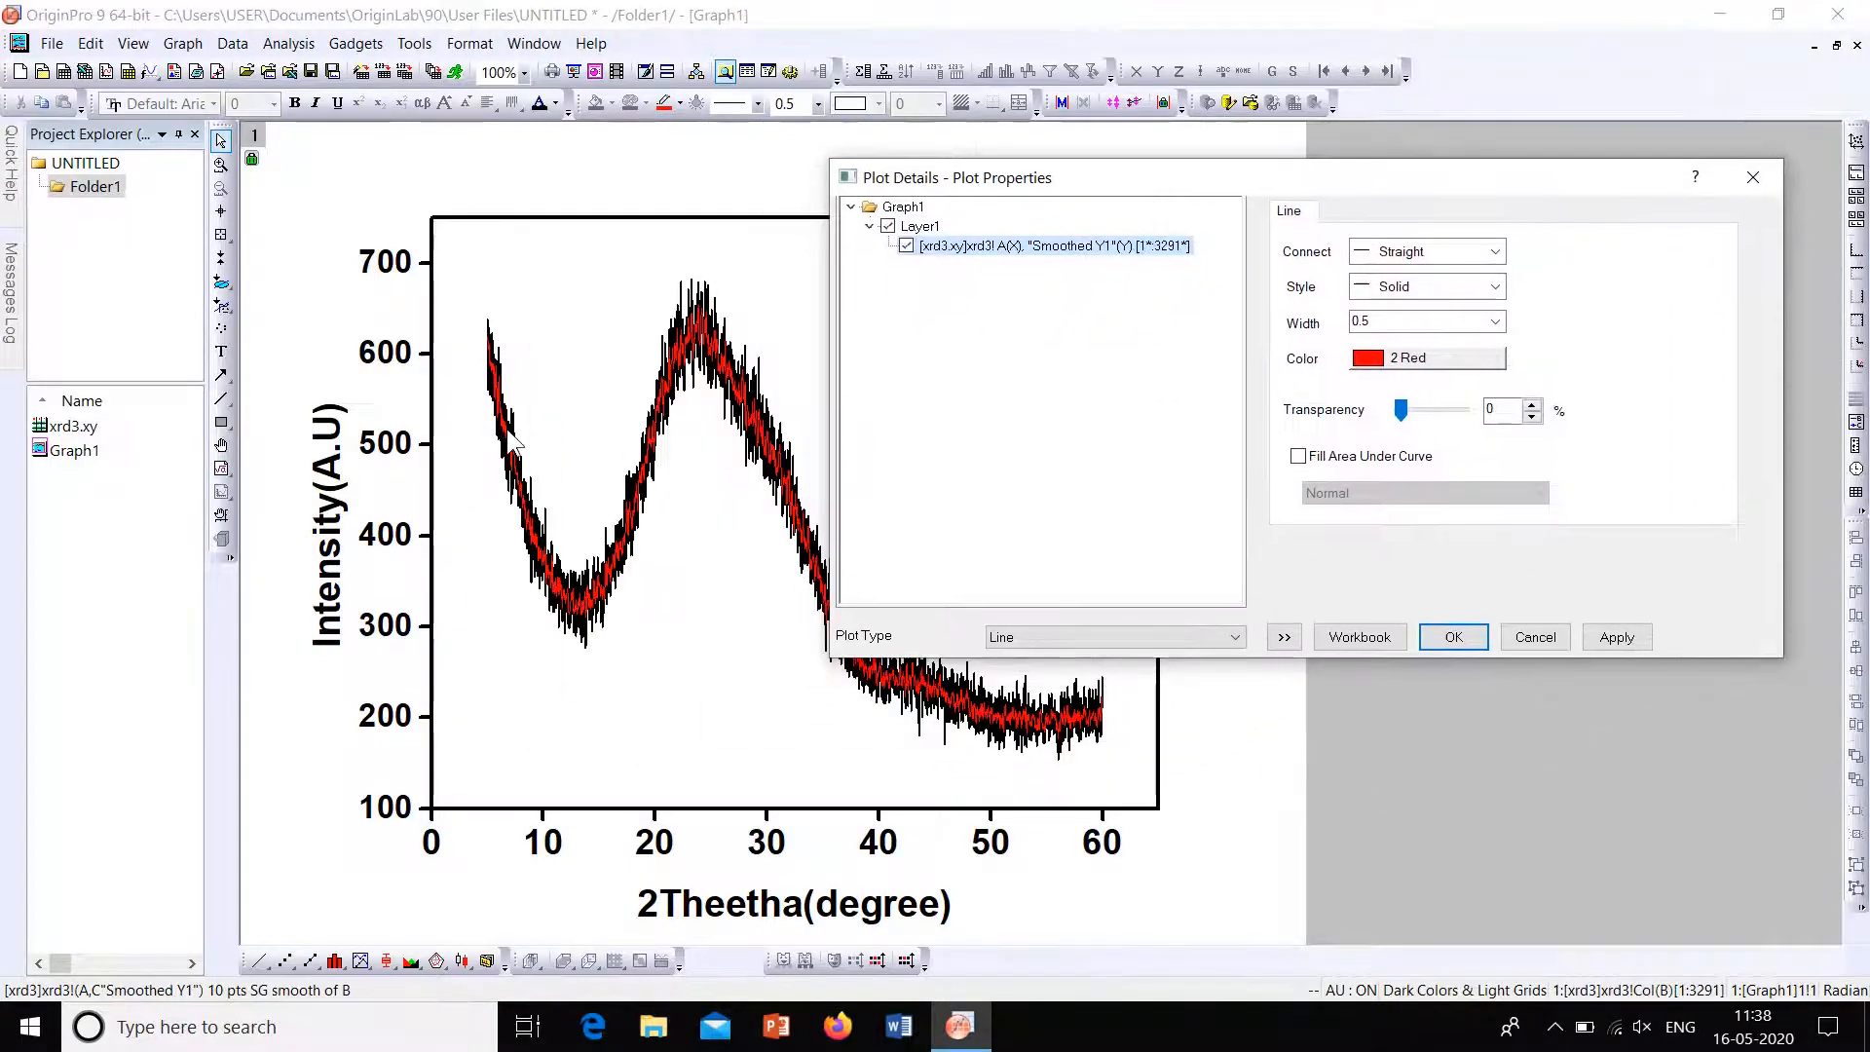
pyautogui.click(1639, 638)
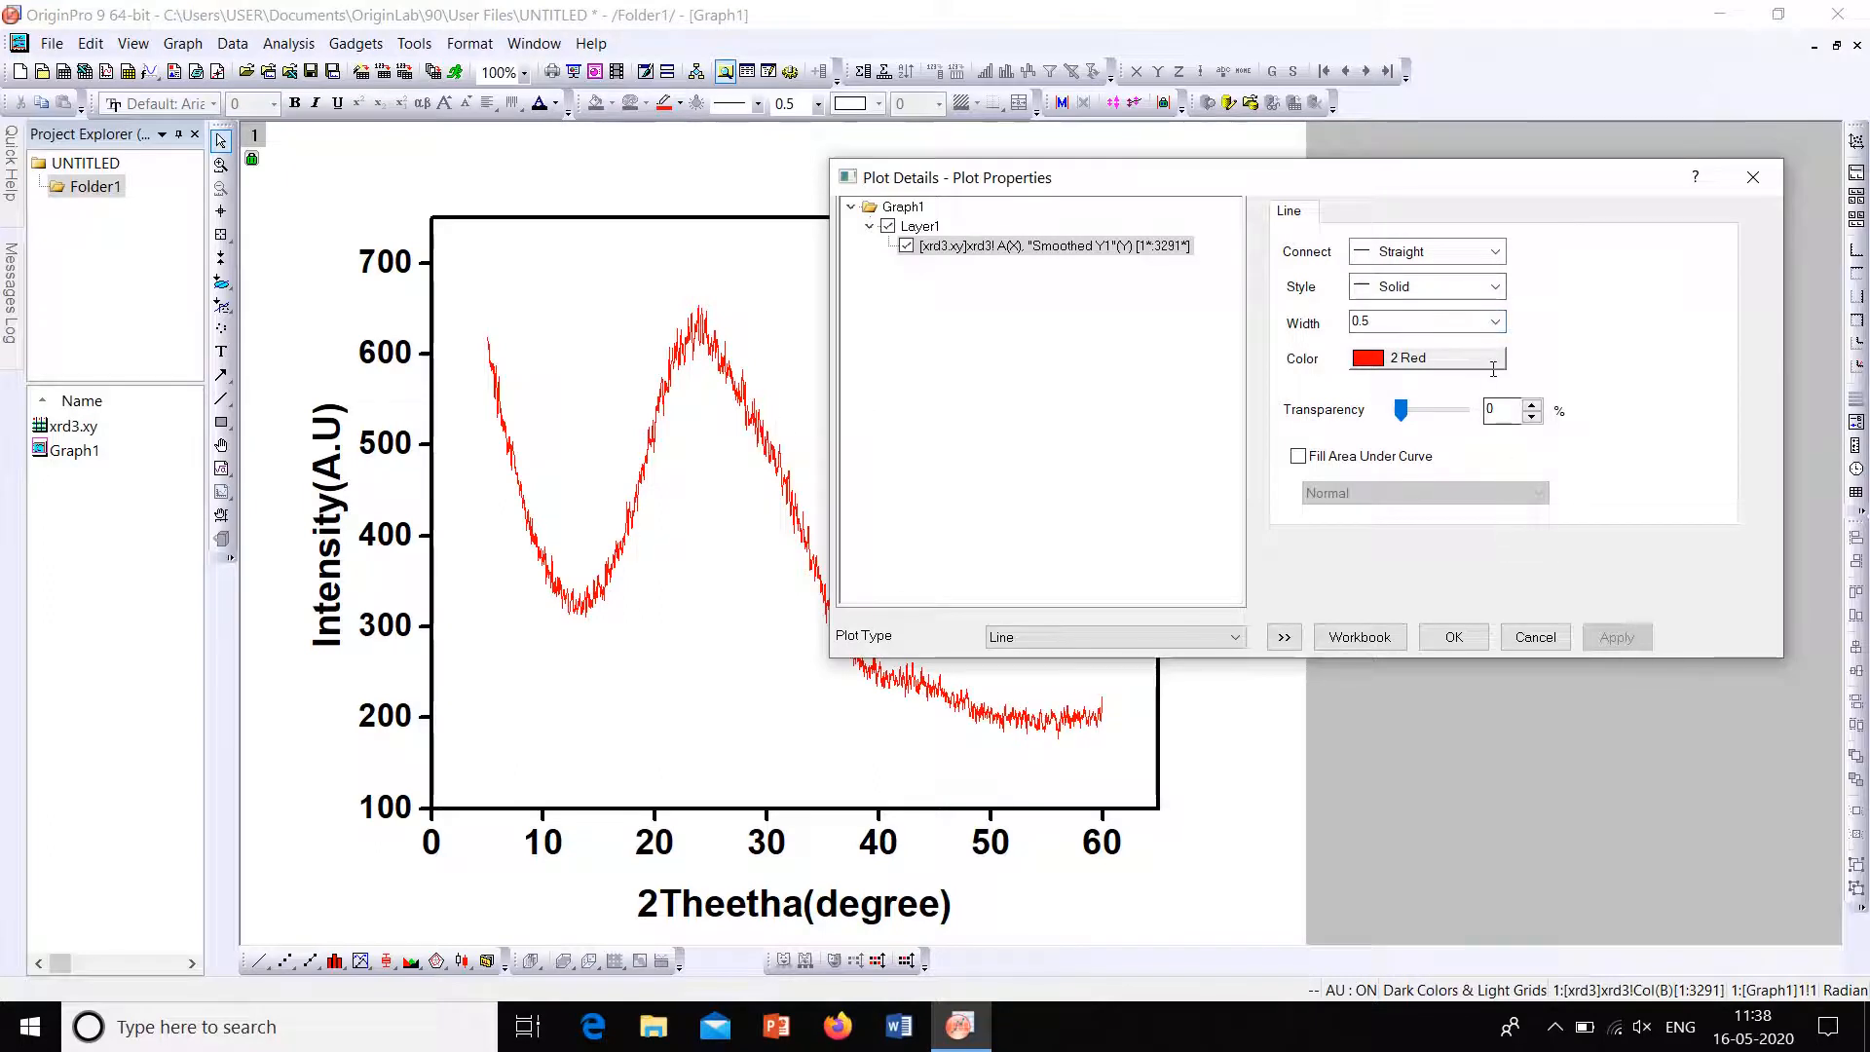
# Step: Set the line width of the Smoothed Y1 curve to 3
pyautogui.click(1495, 320)
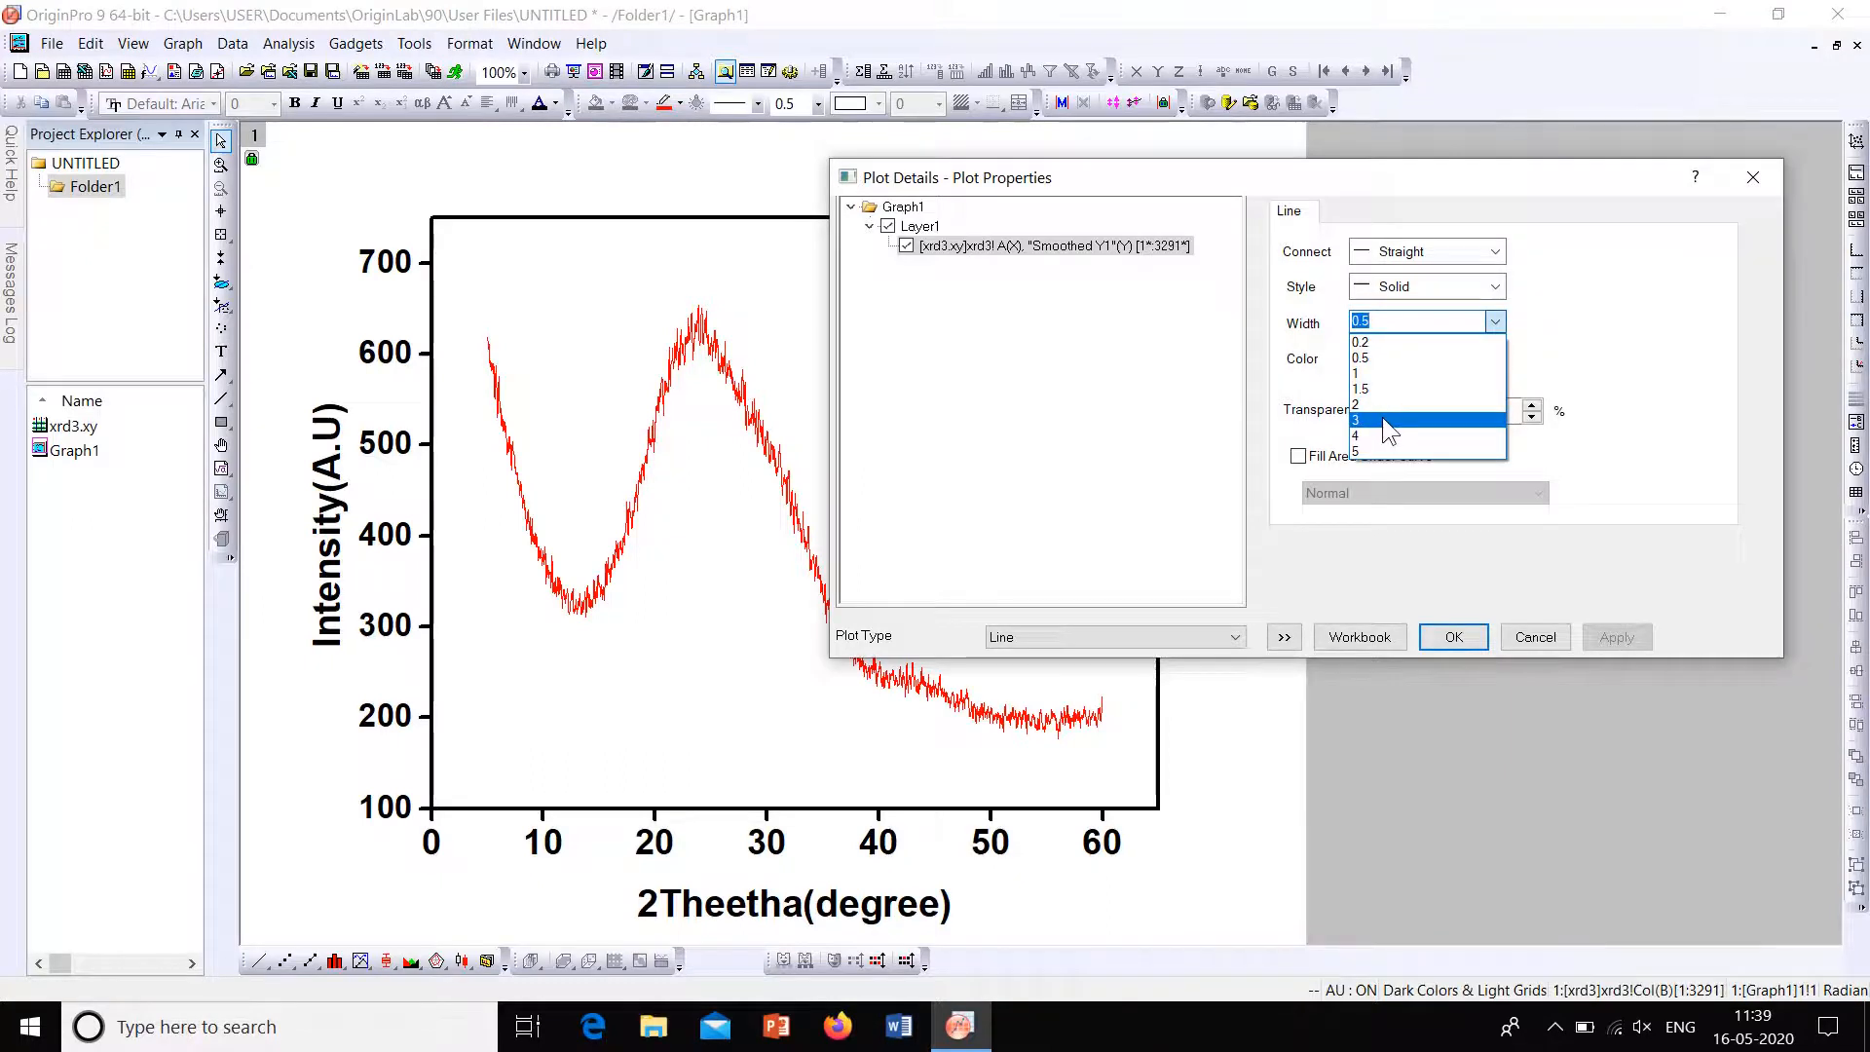
pyautogui.click(1383, 419)
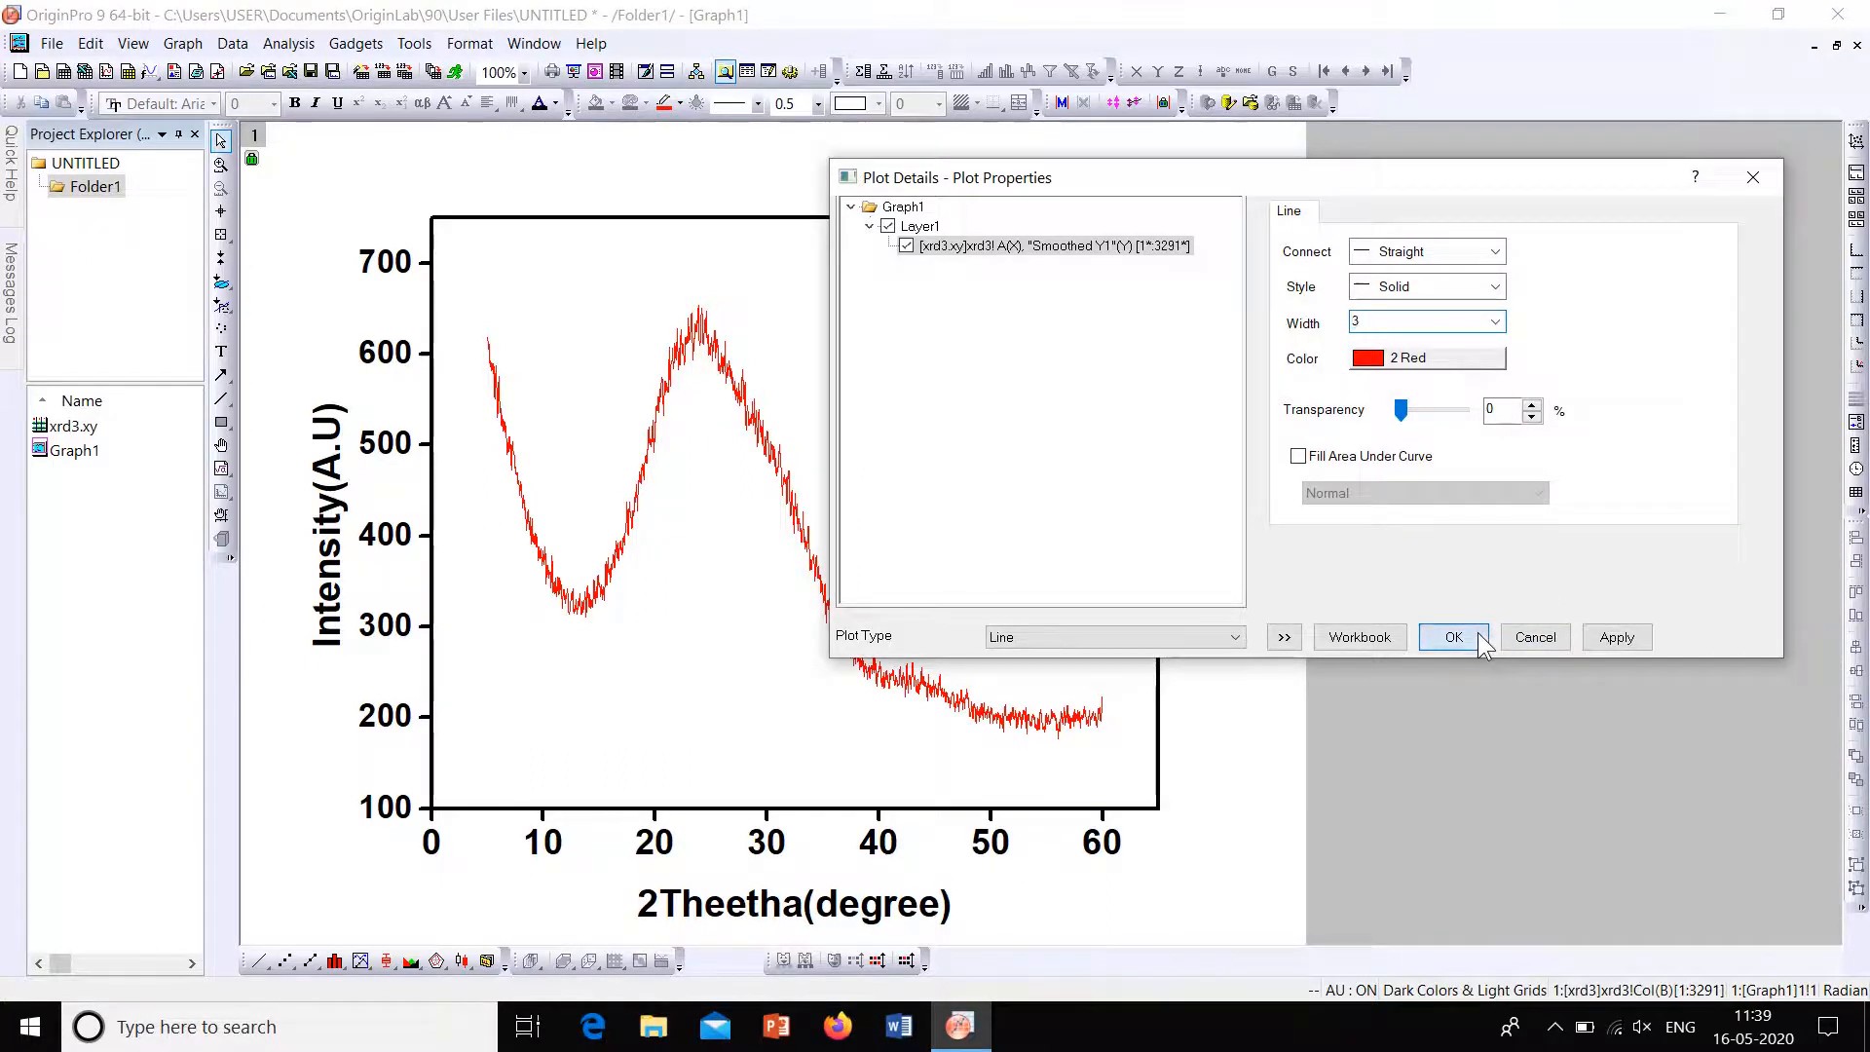
pyautogui.click(1477, 634)
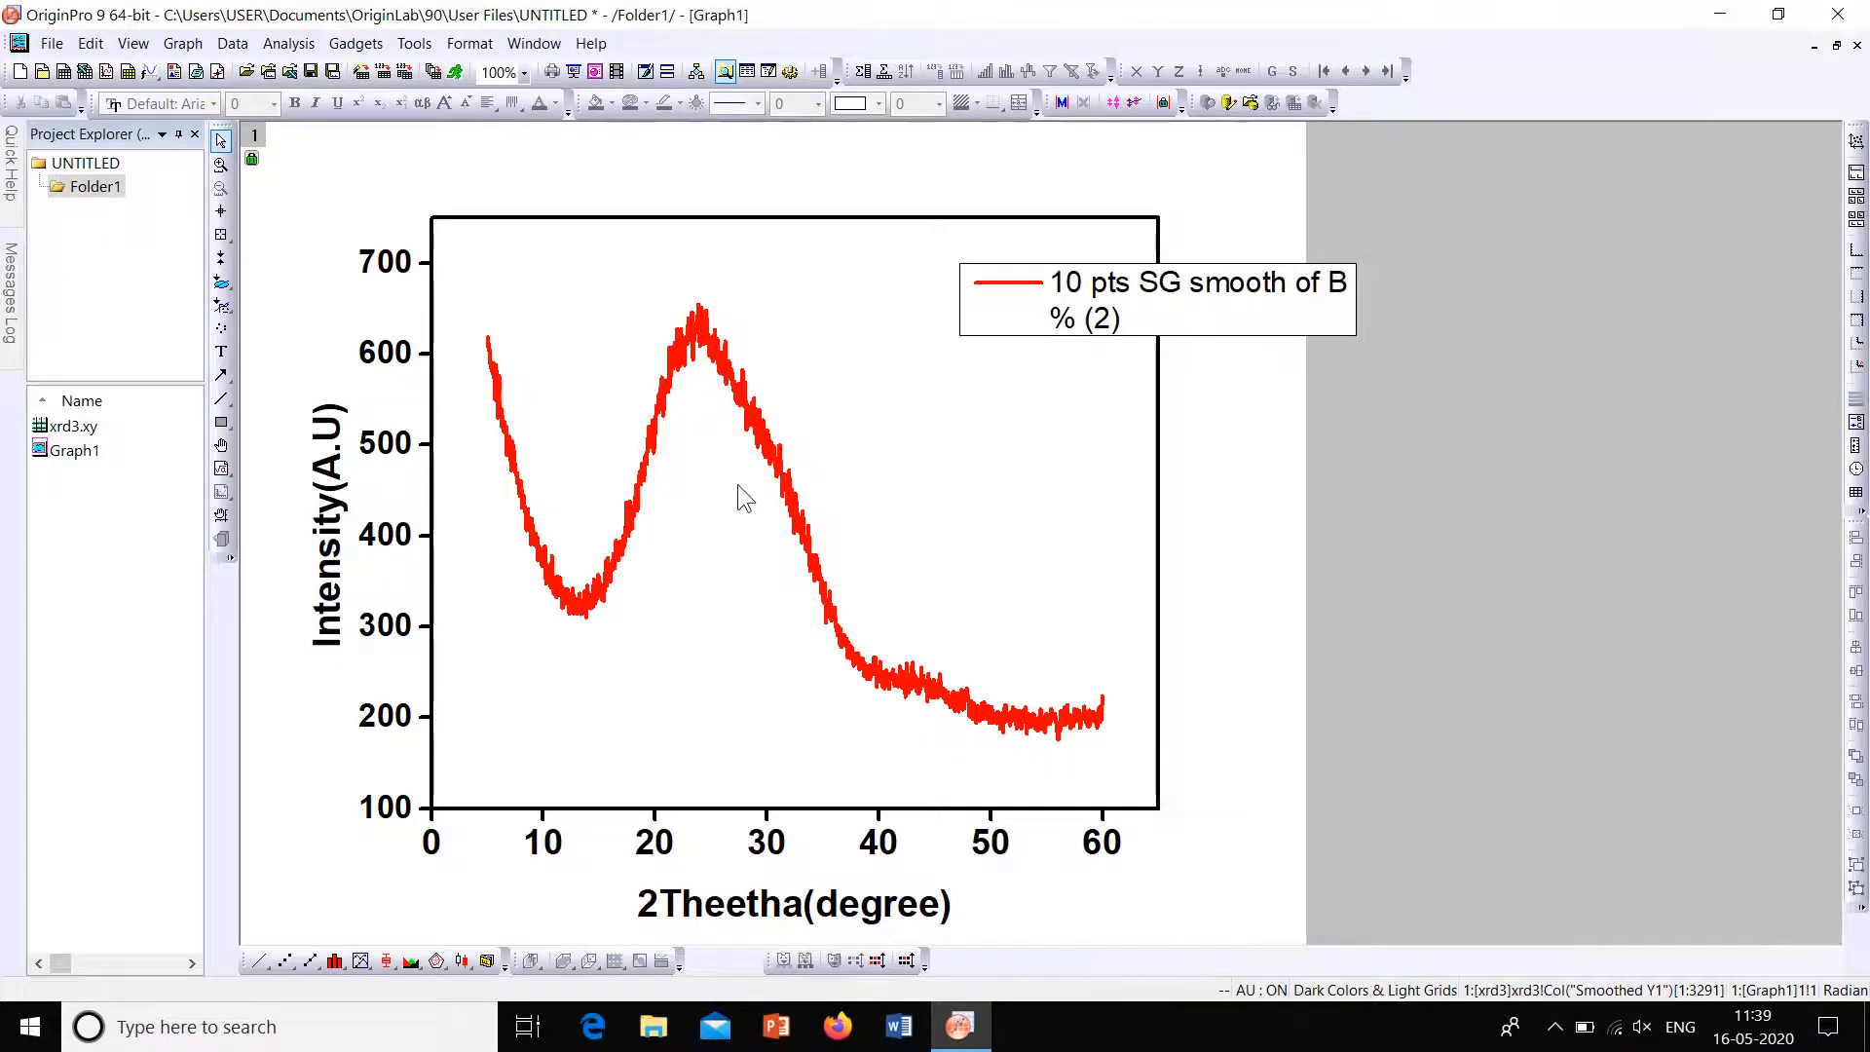
# Step: Smooth the red curve again with the last used Savitzky-Golay settings, changing the points of window to 50 and previewing it before applying
pyautogui.click(757, 426)
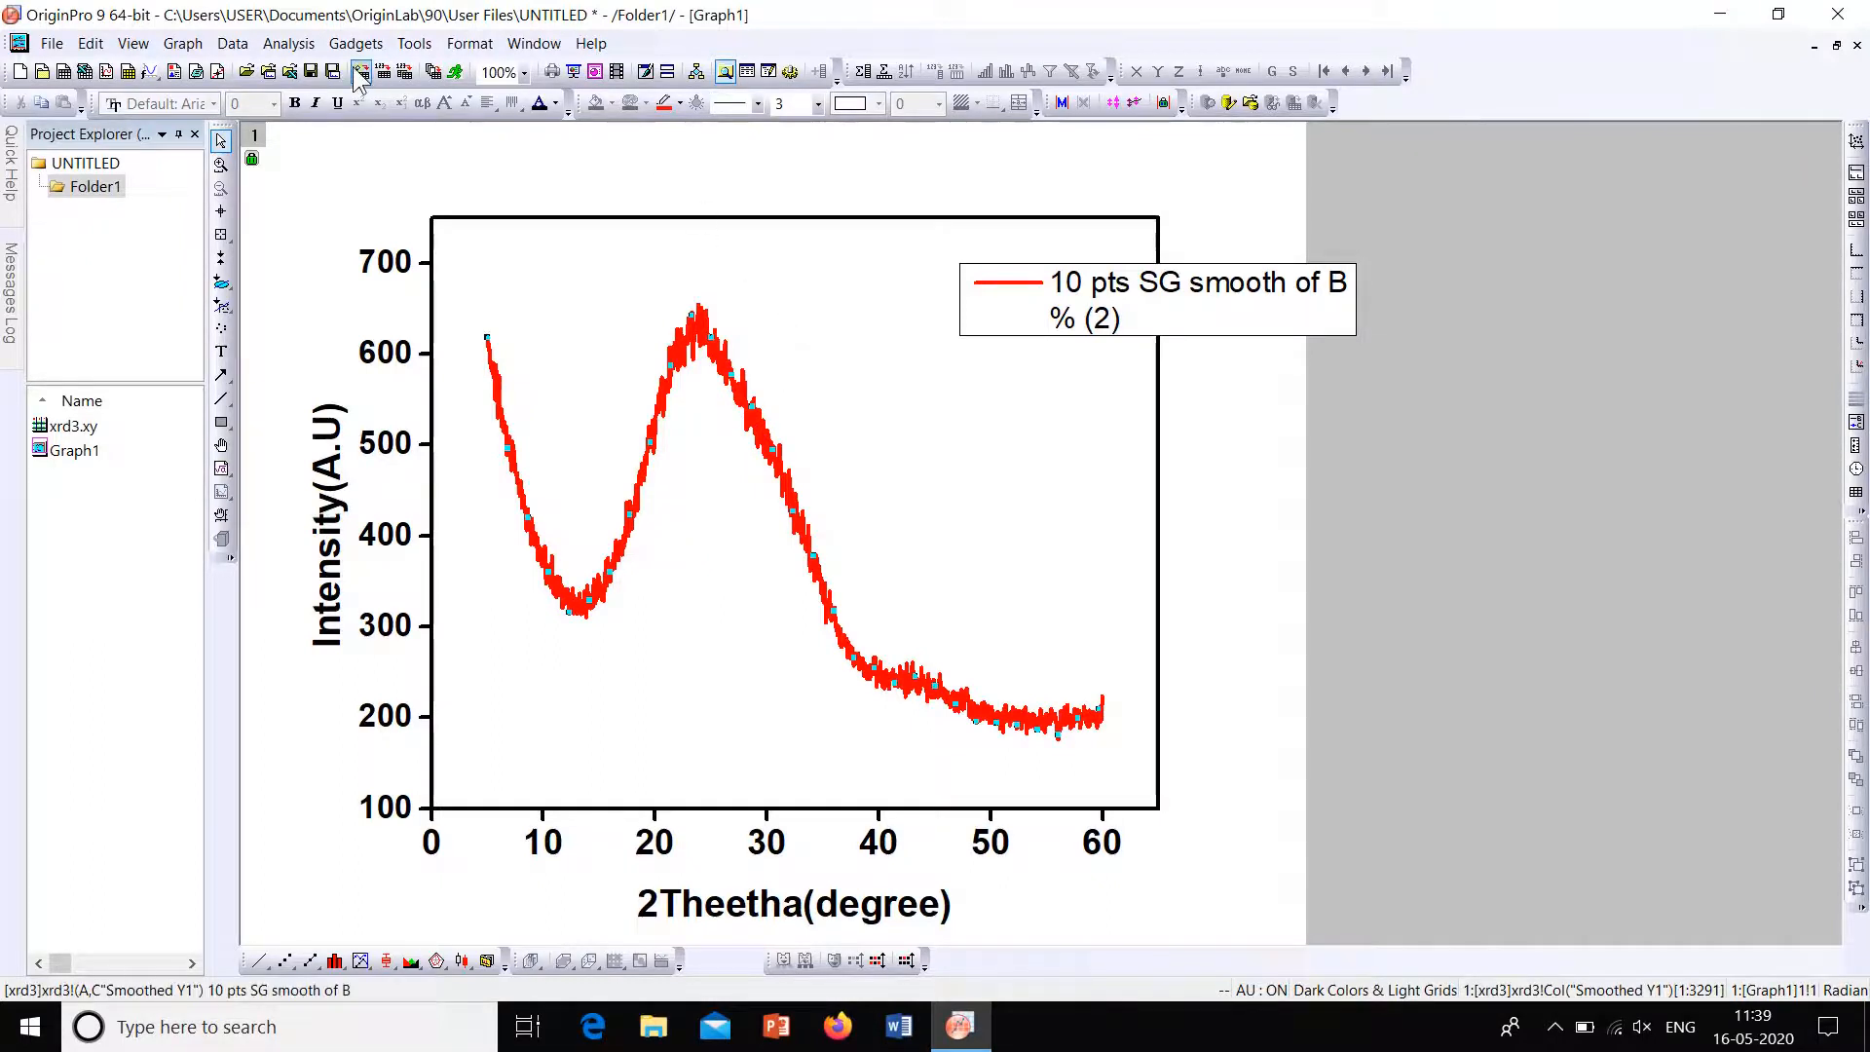
pyautogui.click(288, 44)
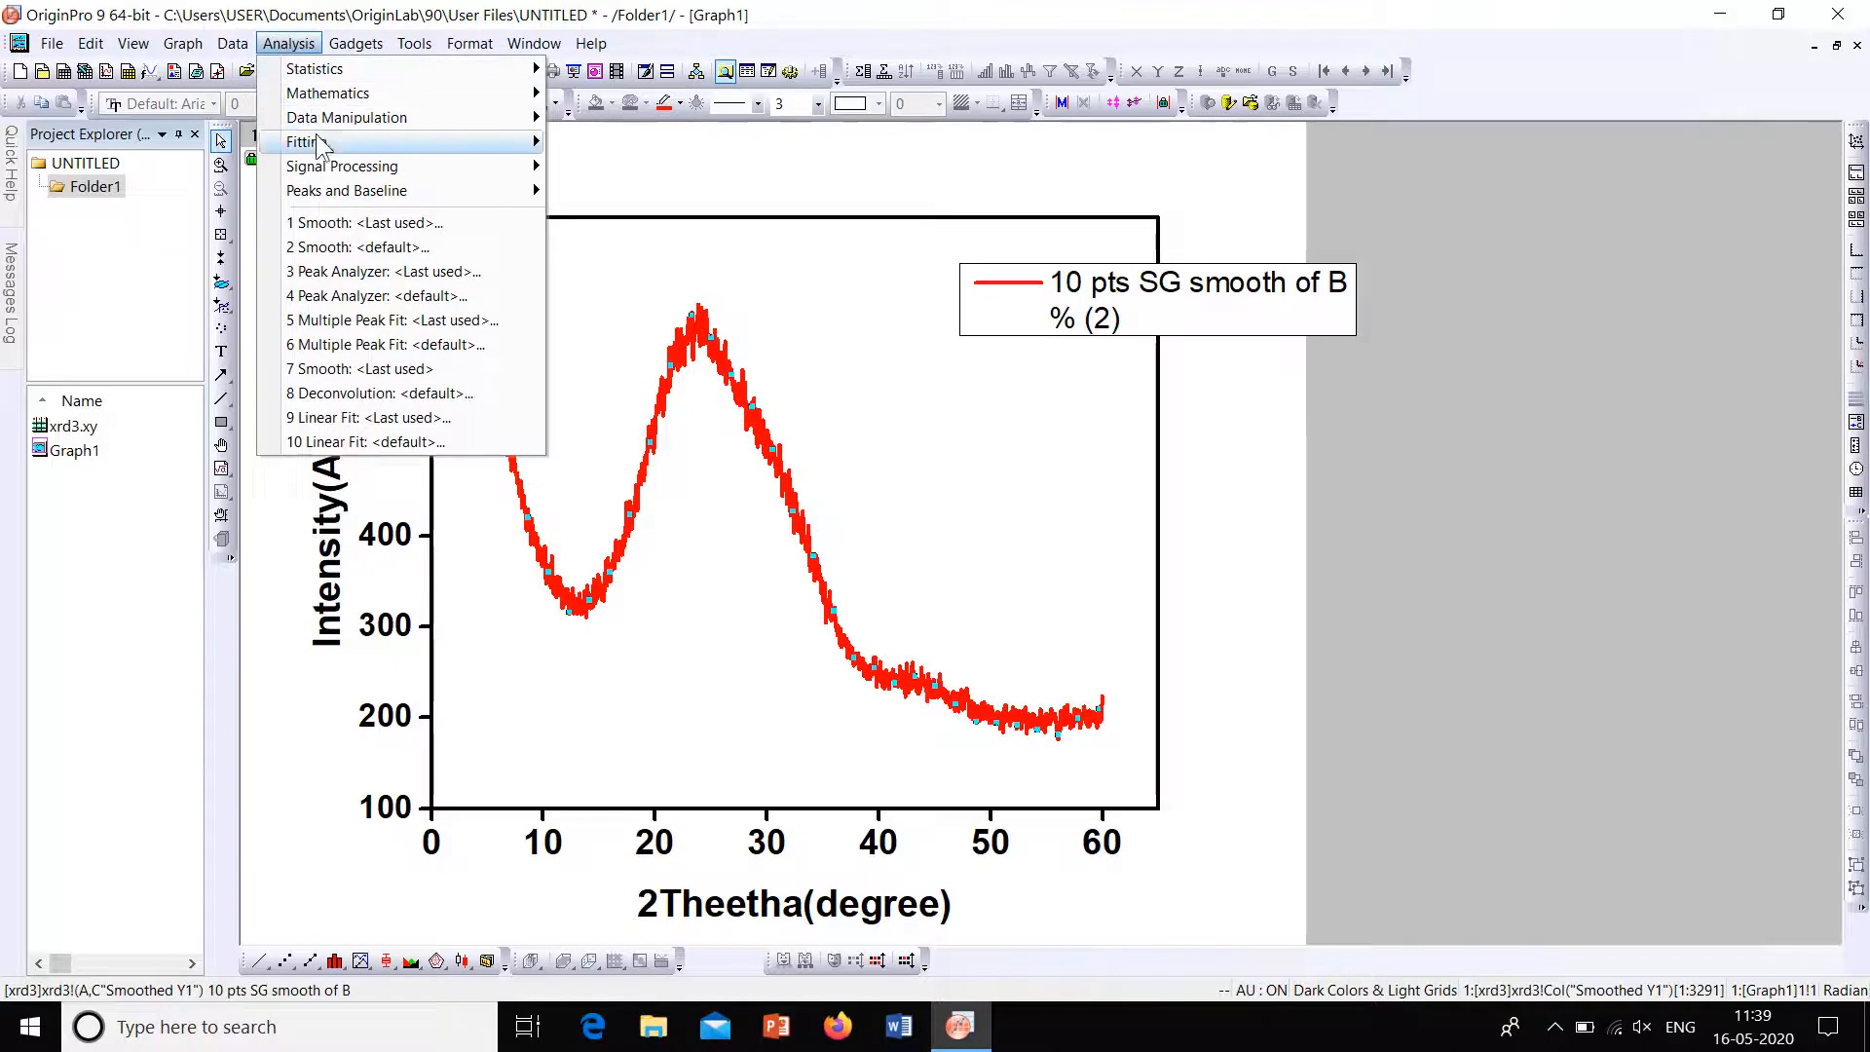
pyautogui.click(343, 226)
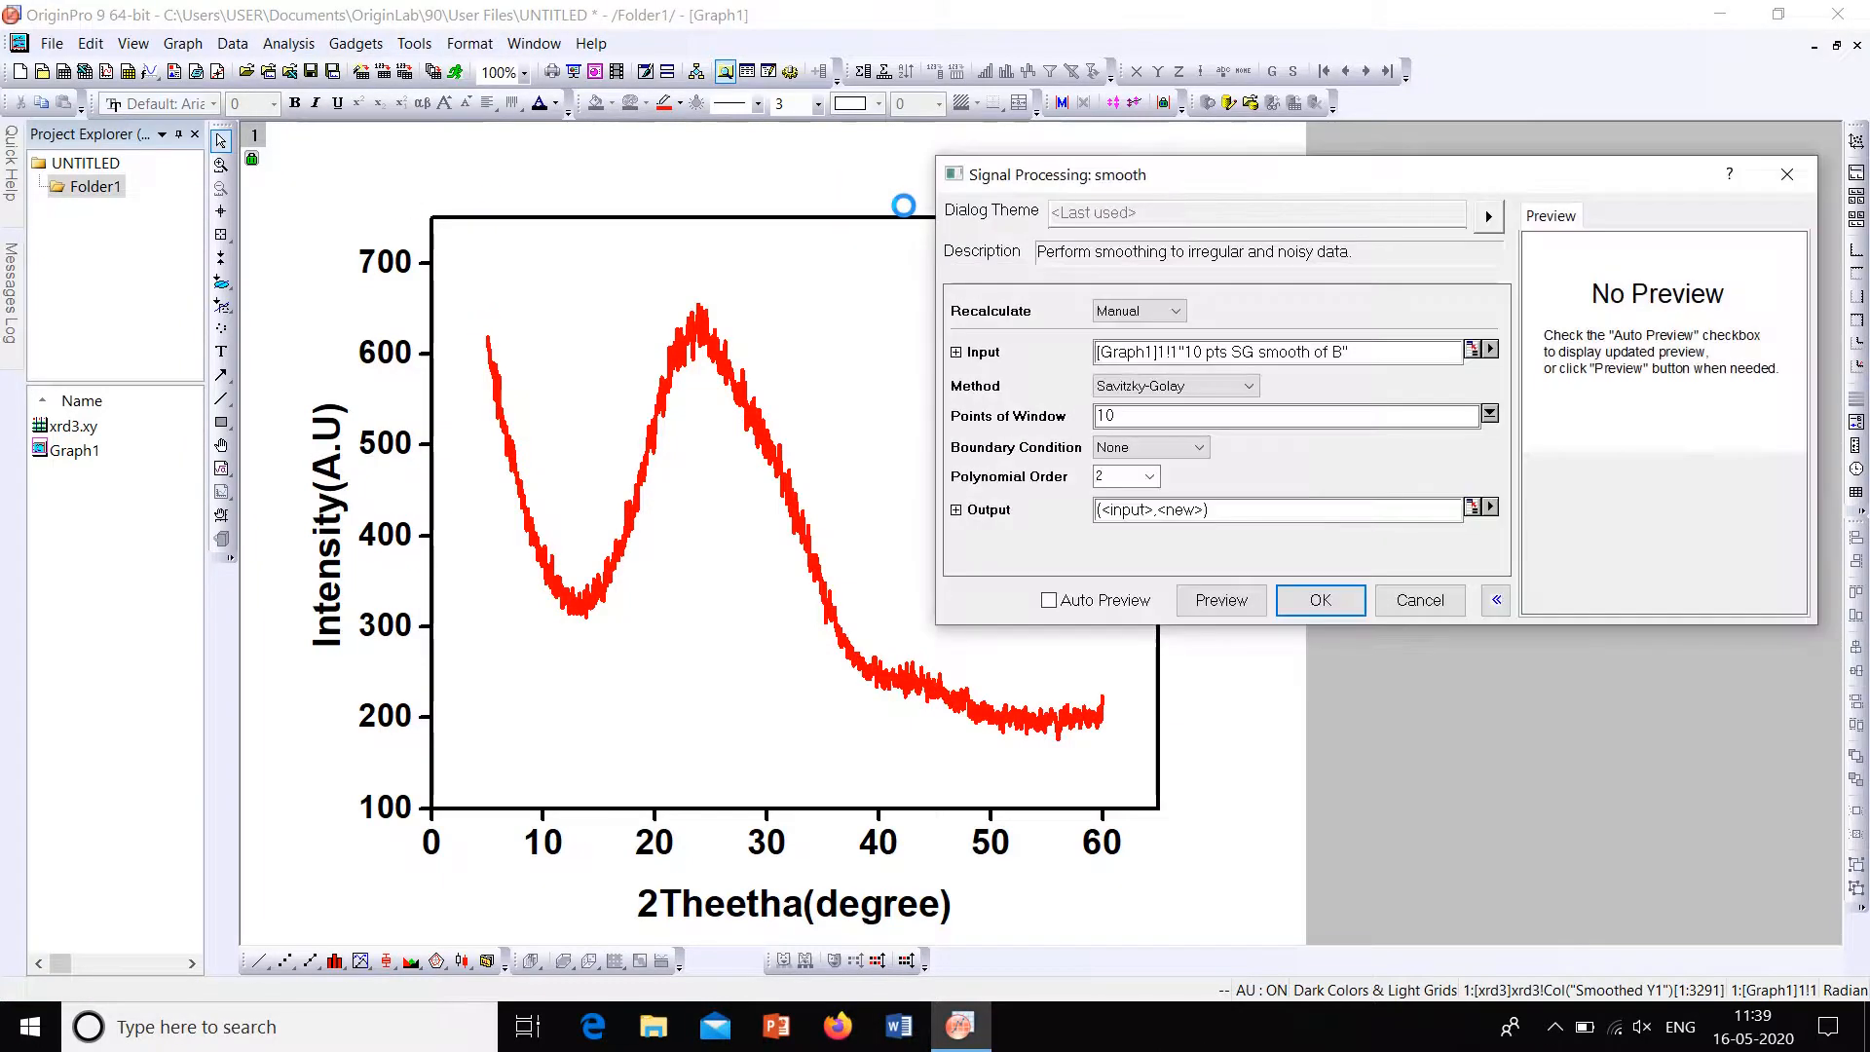
pyautogui.moveTo(1119, 417); pyautogui.dragTo(1095, 419)
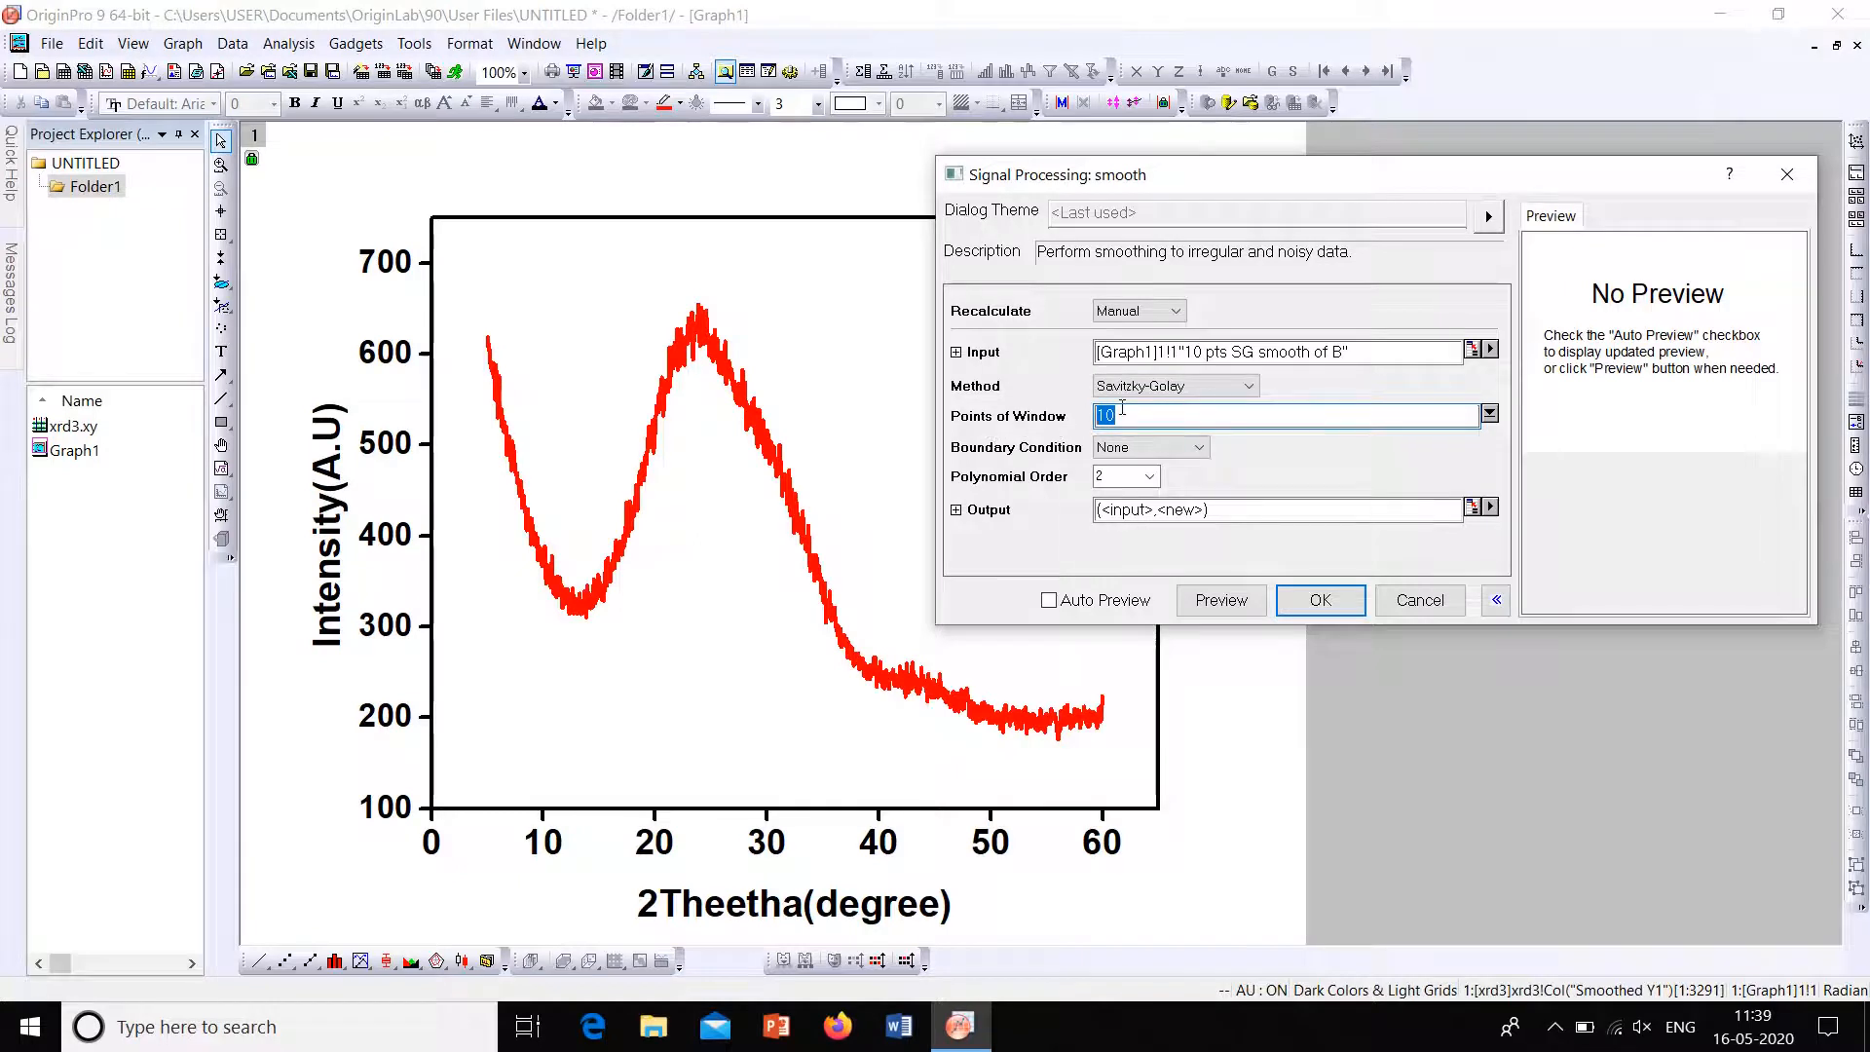
pyautogui.write('50')
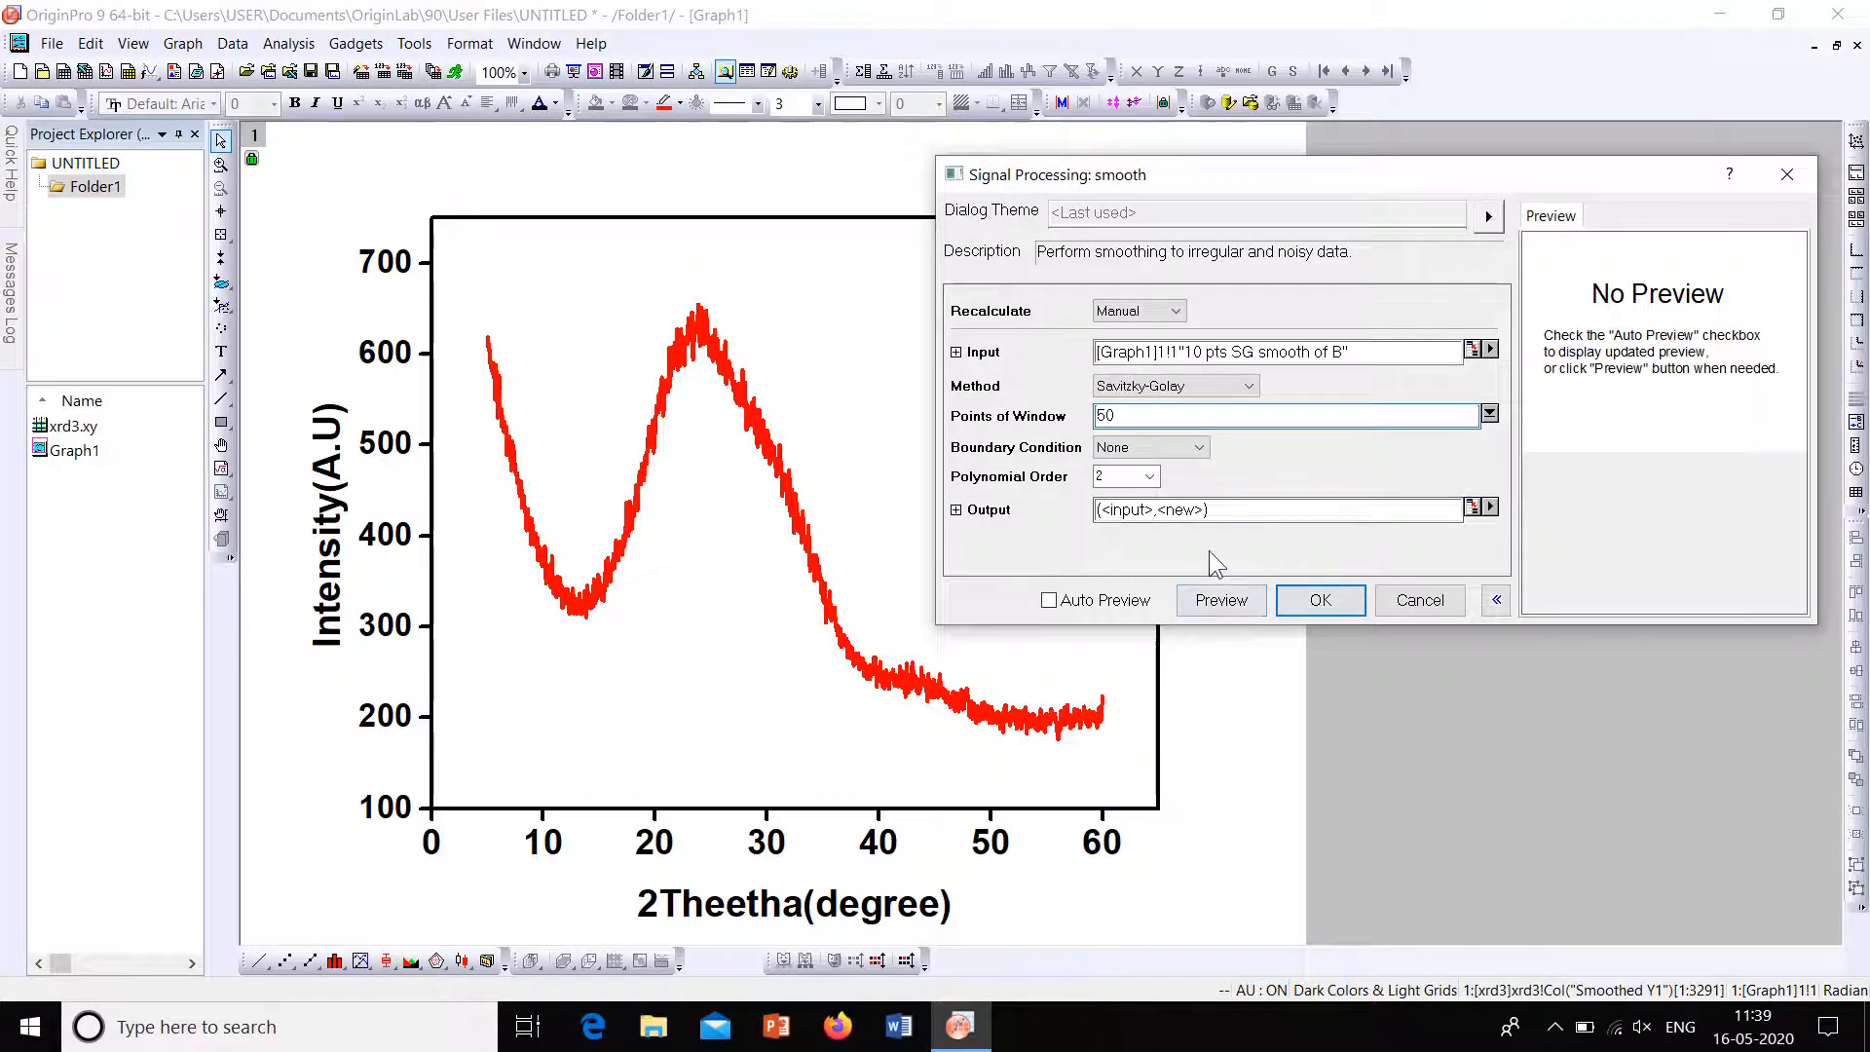
pyautogui.click(1232, 606)
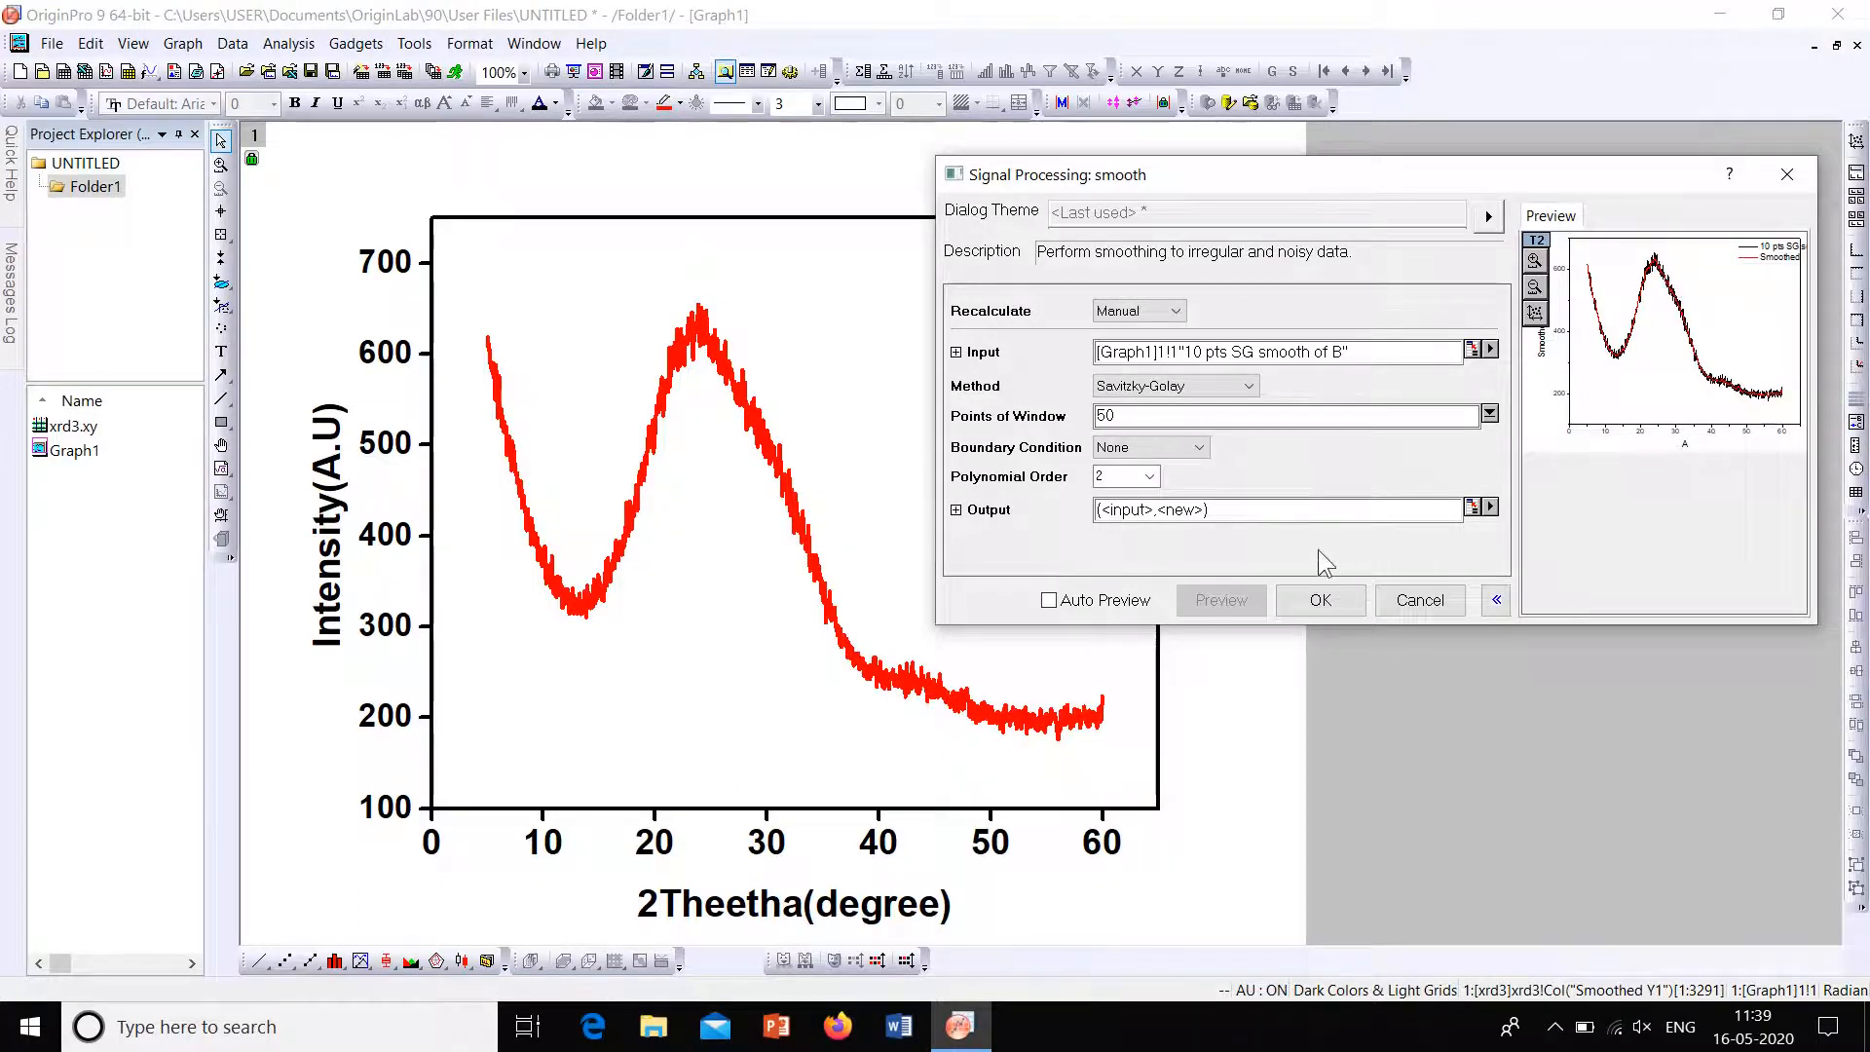
pyautogui.click(1346, 598)
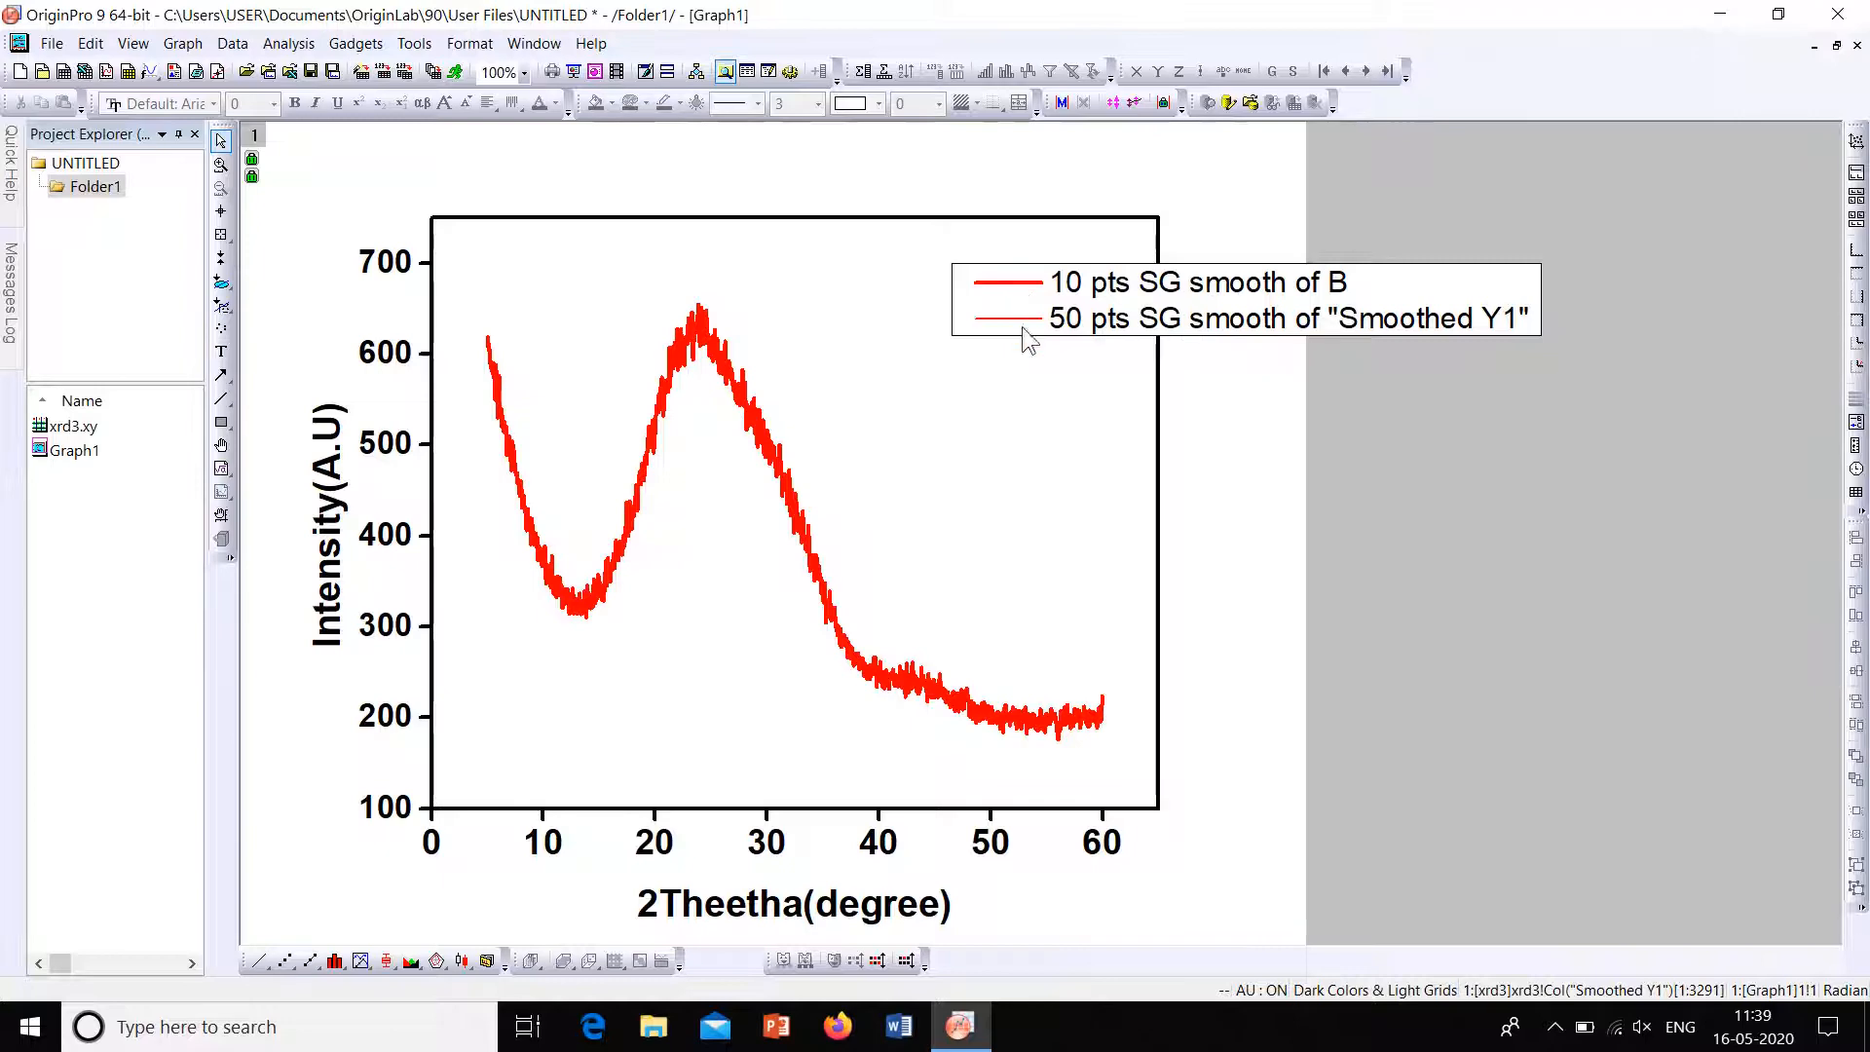
# Step: Change the Smoothed Y1 curve's colour to black in the plot details, keeping the dialog clear of the main peak
pyautogui.doubleClick(720, 362)
pyautogui.moveTo(800, 306); pyautogui.dragTo(1344, 212)
pyautogui.click(1231, 281)
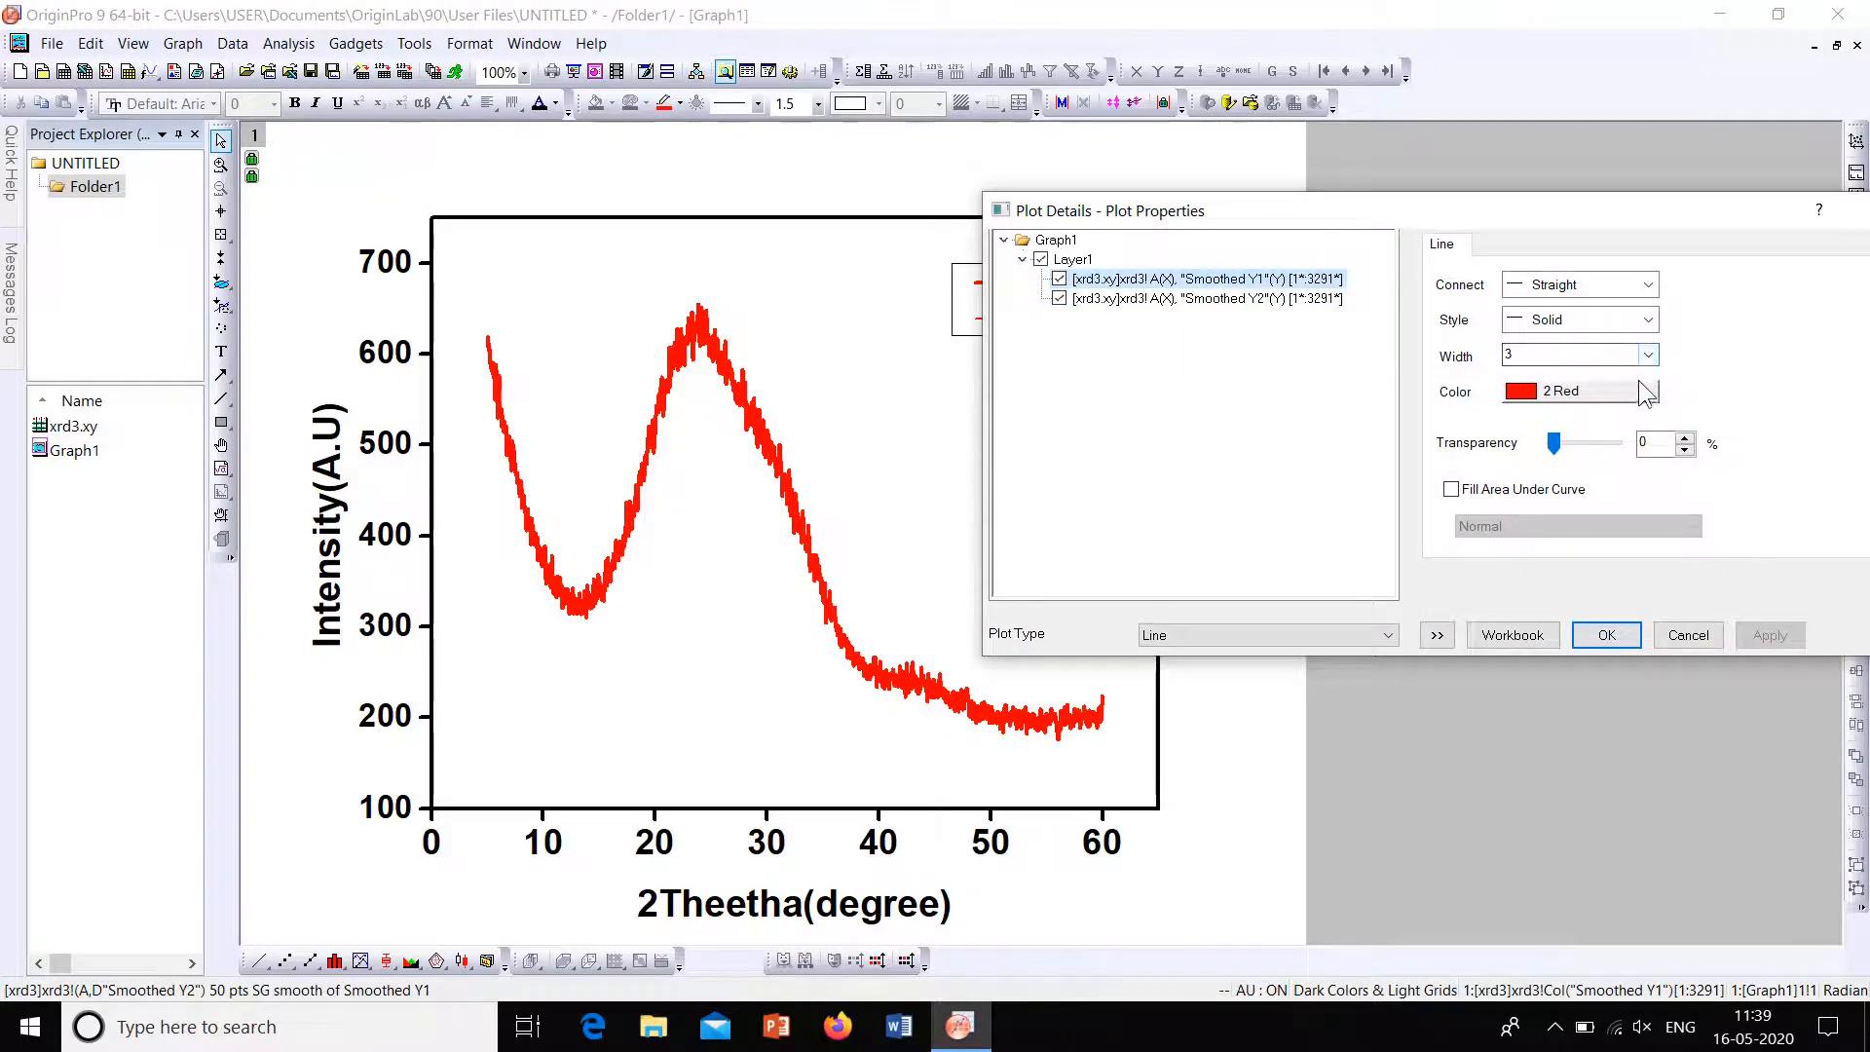
pyautogui.click(1597, 390)
pyautogui.click(1591, 436)
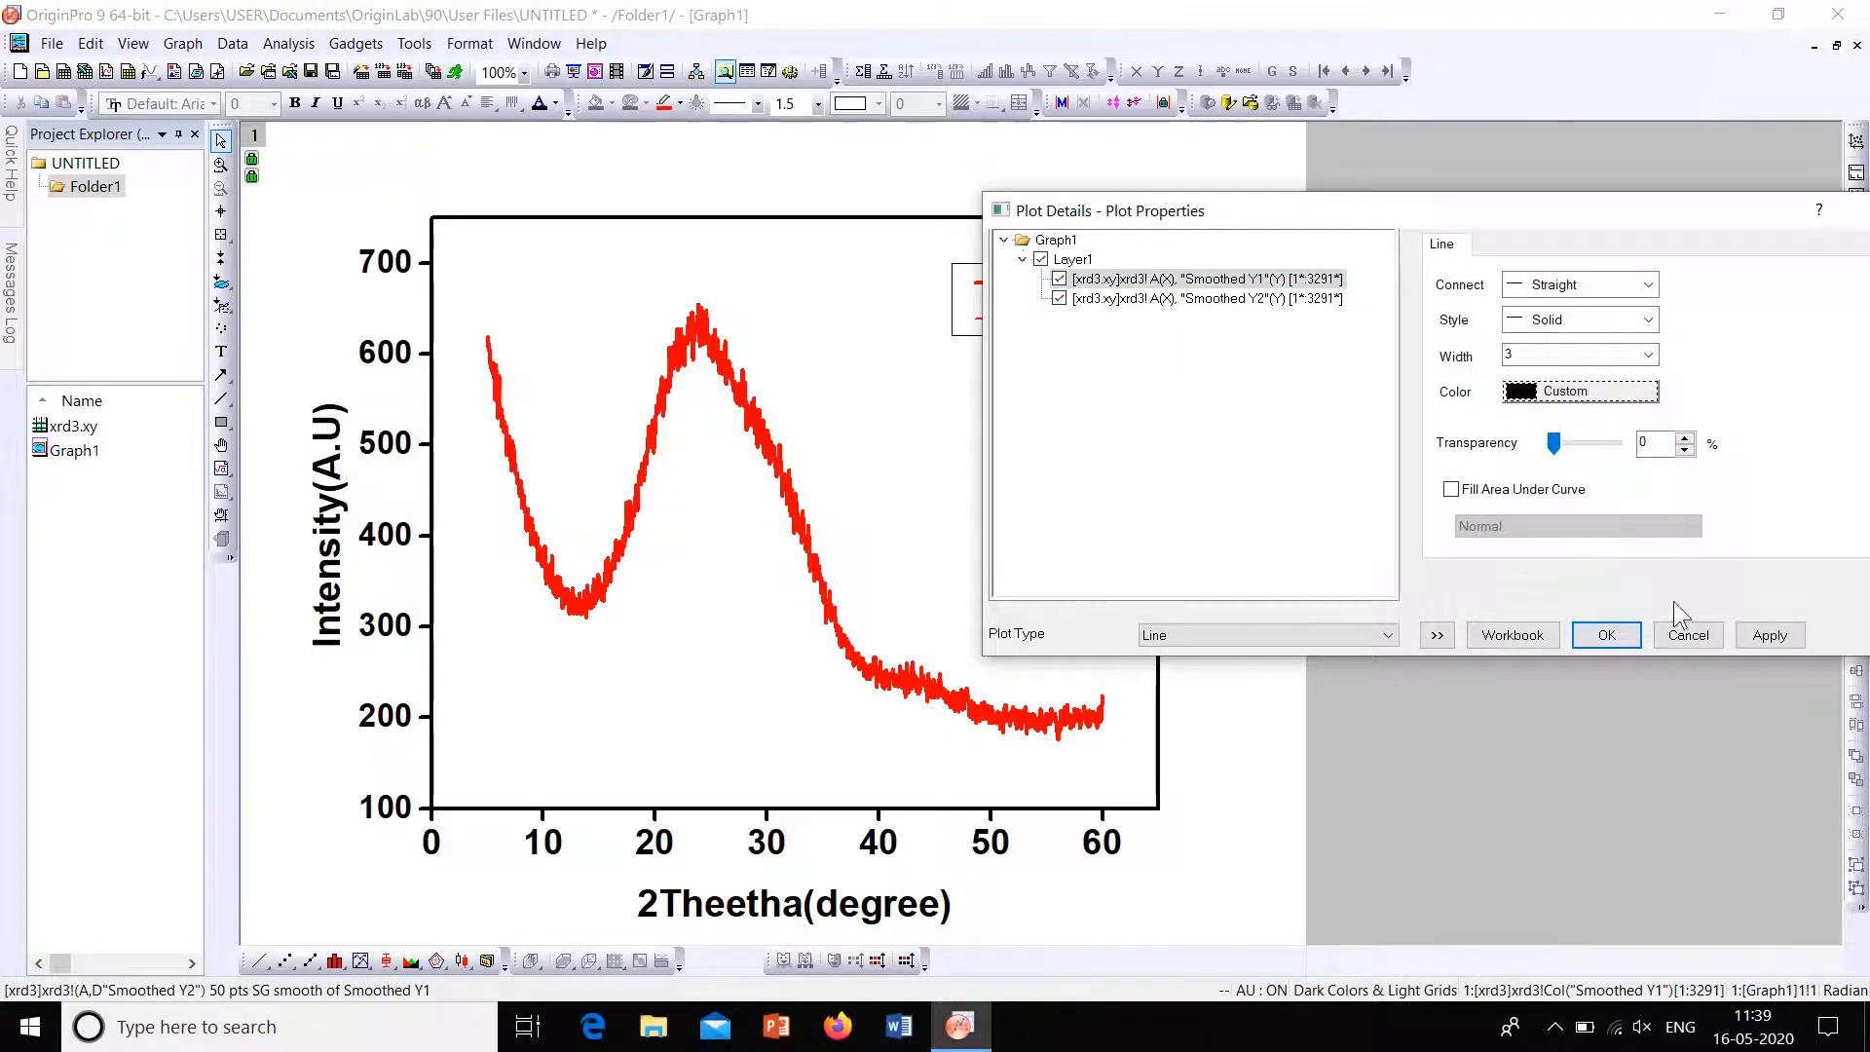
pyautogui.click(1778, 636)
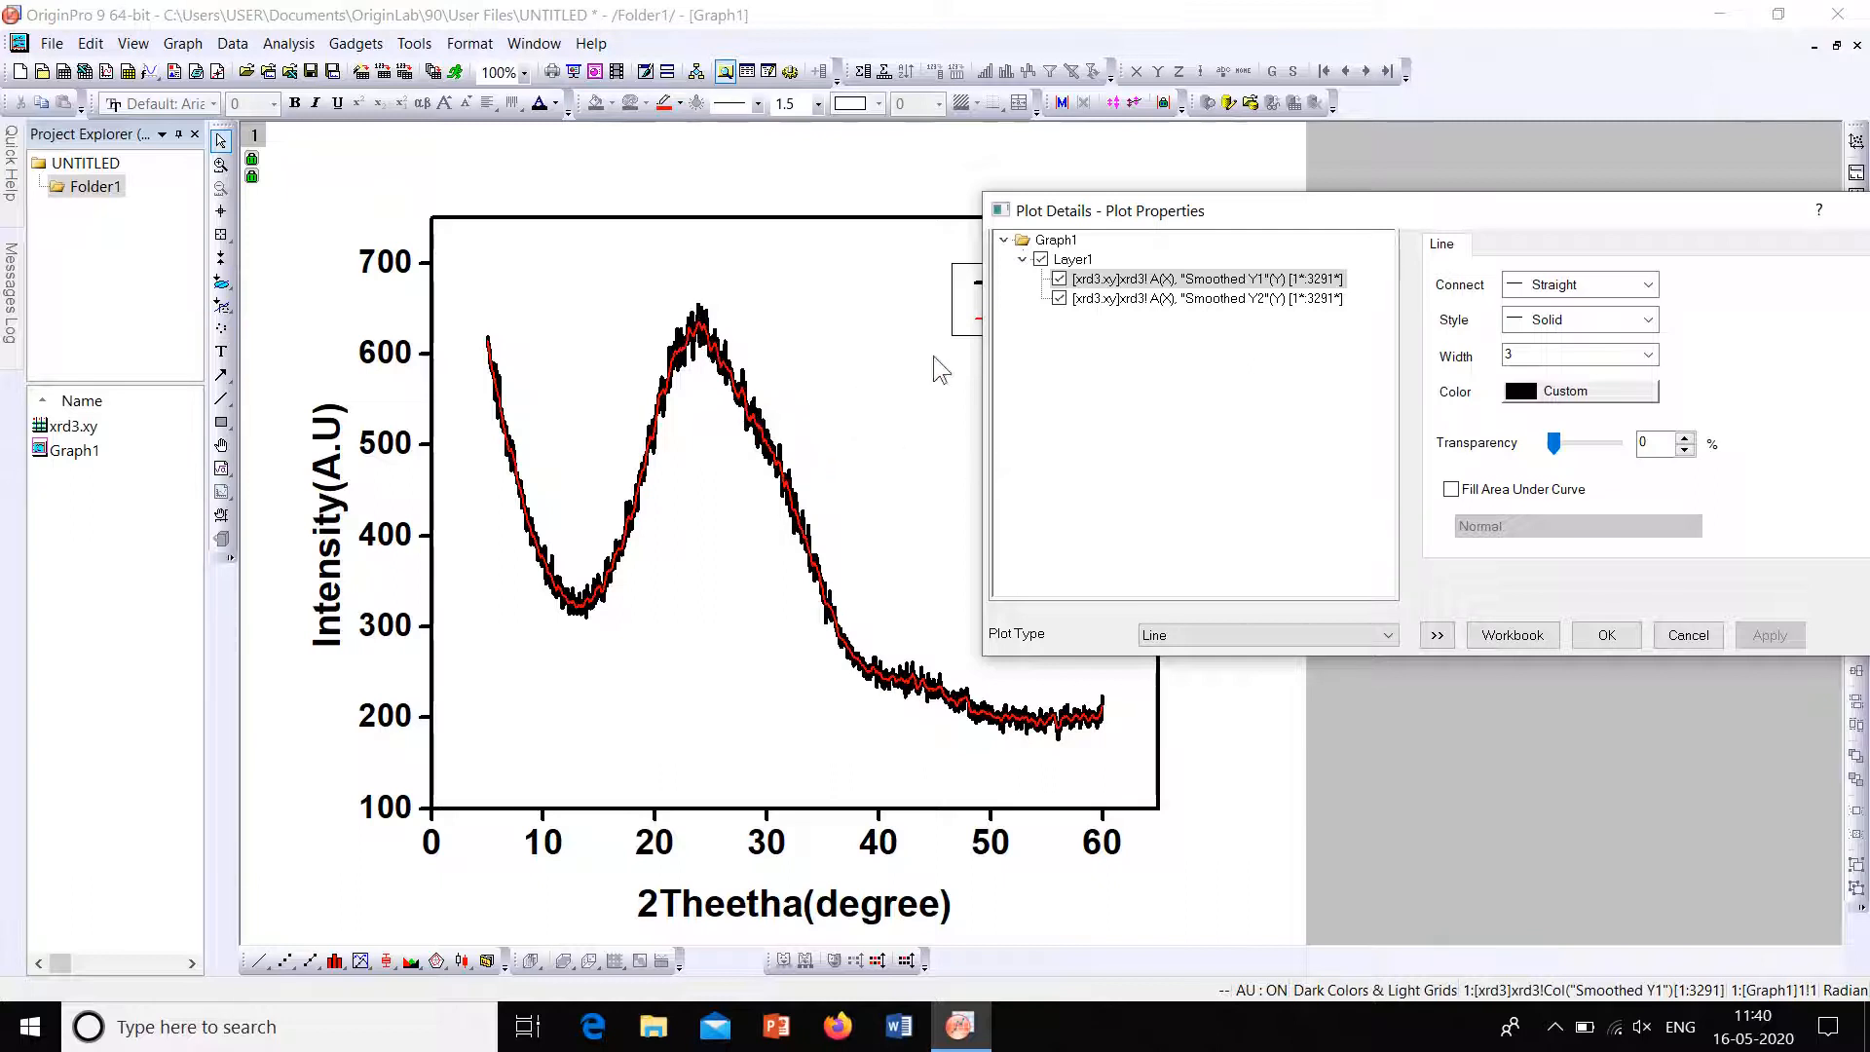
# Step: Remove the Smoothed Y1 plot from Layer1 and apply the change
pyautogui.rightClick(1116, 291)
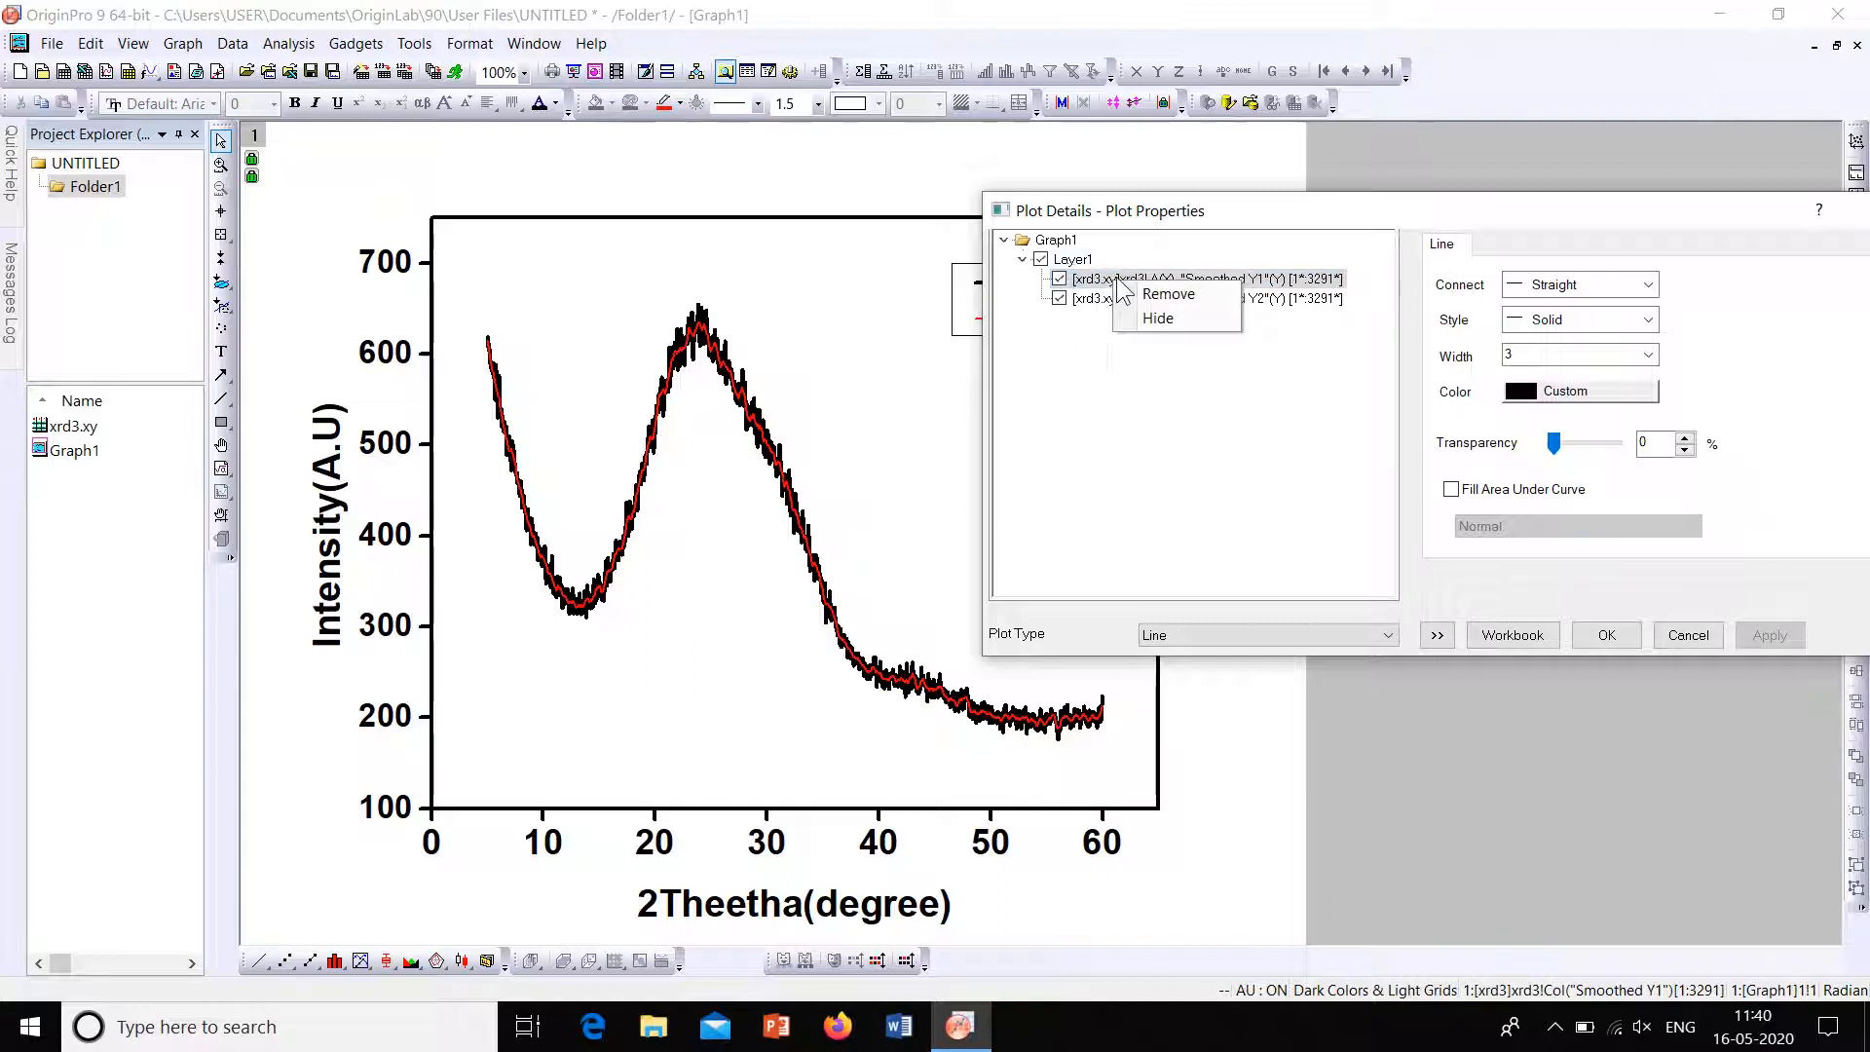
pyautogui.click(1141, 292)
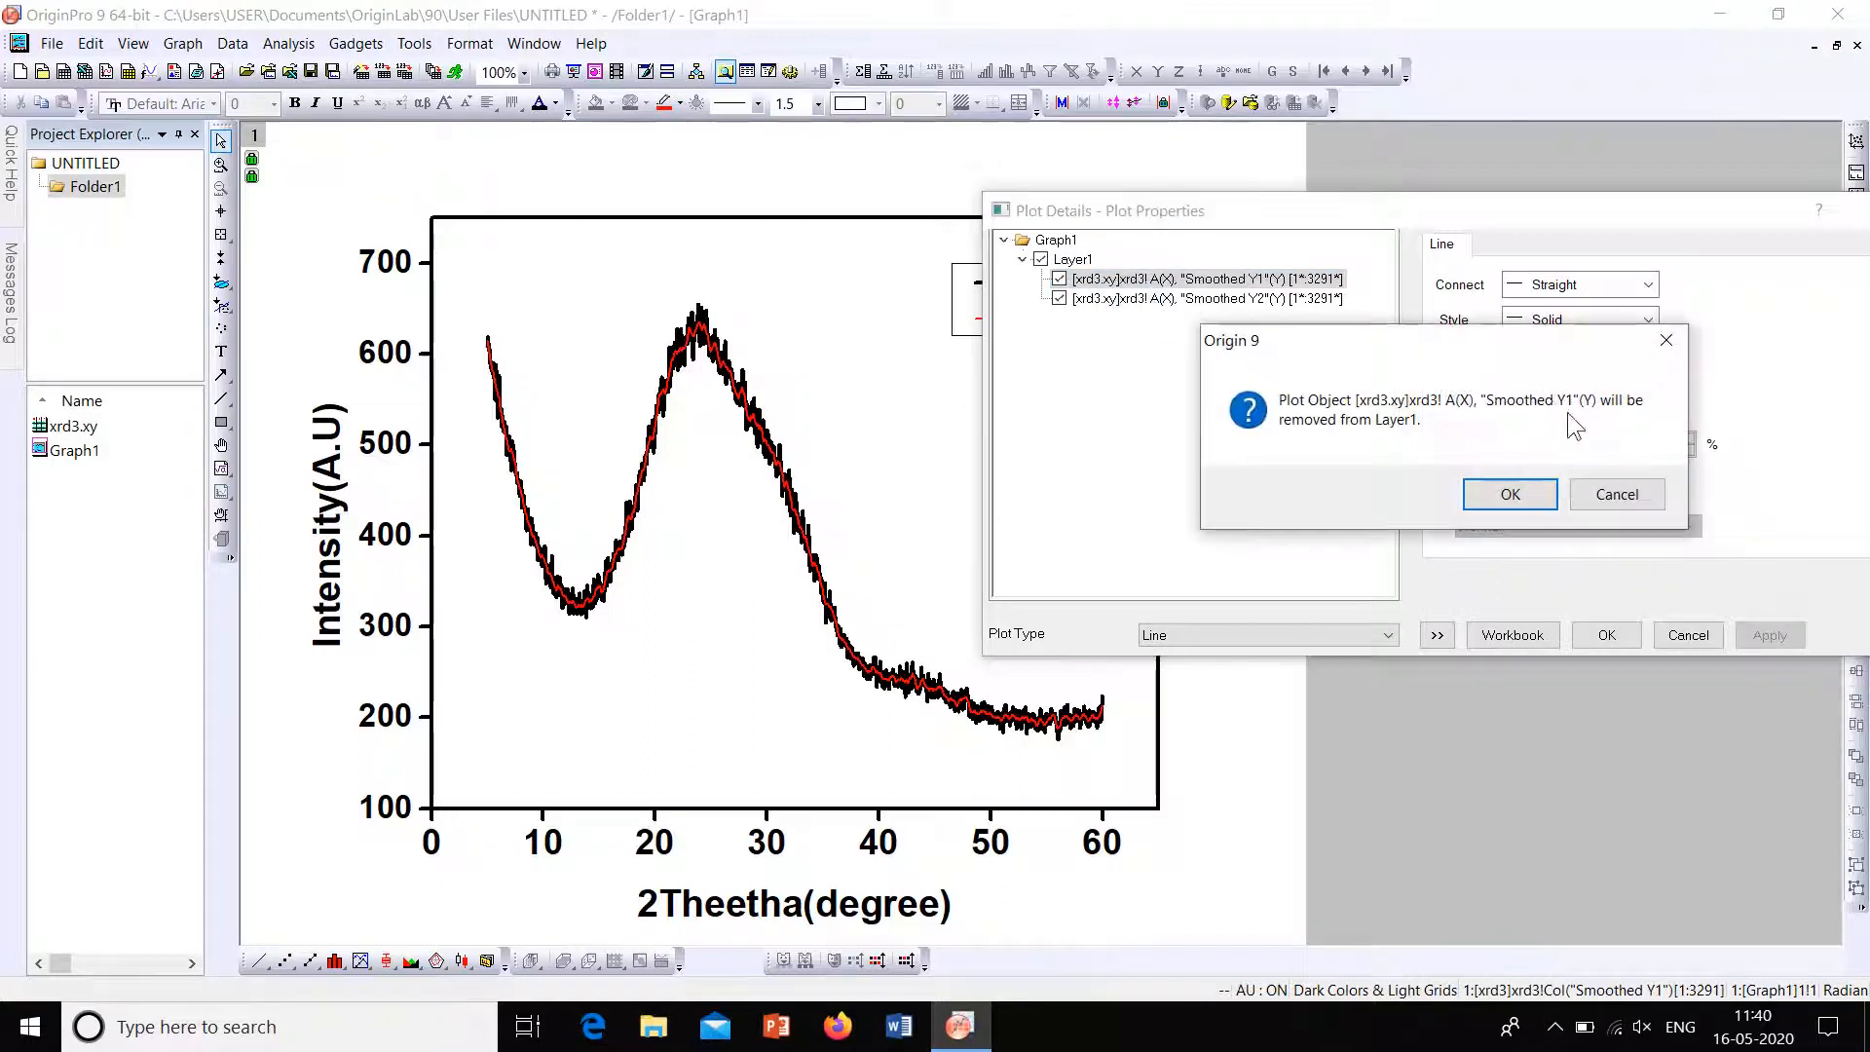
pyautogui.click(1536, 493)
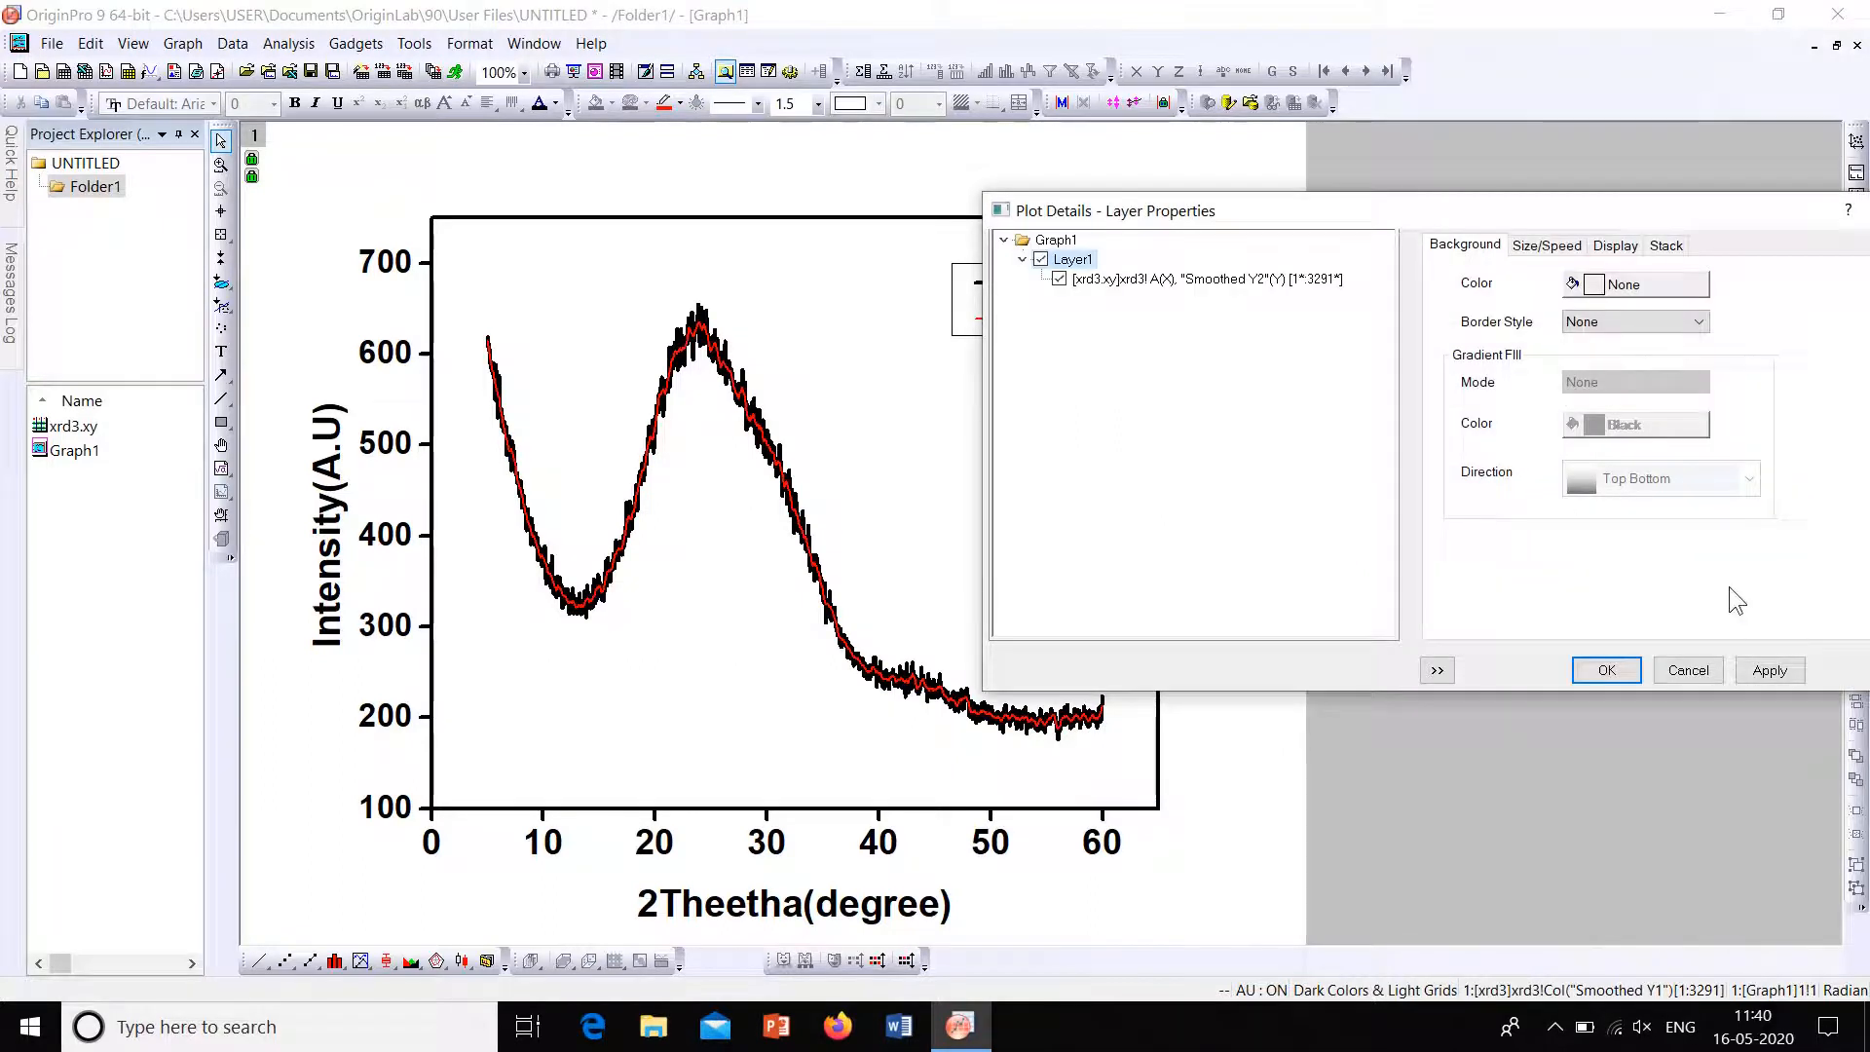
pyautogui.click(1769, 672)
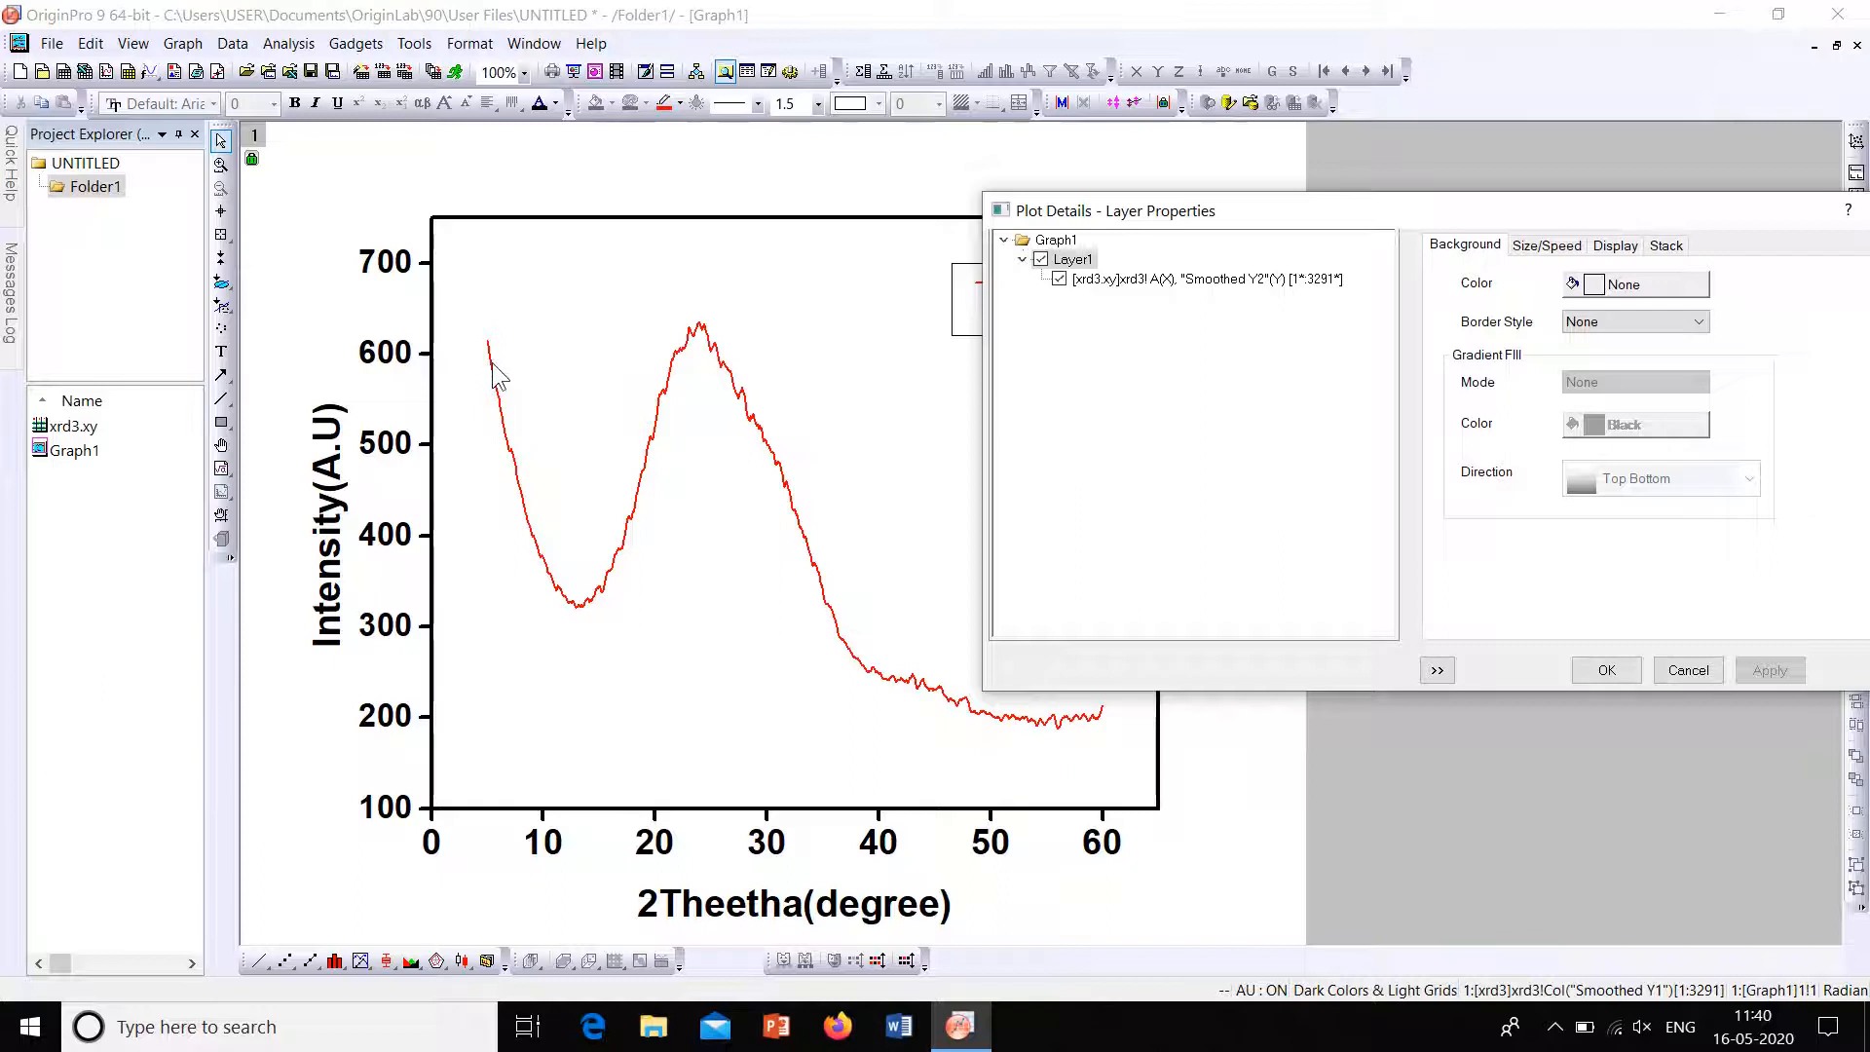
# Step: Set the line width of the Smoothed Y2 curve to 3 and close the plot details
pyautogui.click(1164, 283)
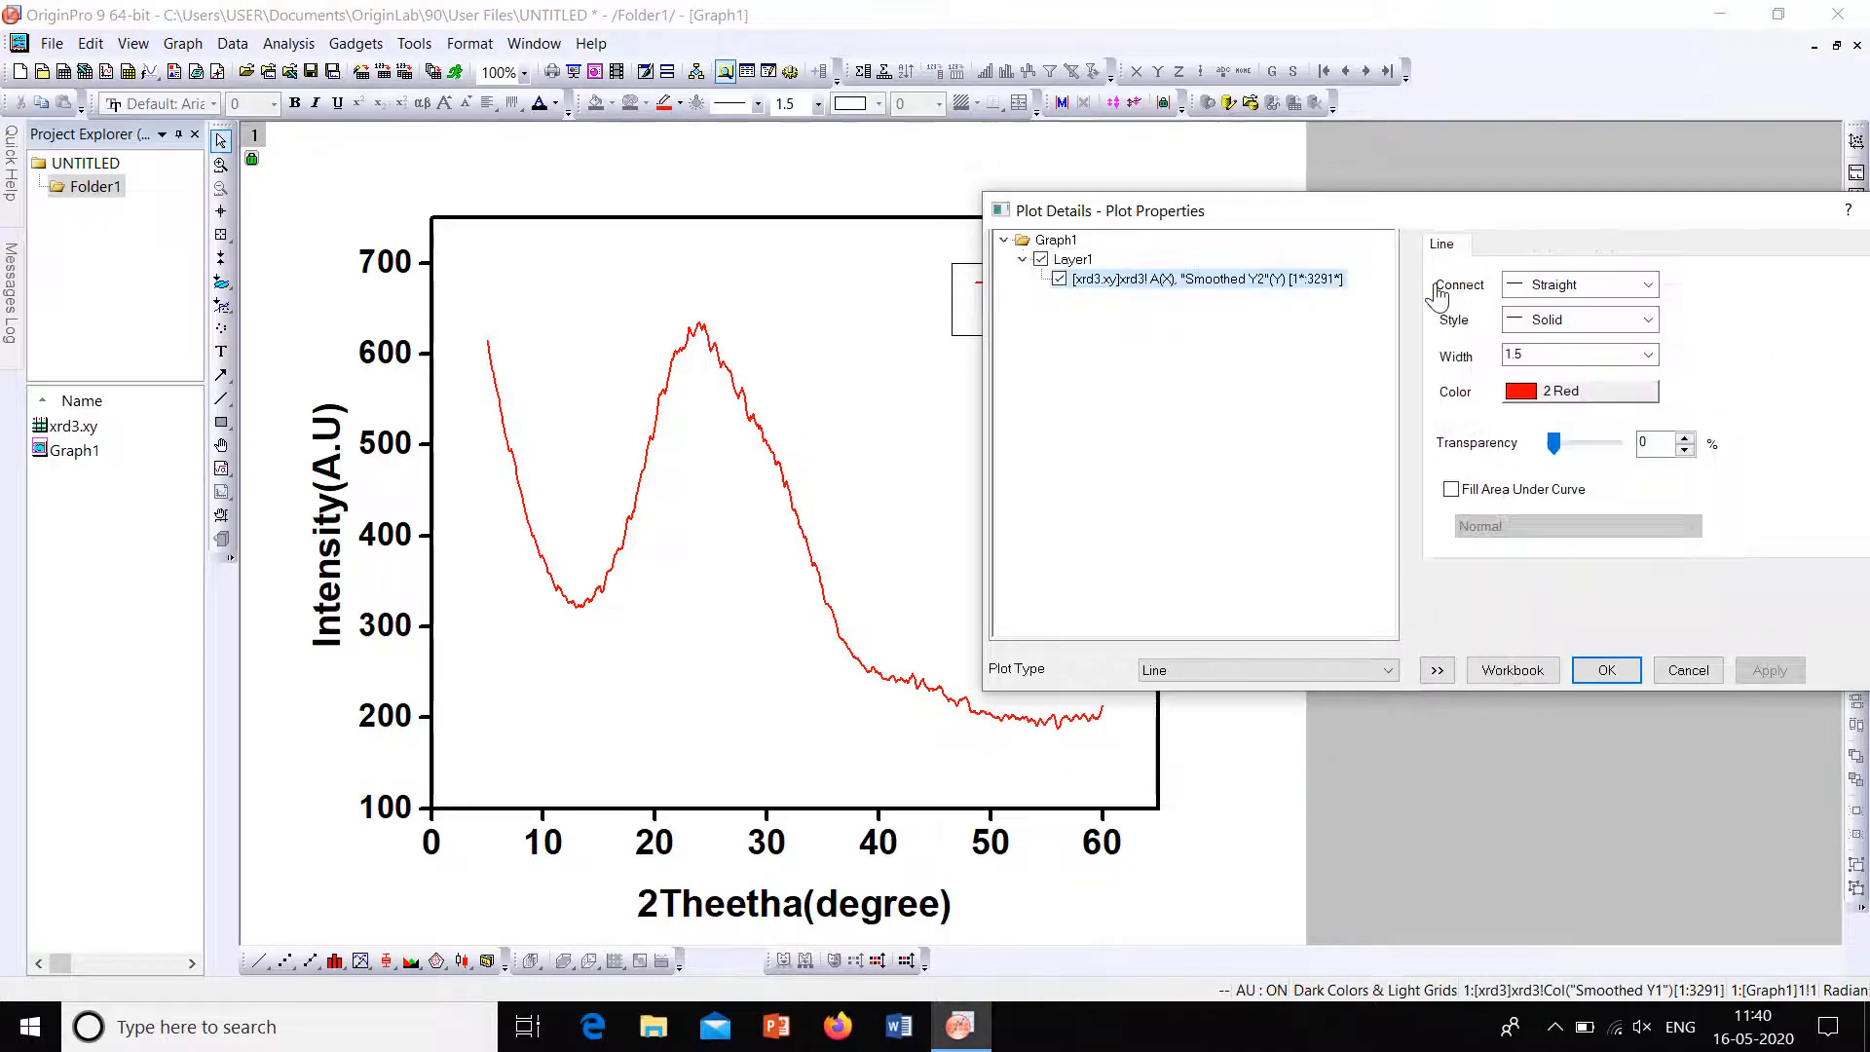
pyautogui.click(1648, 354)
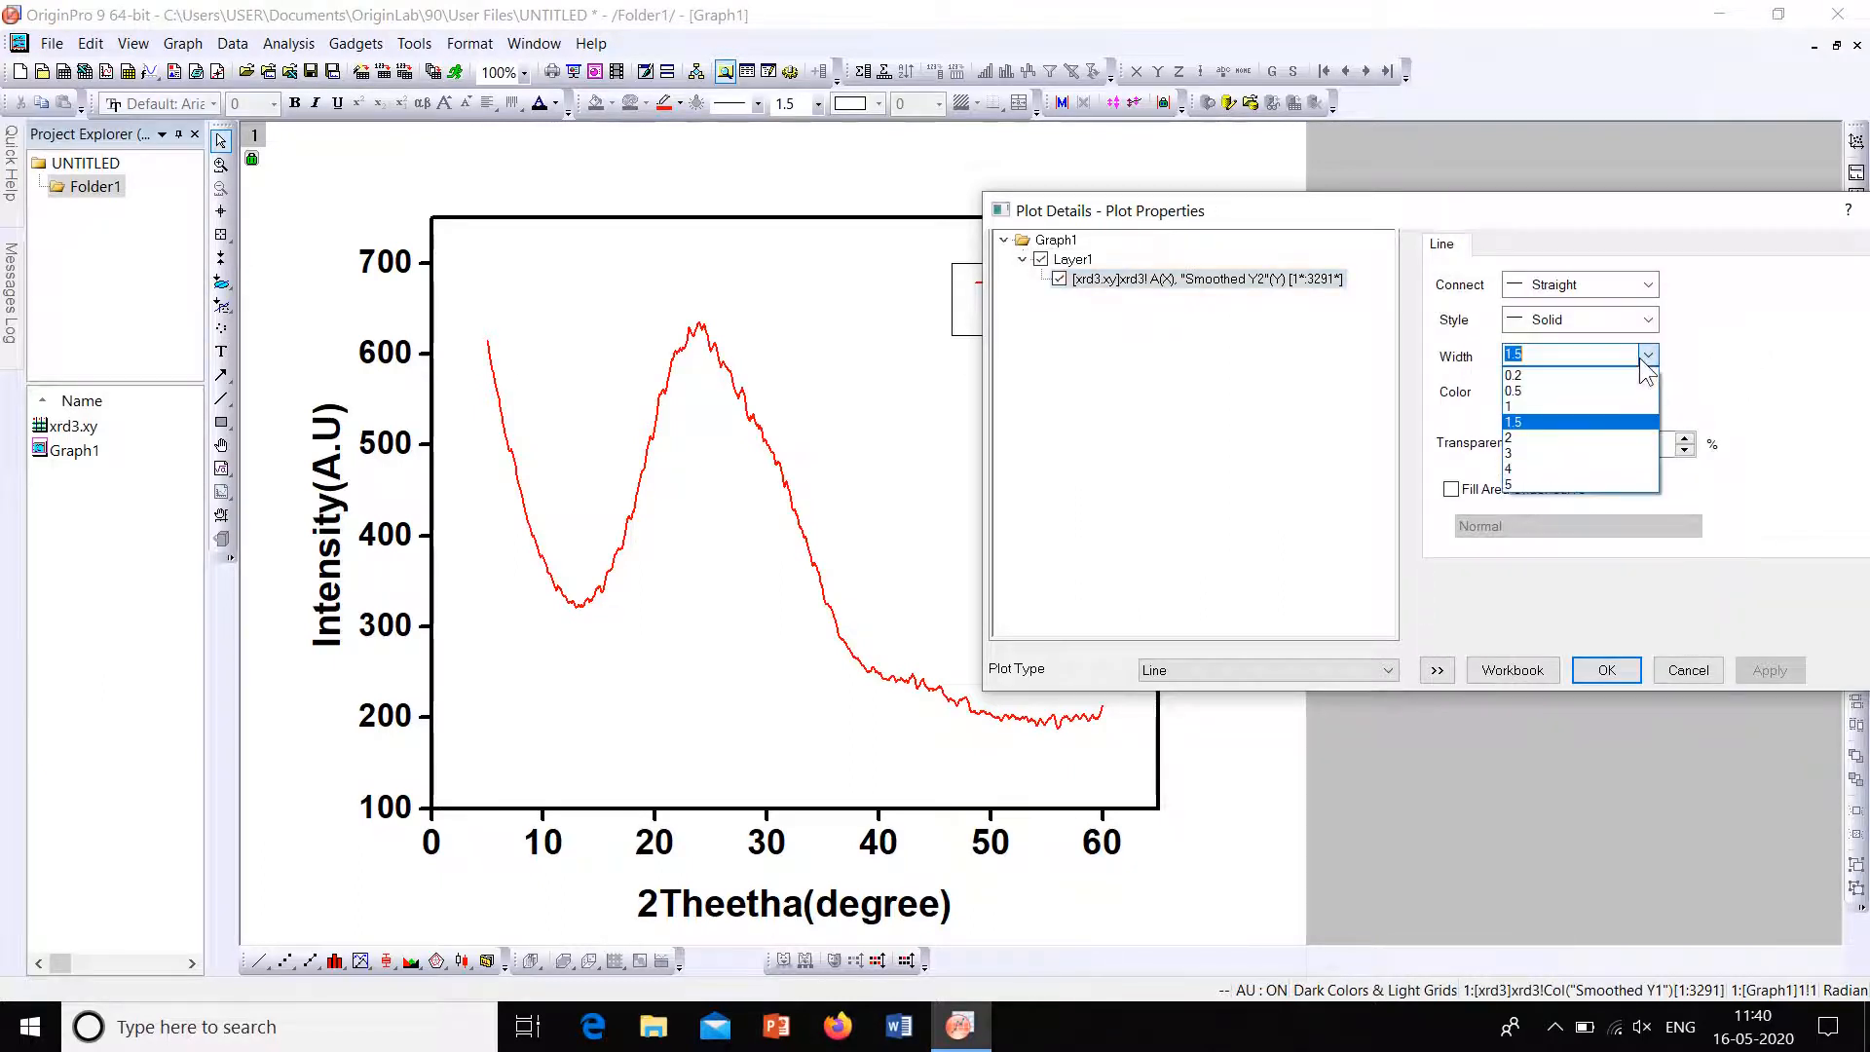
pyautogui.click(1603, 451)
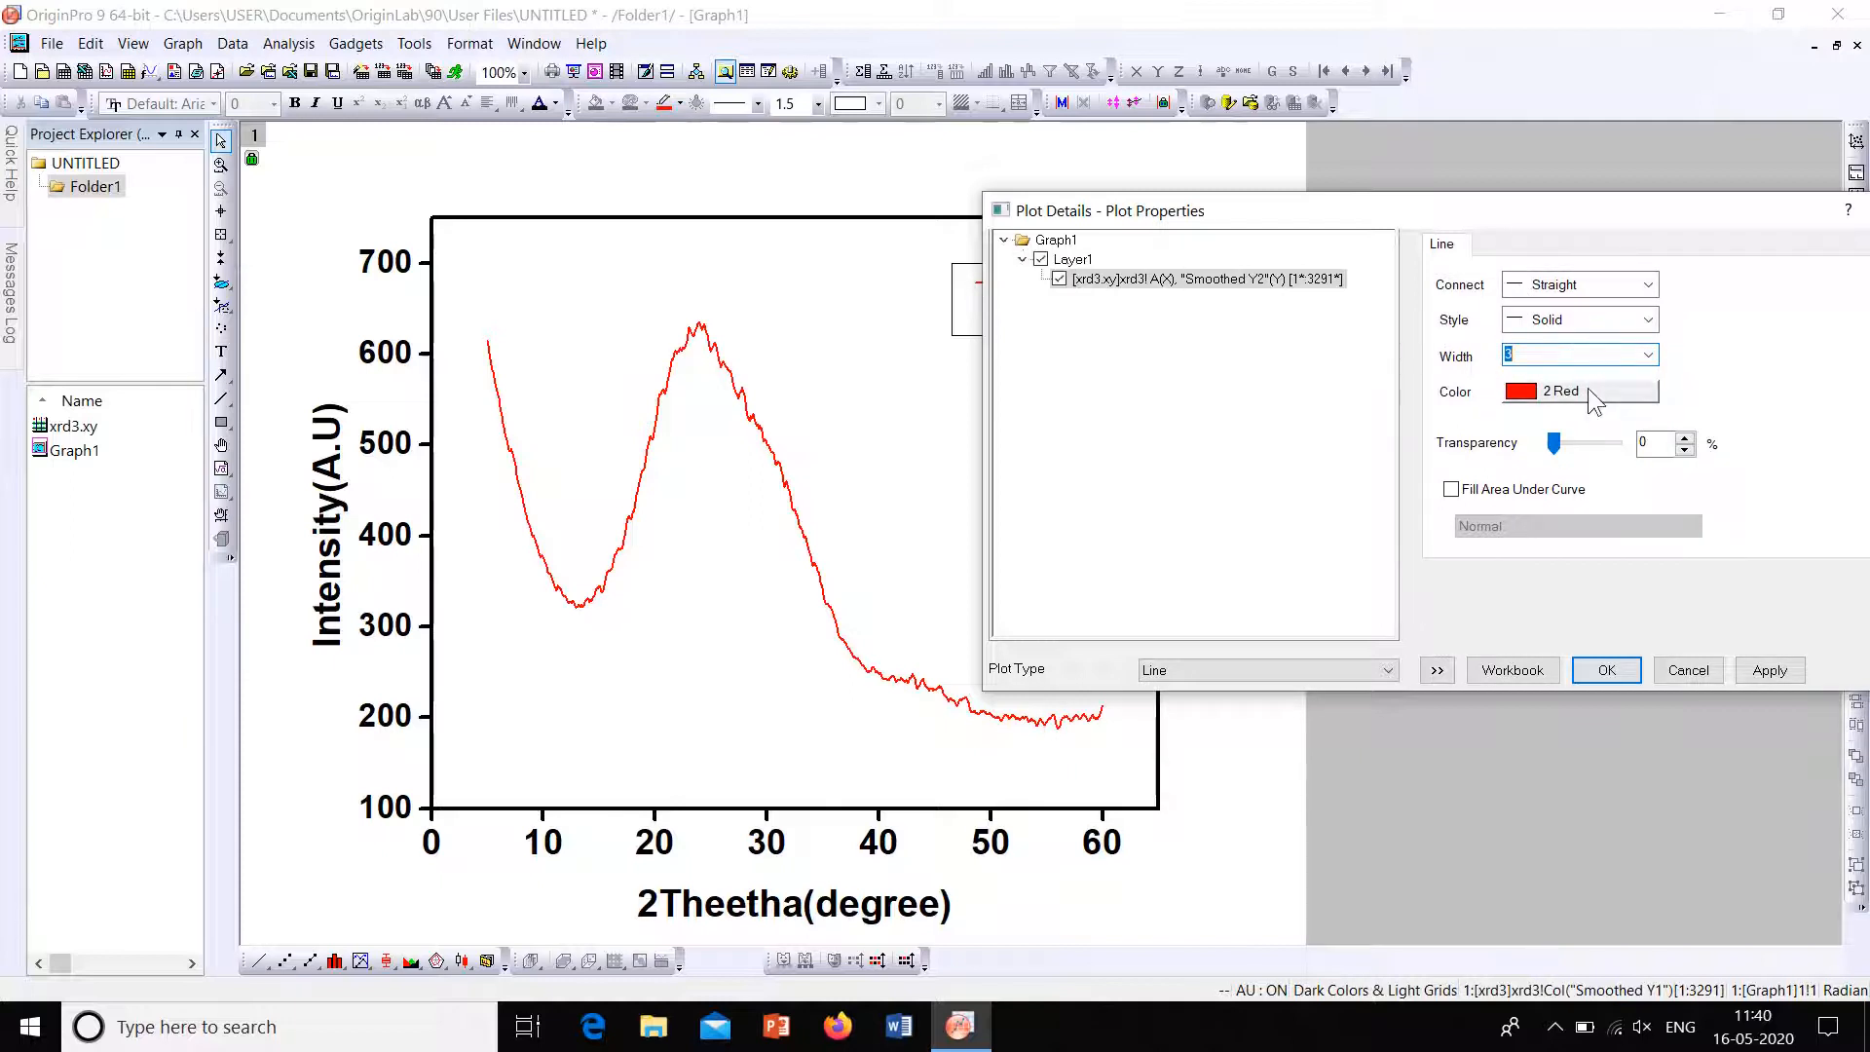
pyautogui.click(1608, 670)
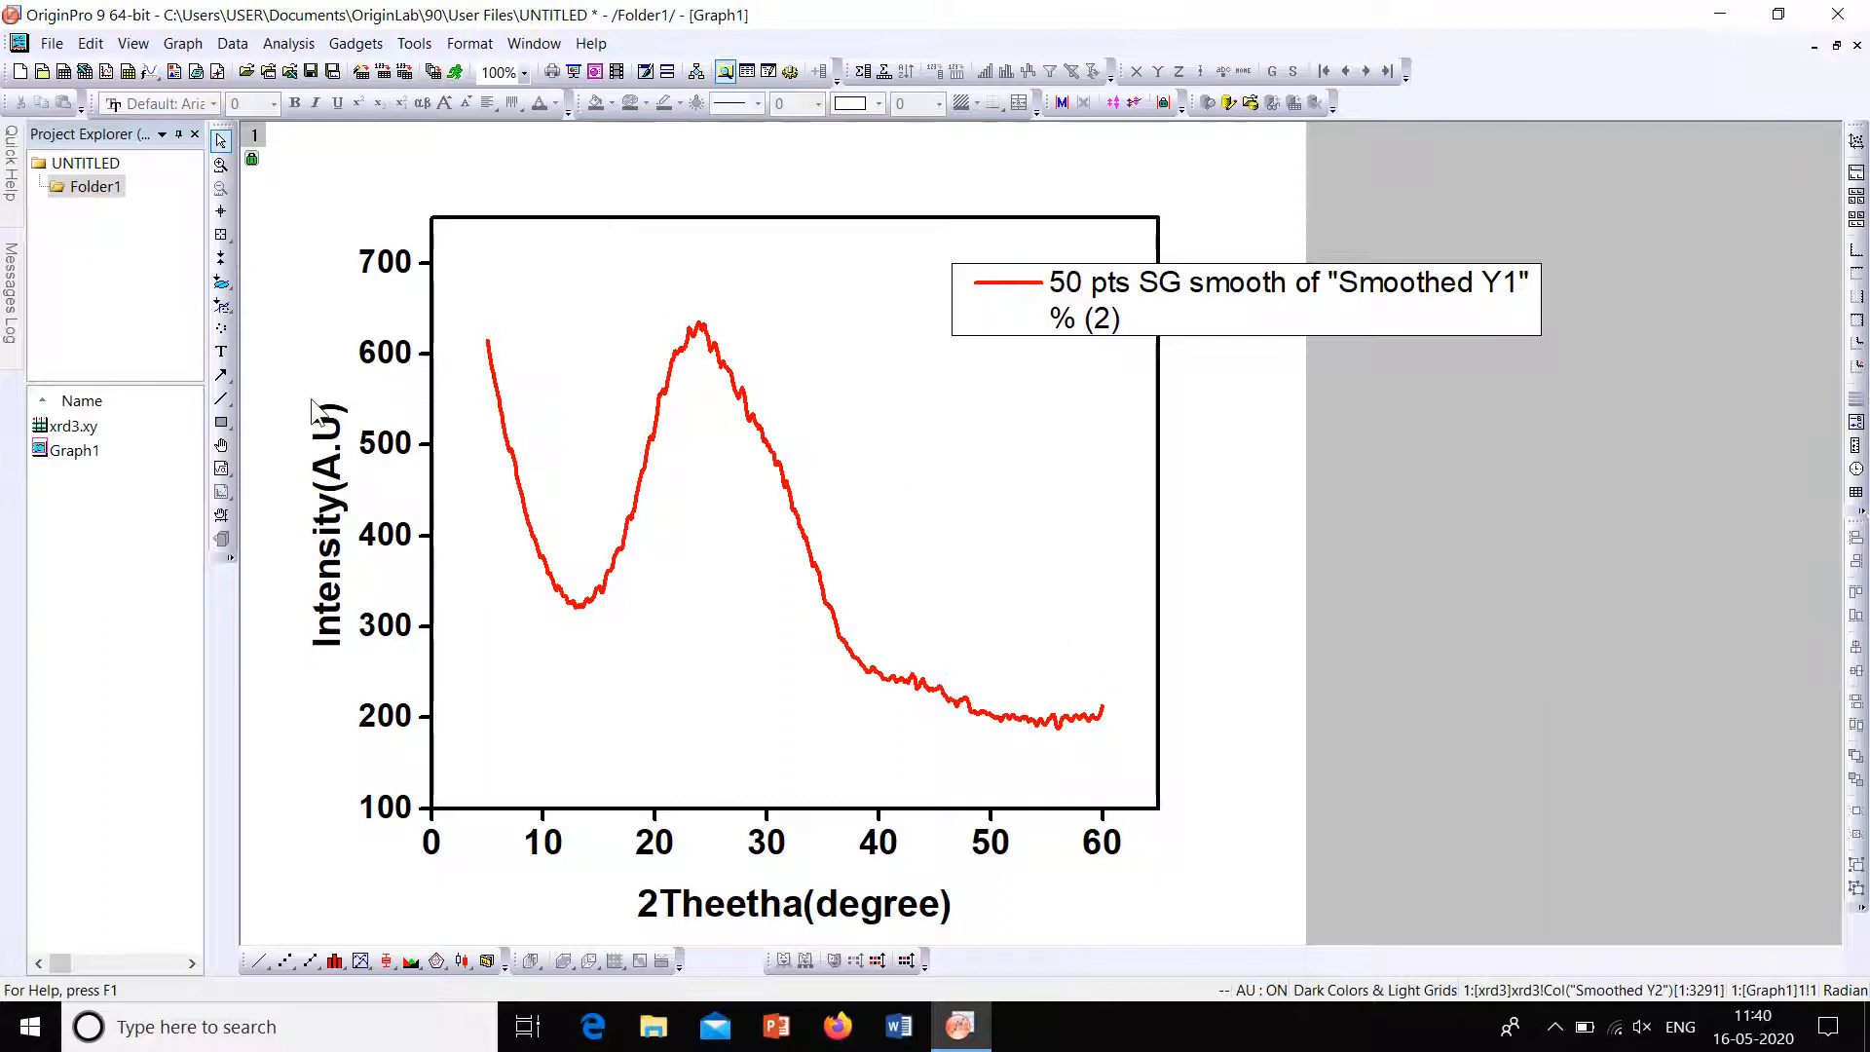
# Step: Plot the raw A(X) and B(Y) columns of the xrd3.xy workbook in a new graph with the XRD1 user template
pyautogui.doubleClick(78, 427)
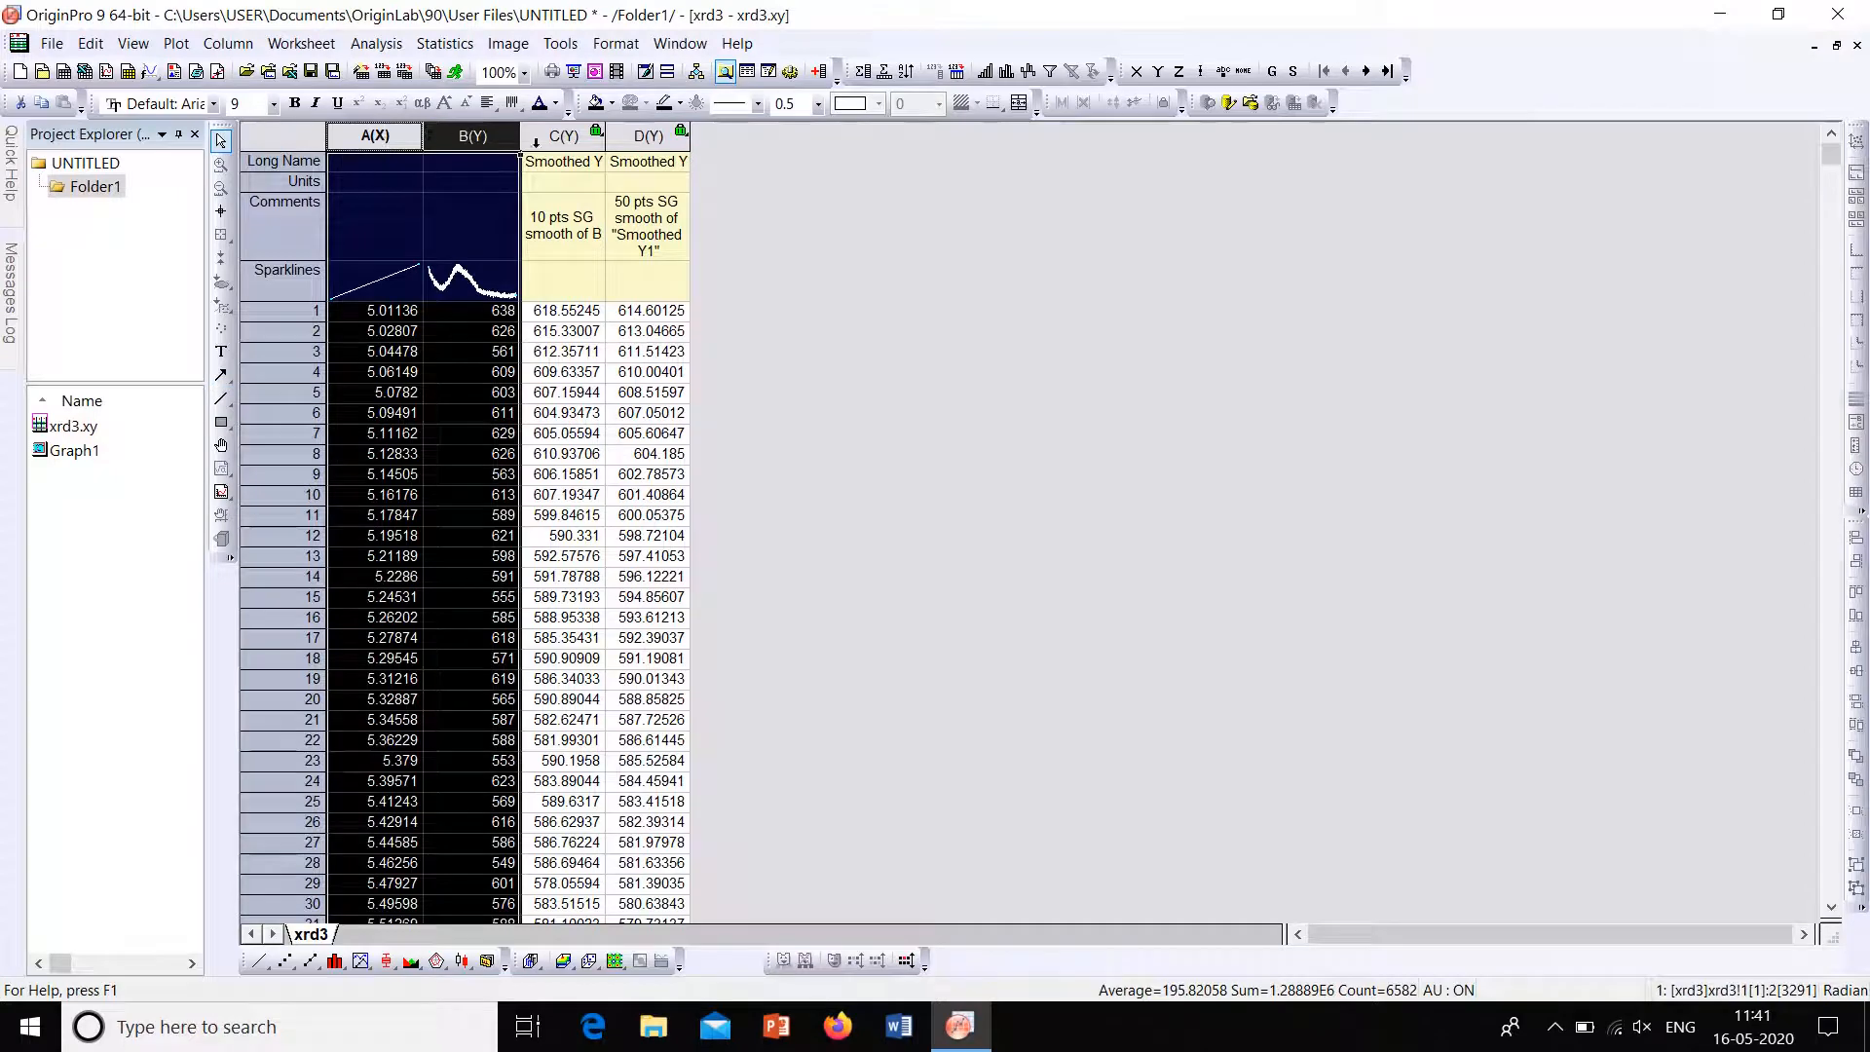
pyautogui.click(491, 958)
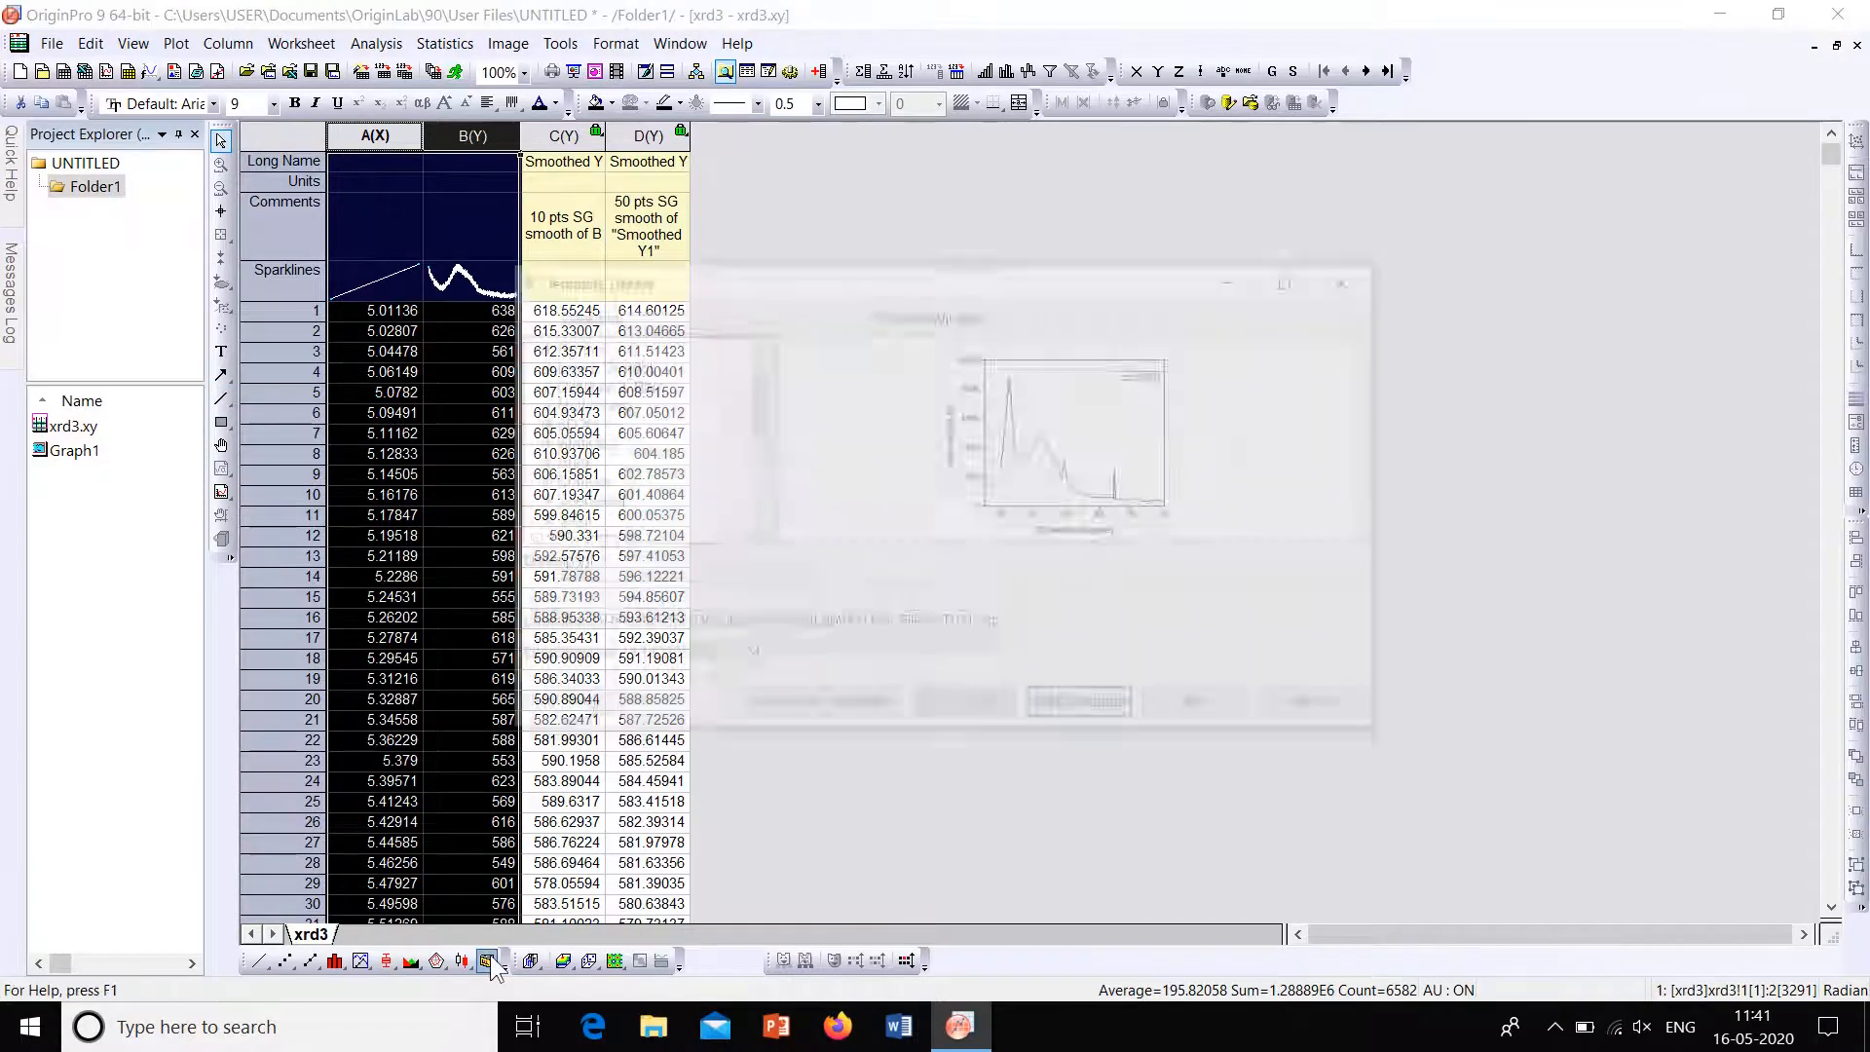
pyautogui.moveTo(748, 406); pyautogui.dragTo(760, 465)
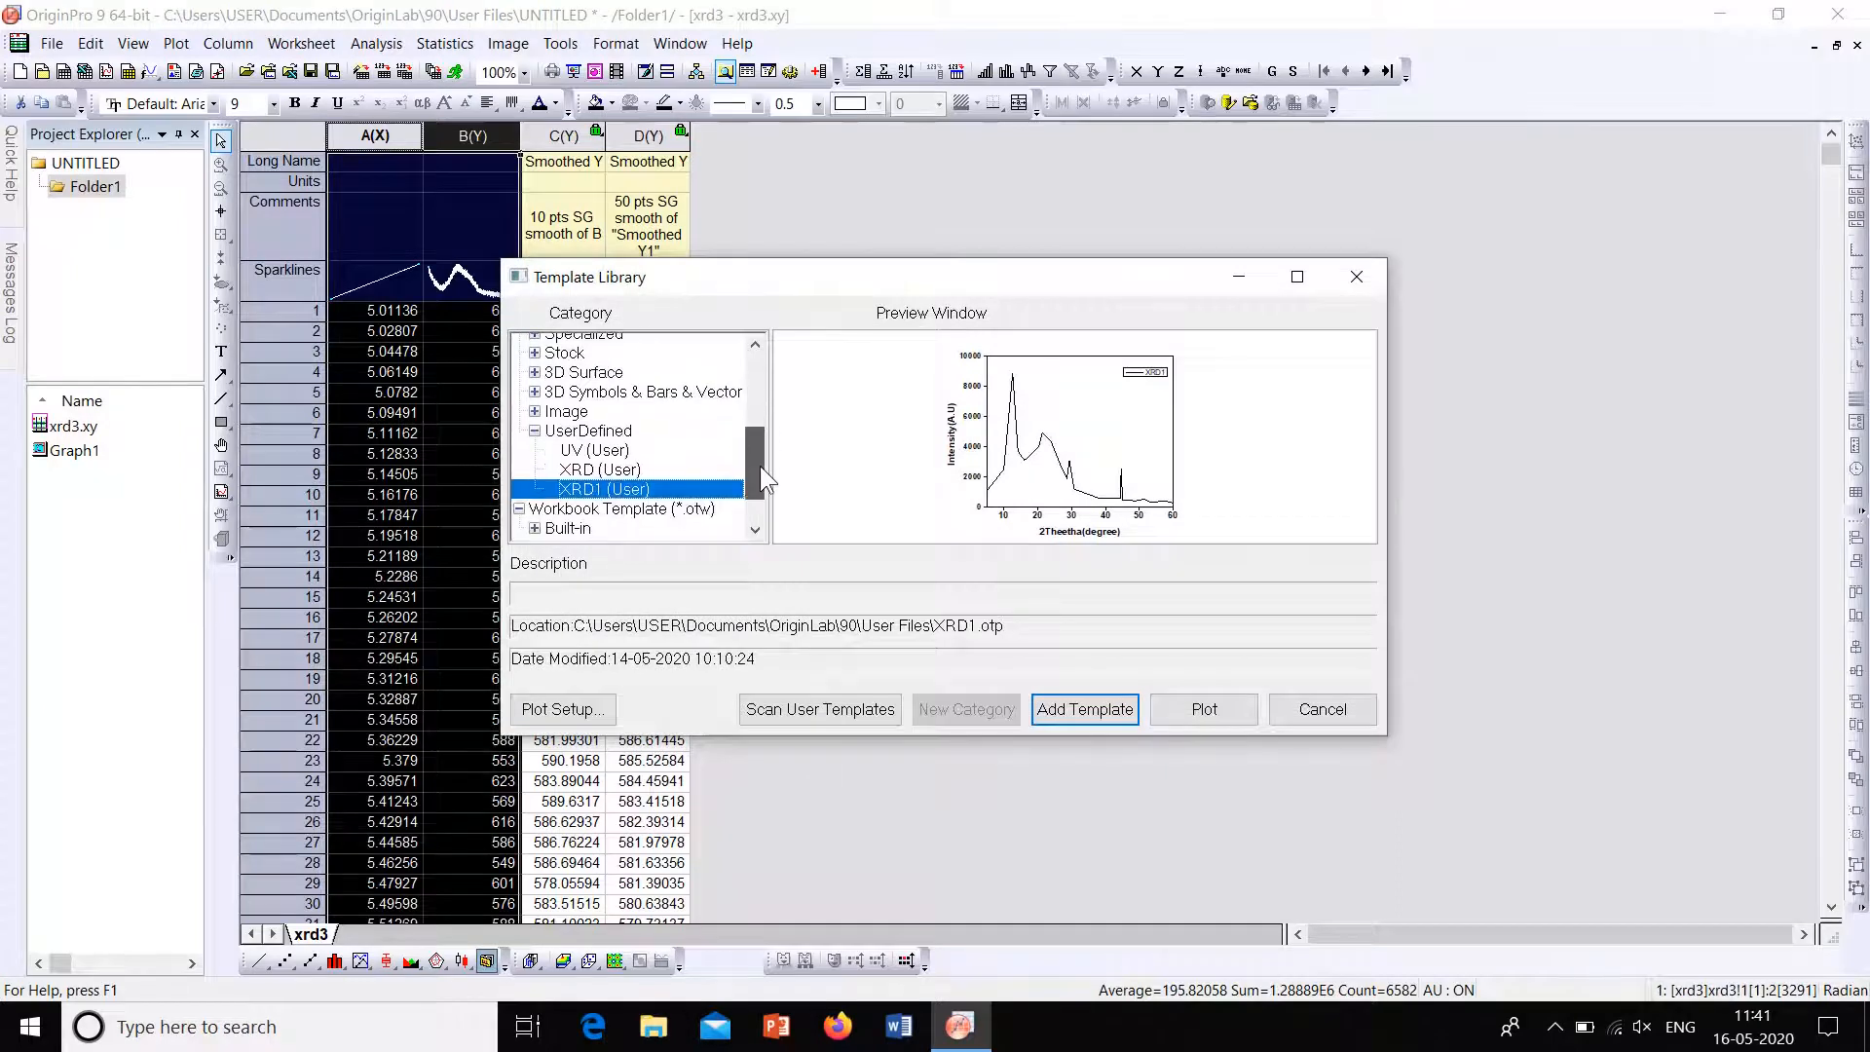
pyautogui.click(646, 489)
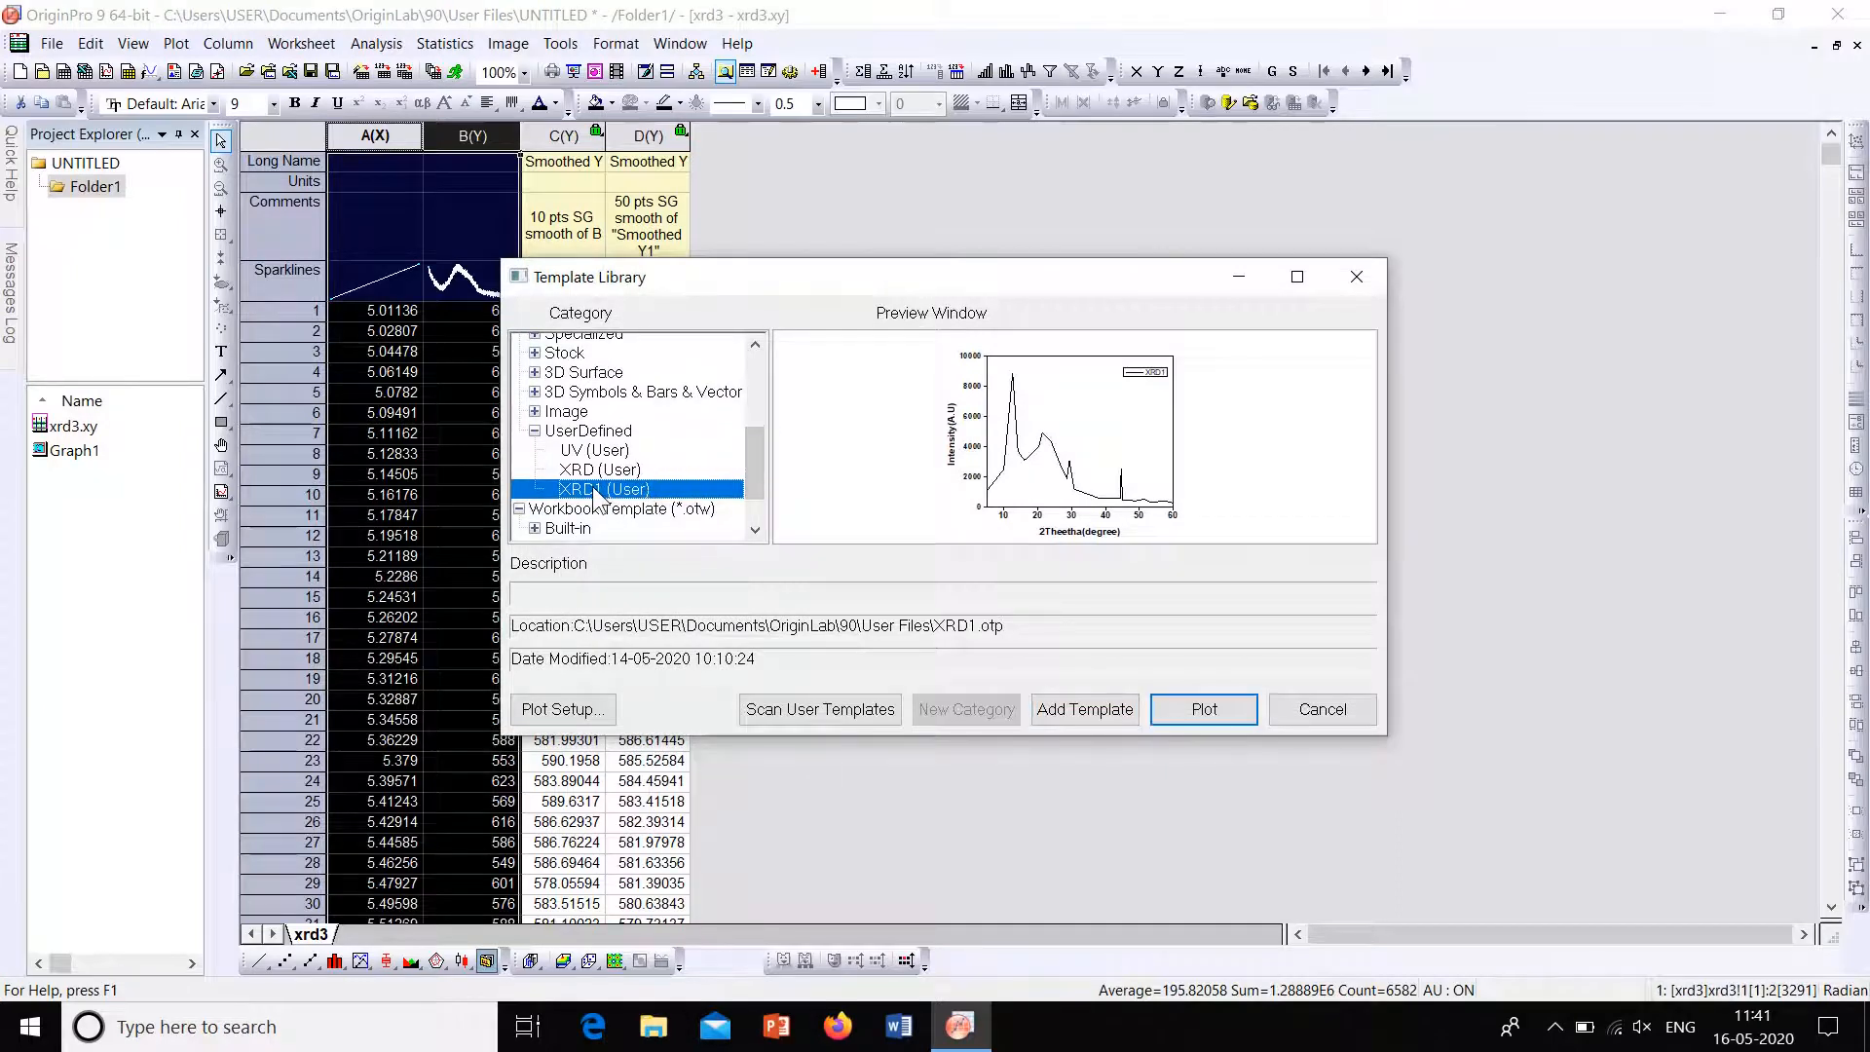
pyautogui.click(1207, 709)
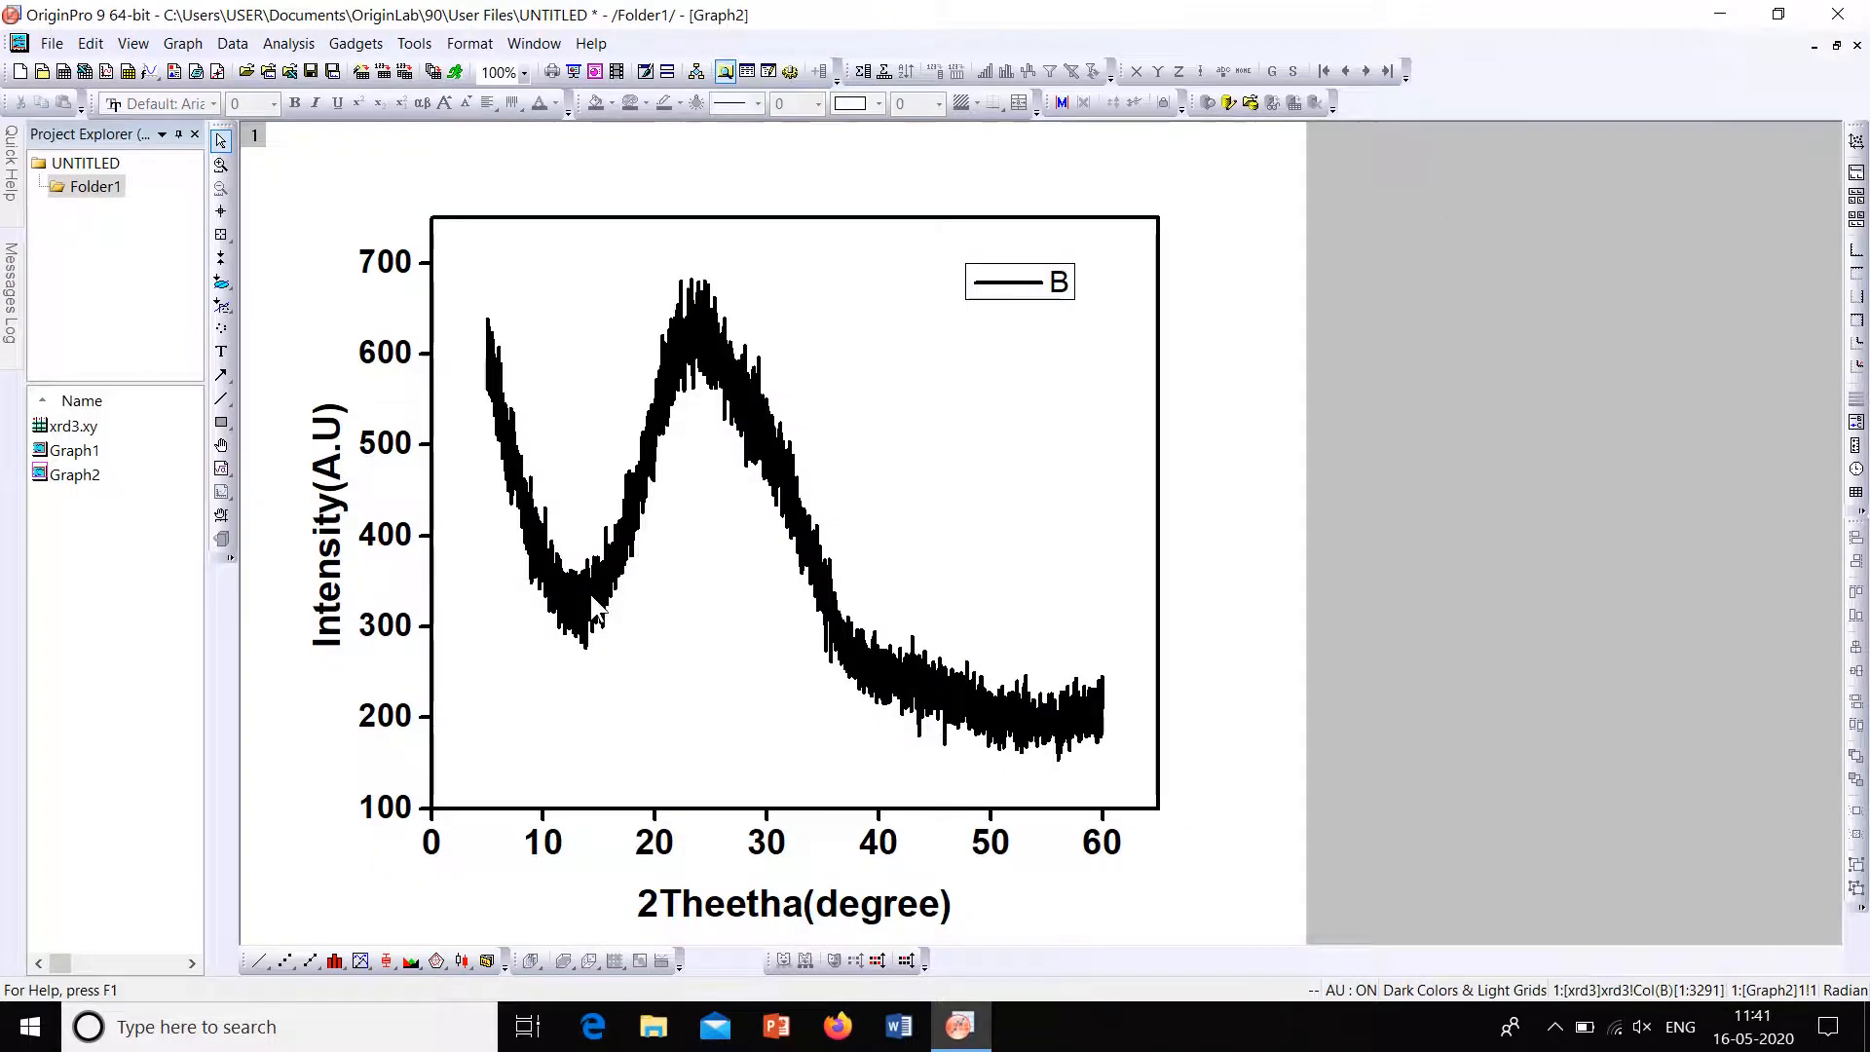
# Step: Compare the smoothed curve in Graph1 with the raw curve in Graph2, ending on Graph1
pyautogui.click(72, 452)
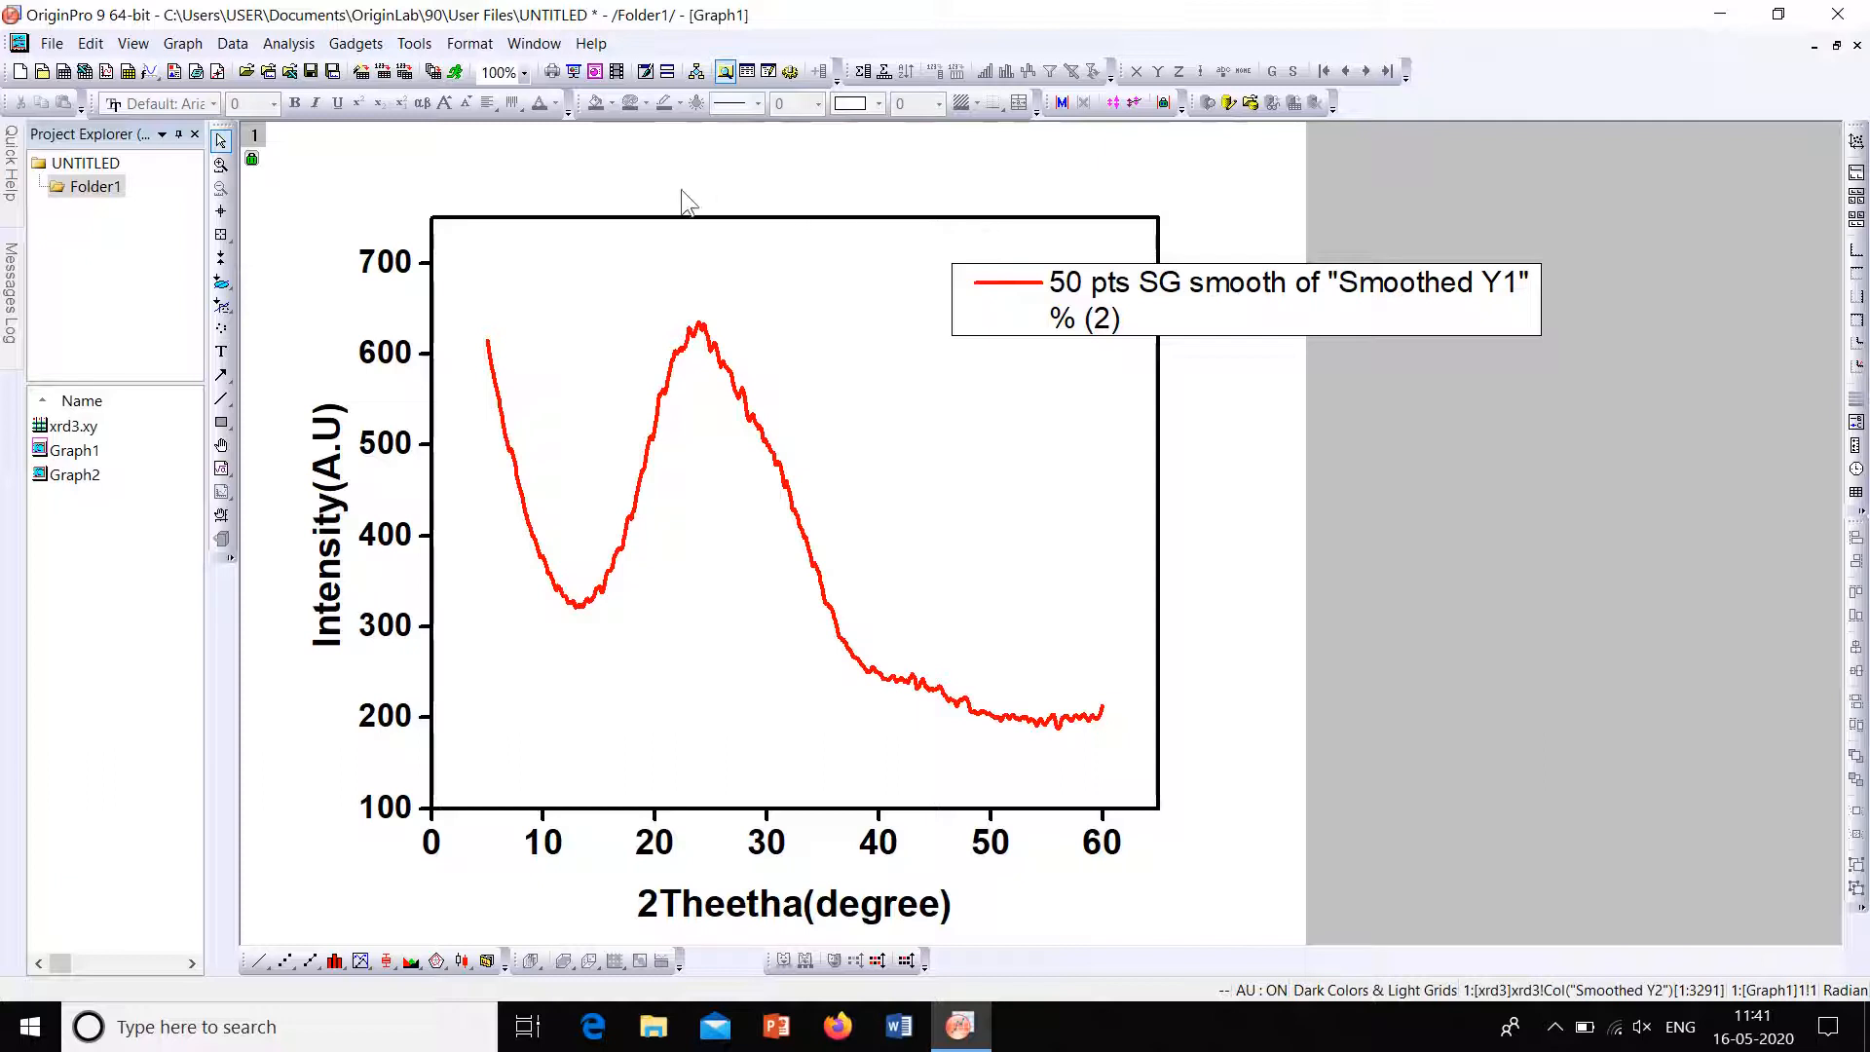
pyautogui.doubleClick(129, 475)
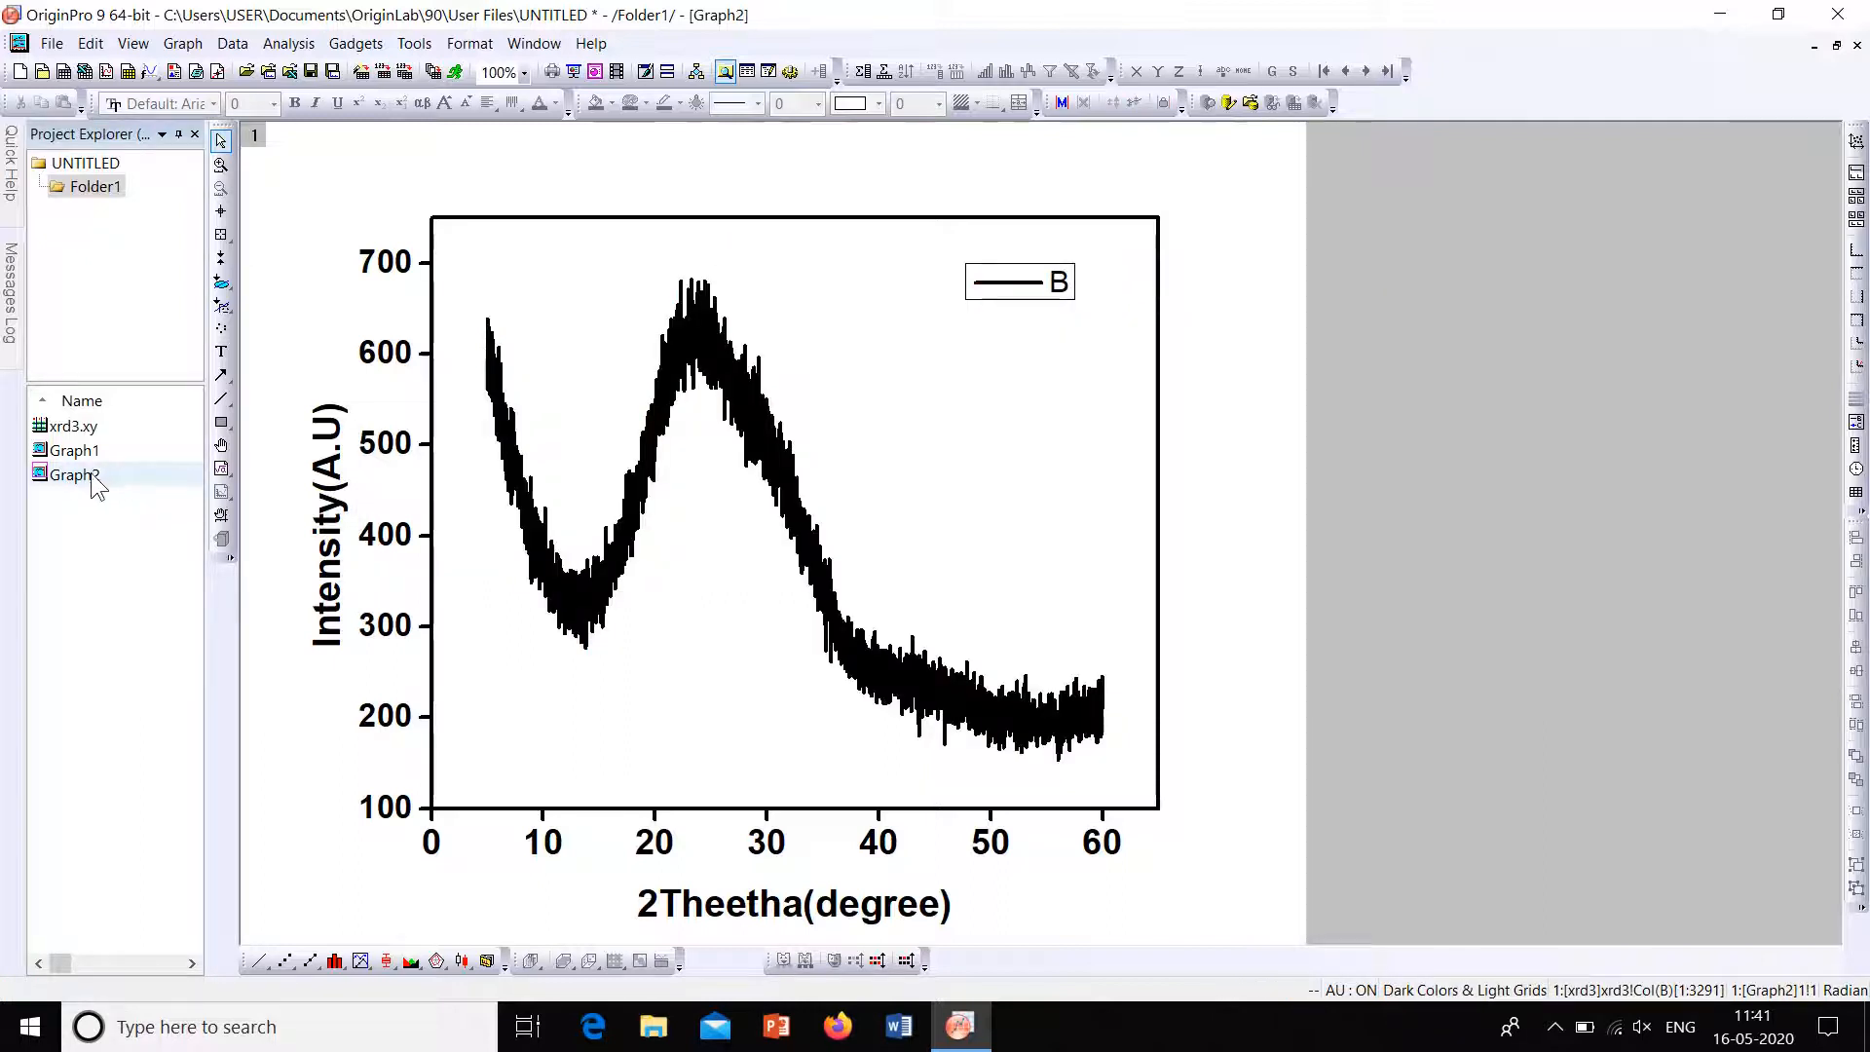
pyautogui.click(97, 450)
pyautogui.doubleClick(98, 450)
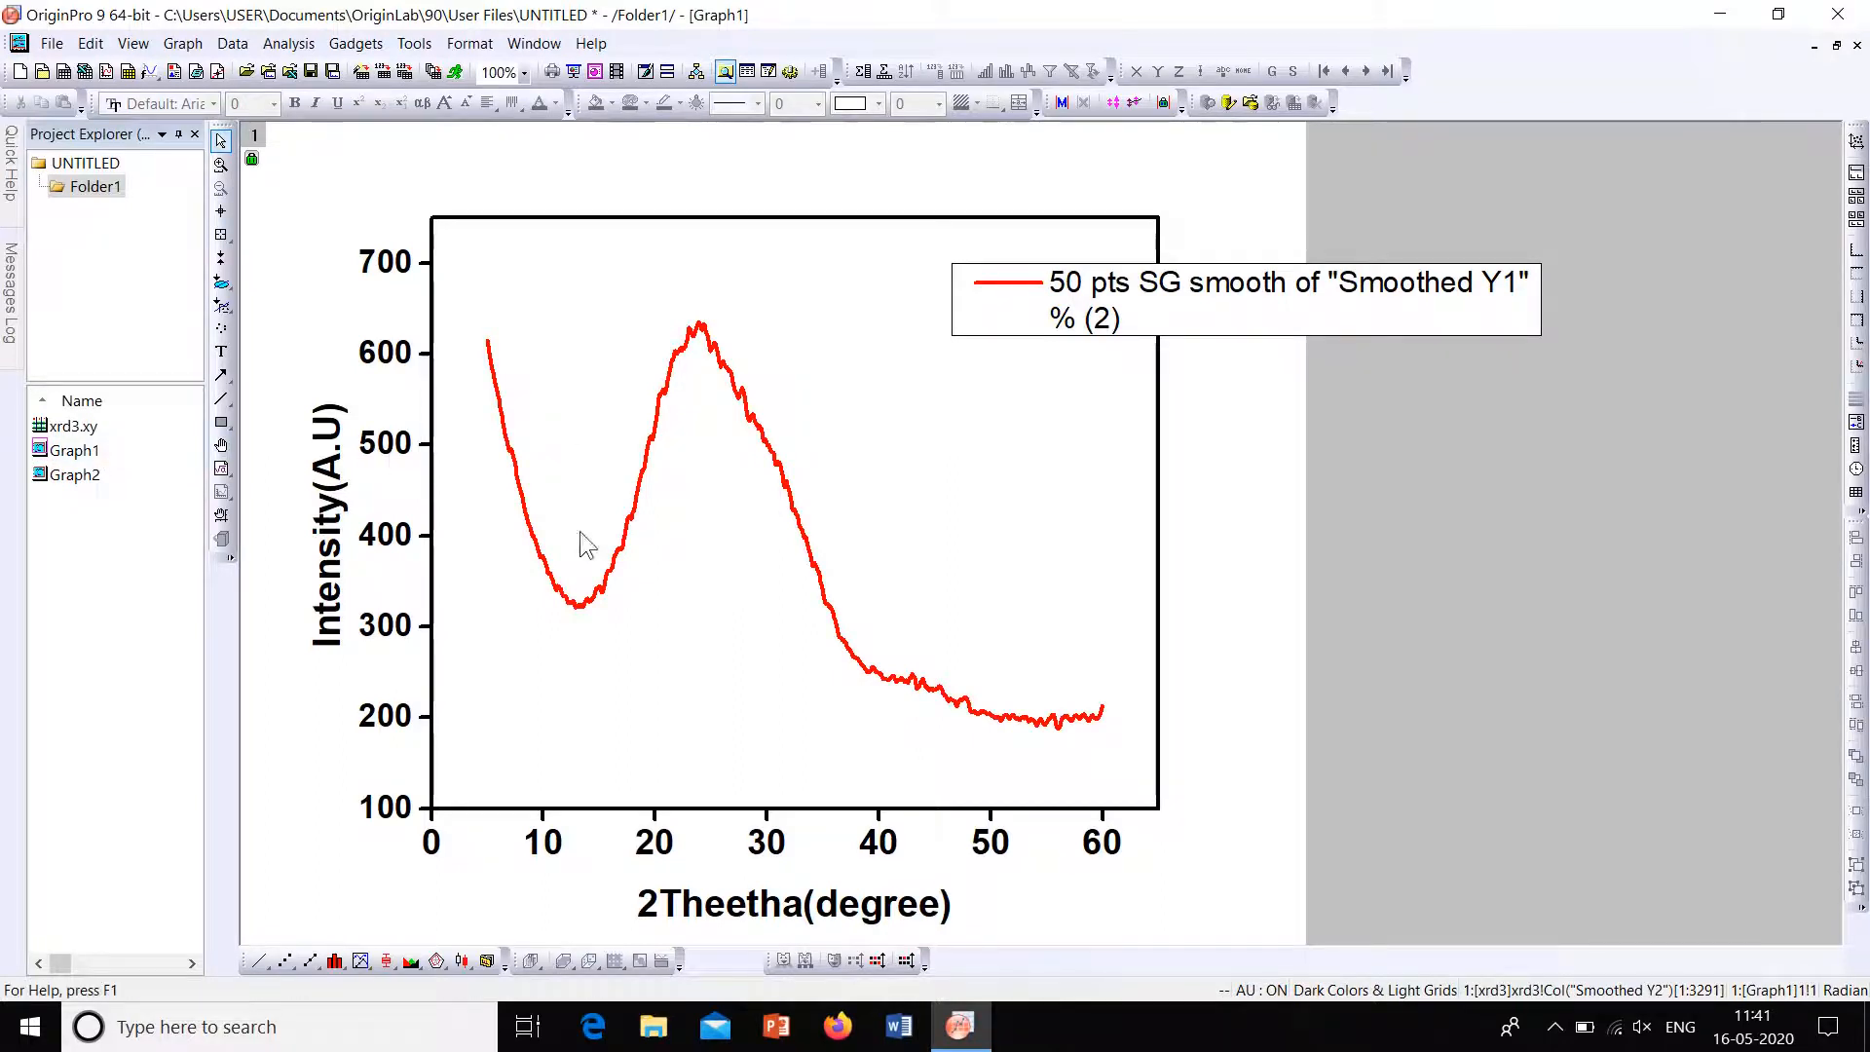
pyautogui.click(221, 398)
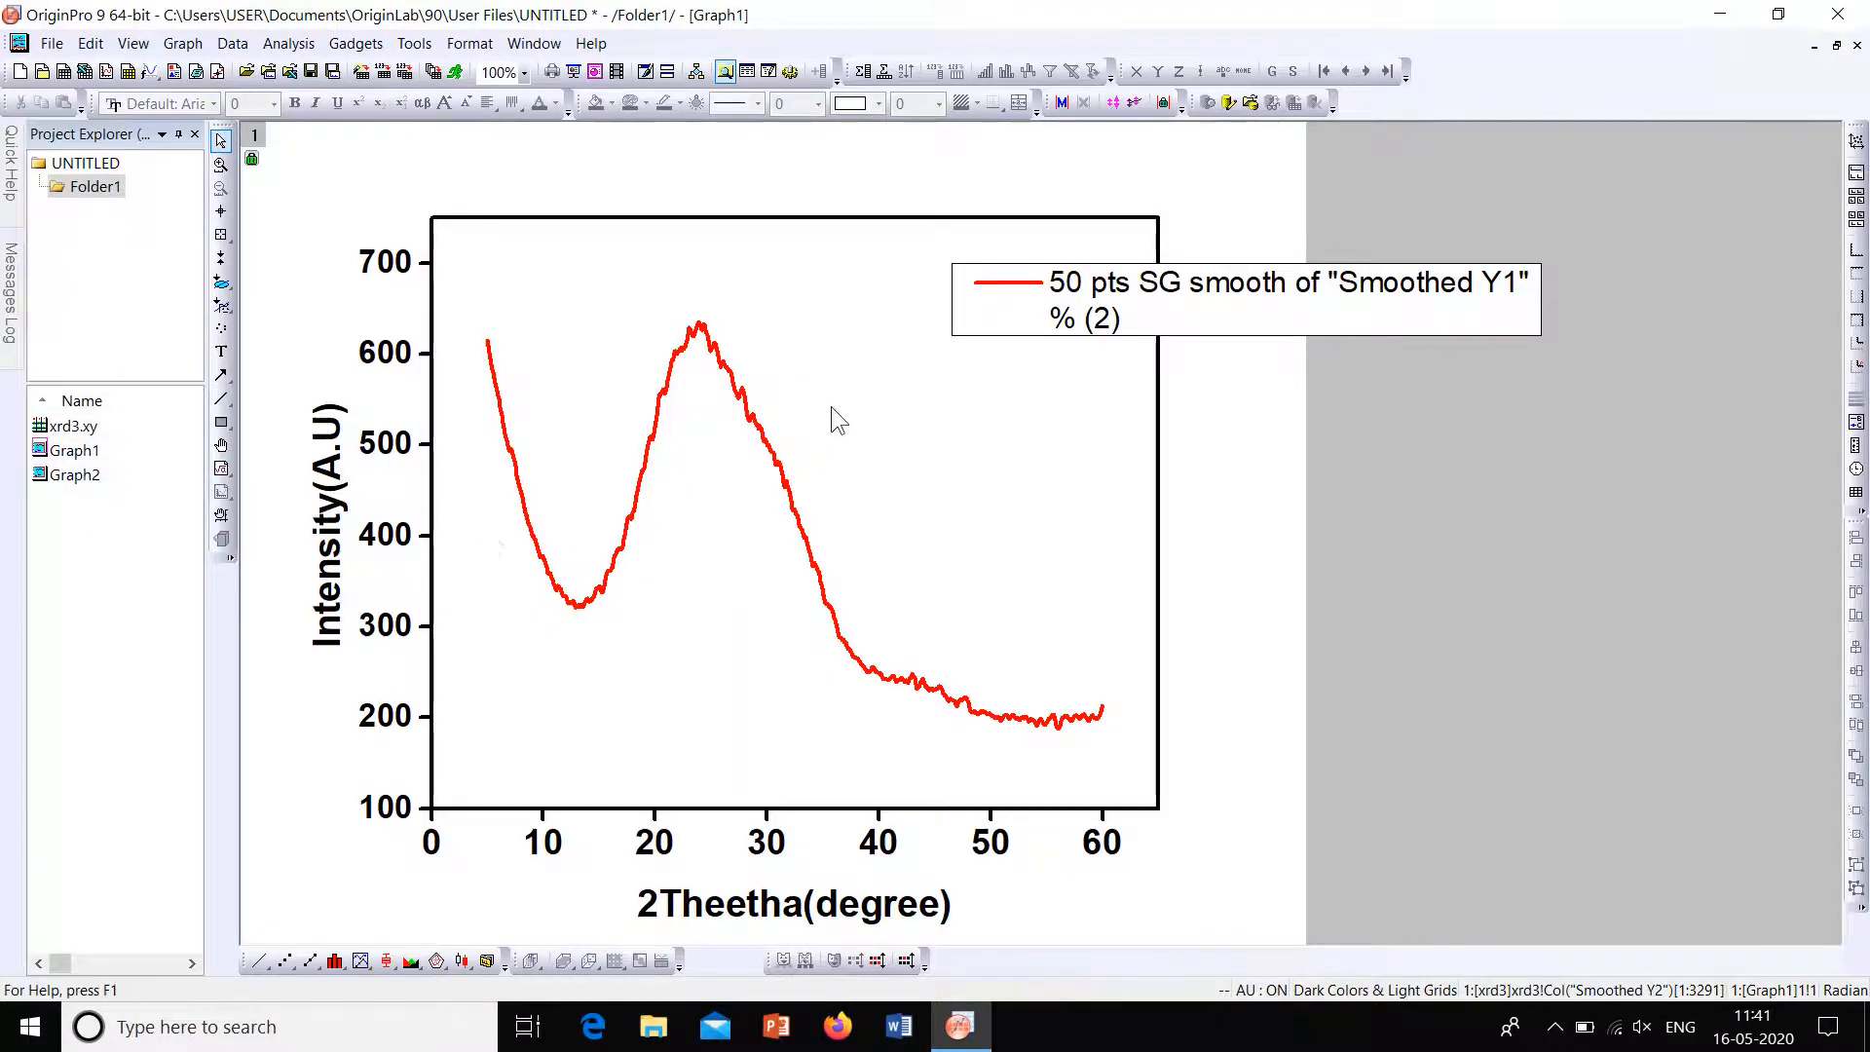